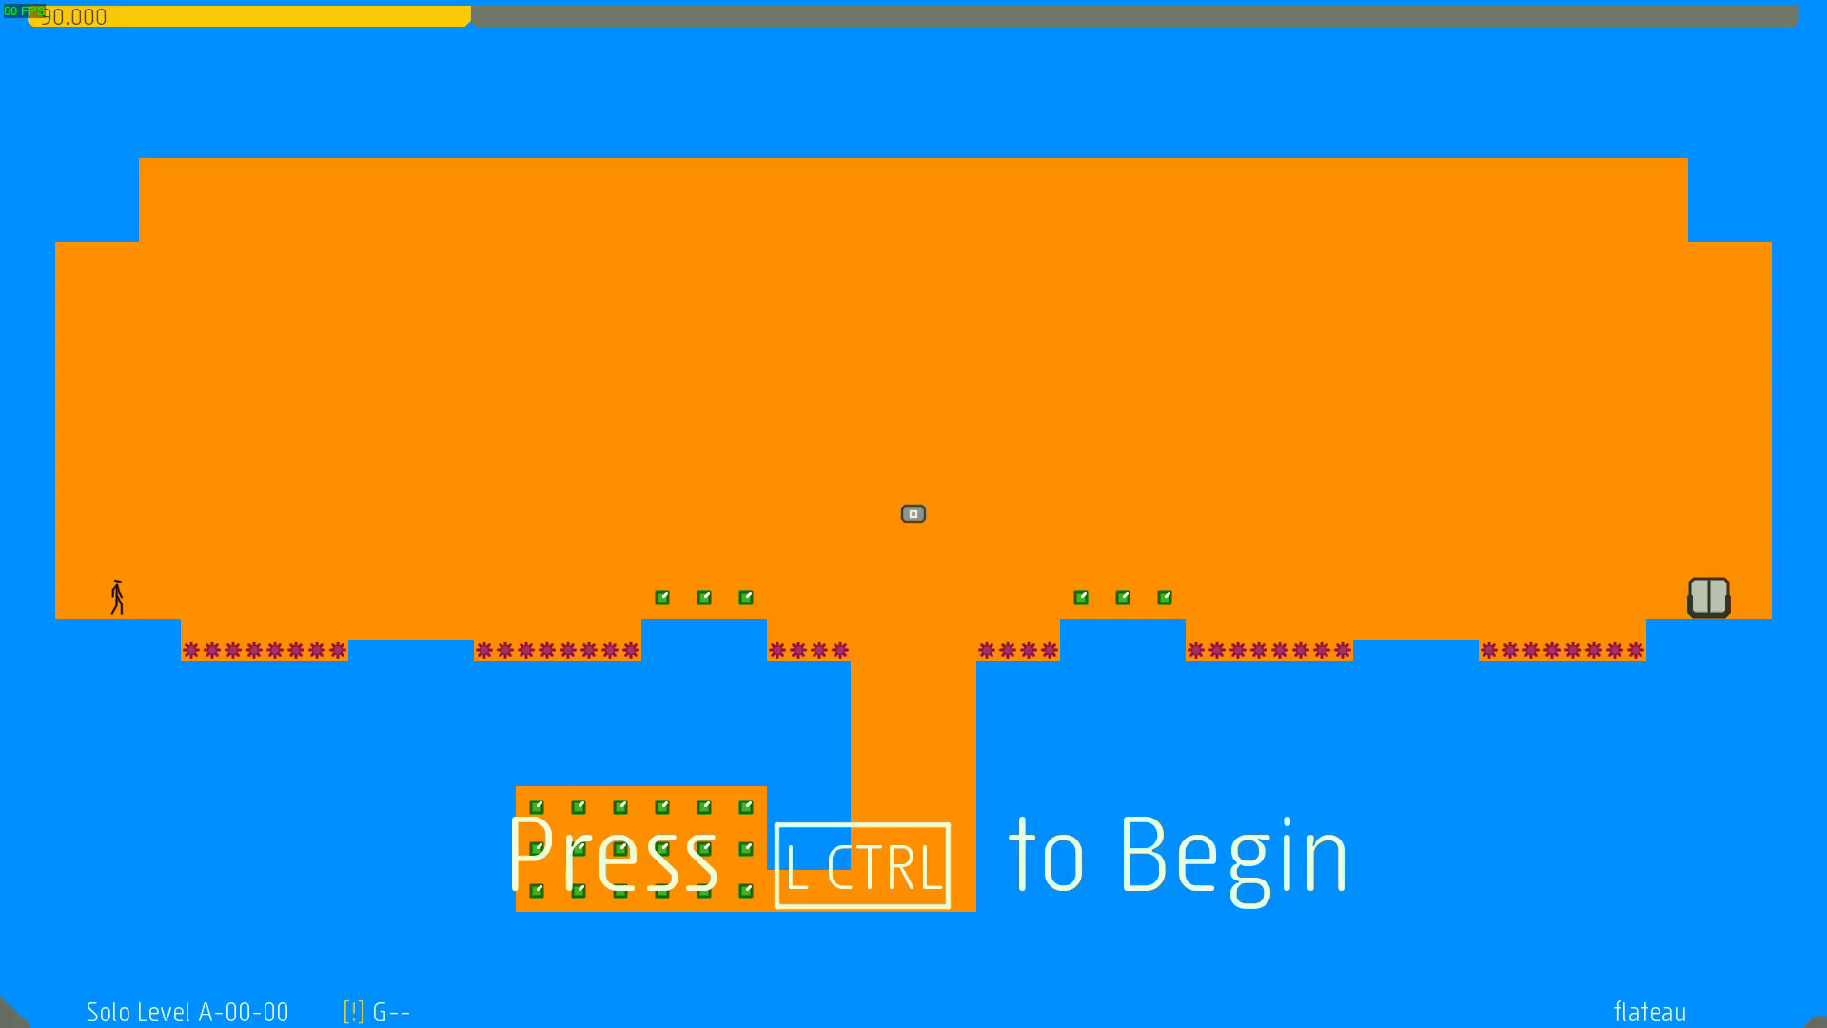
Play the flateau level, triggering the exit switch and reaching the exit door, and continue to the next level
key(ctrl)
key(Right)
key(ctrl)
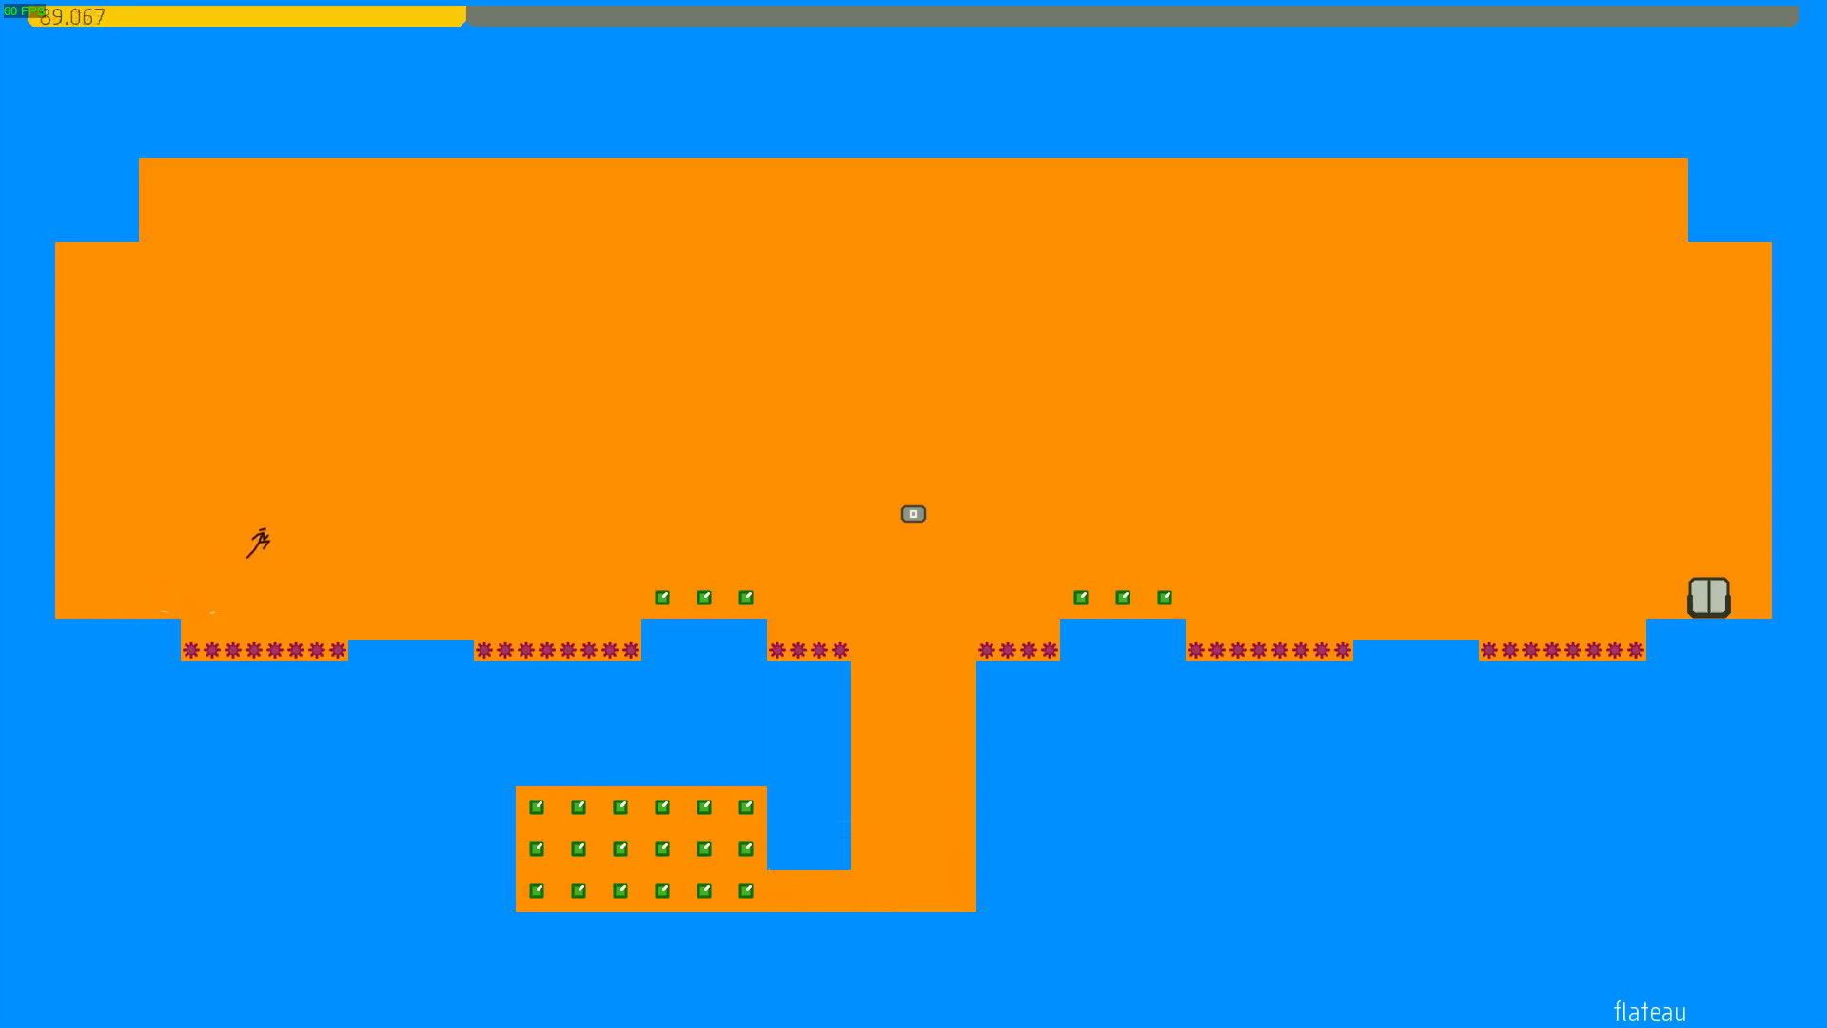
key(ctrl)
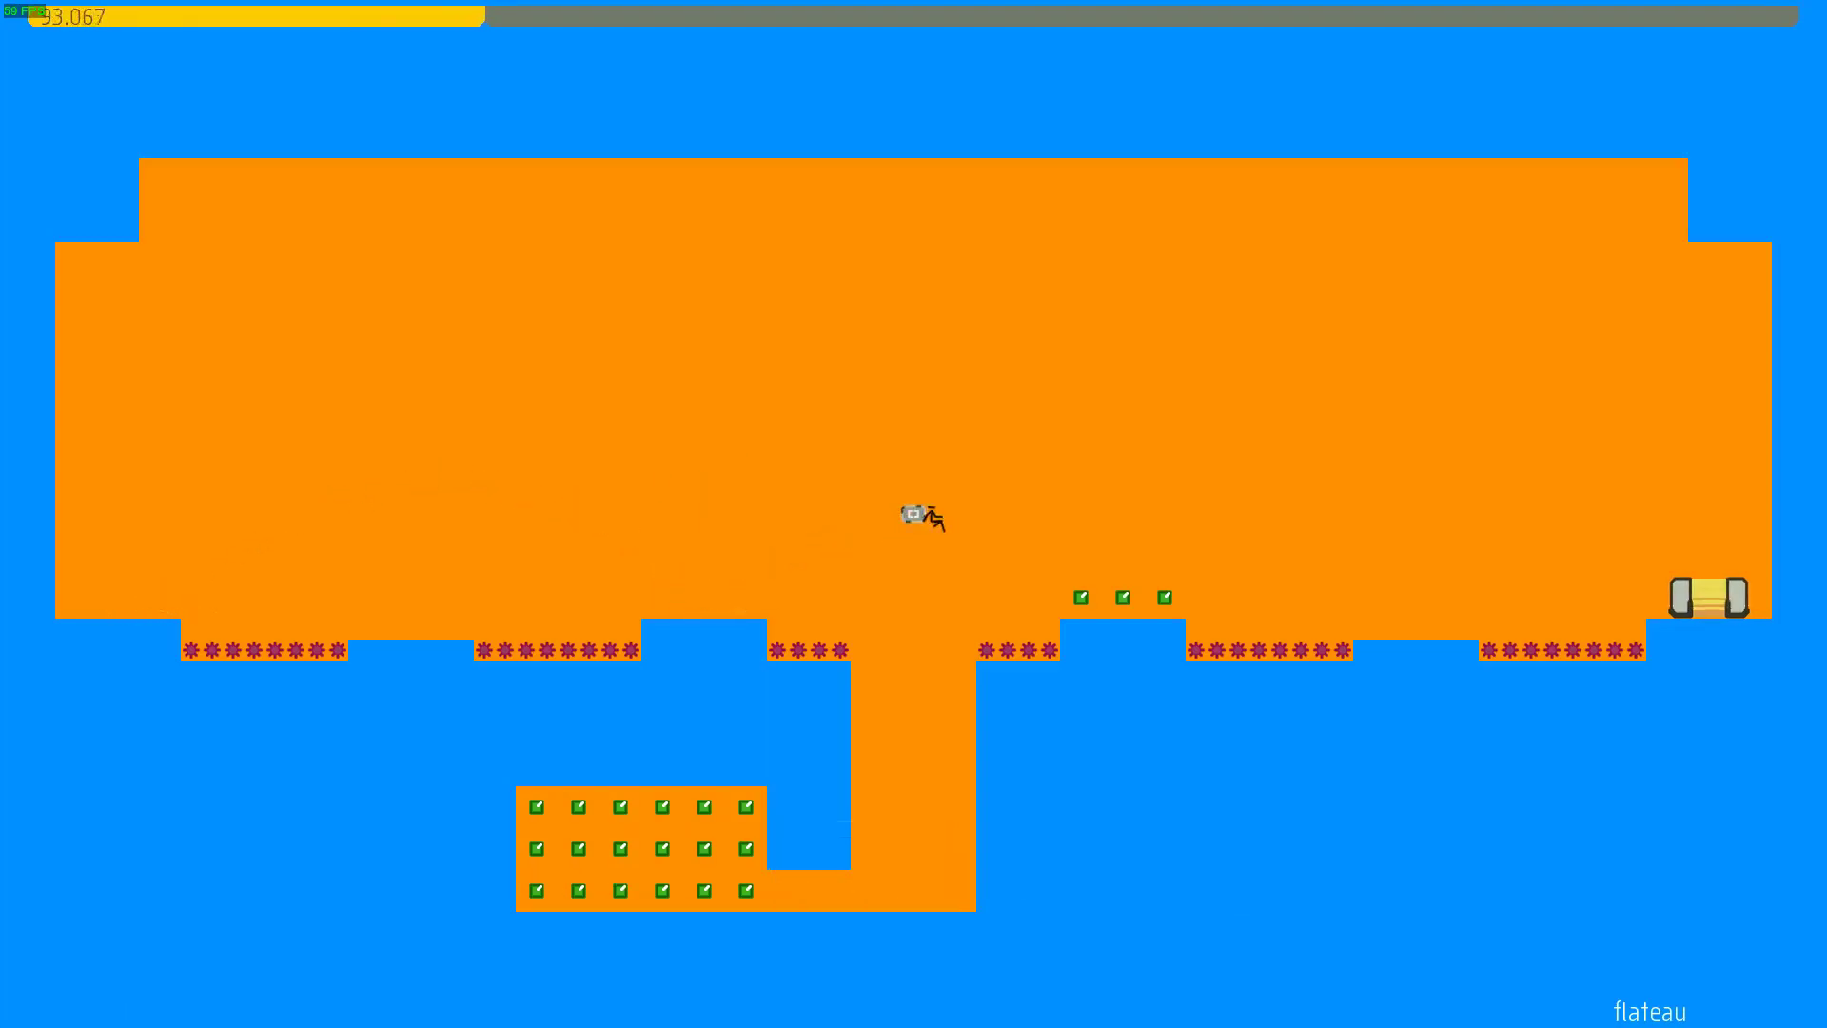
key(ctrl)
key(Right)
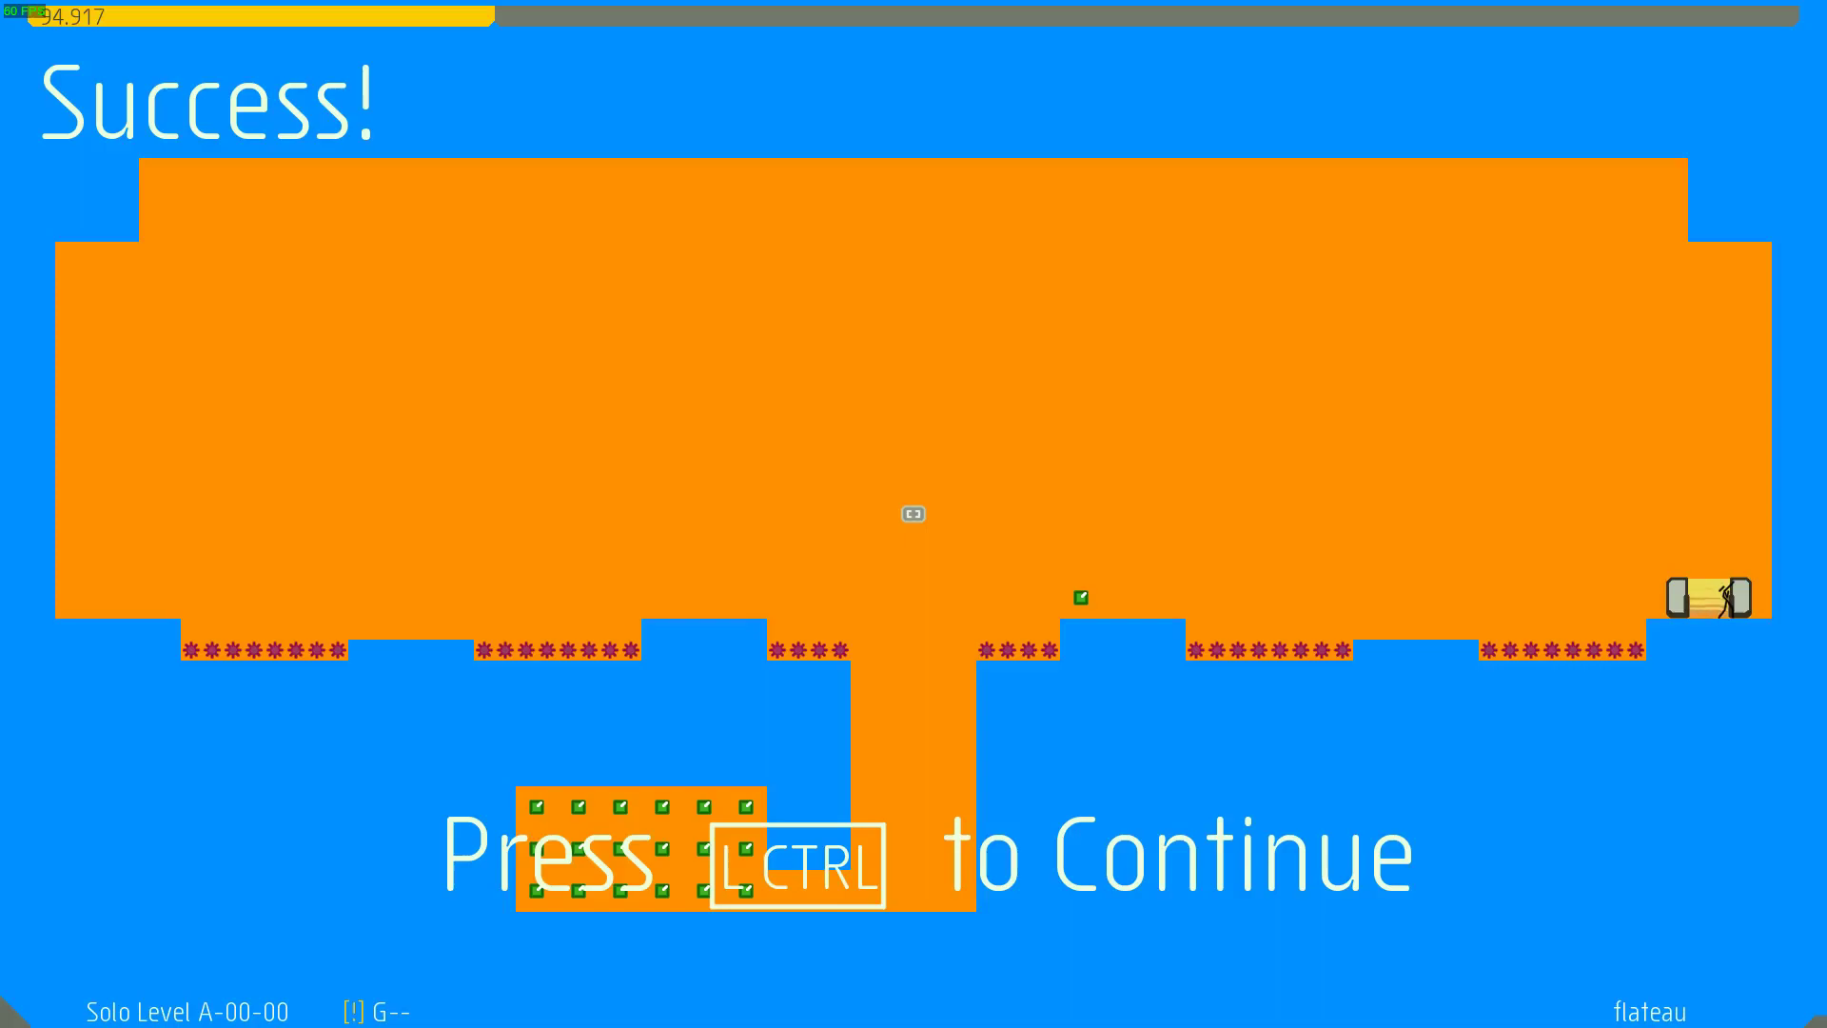
key(ctrl)
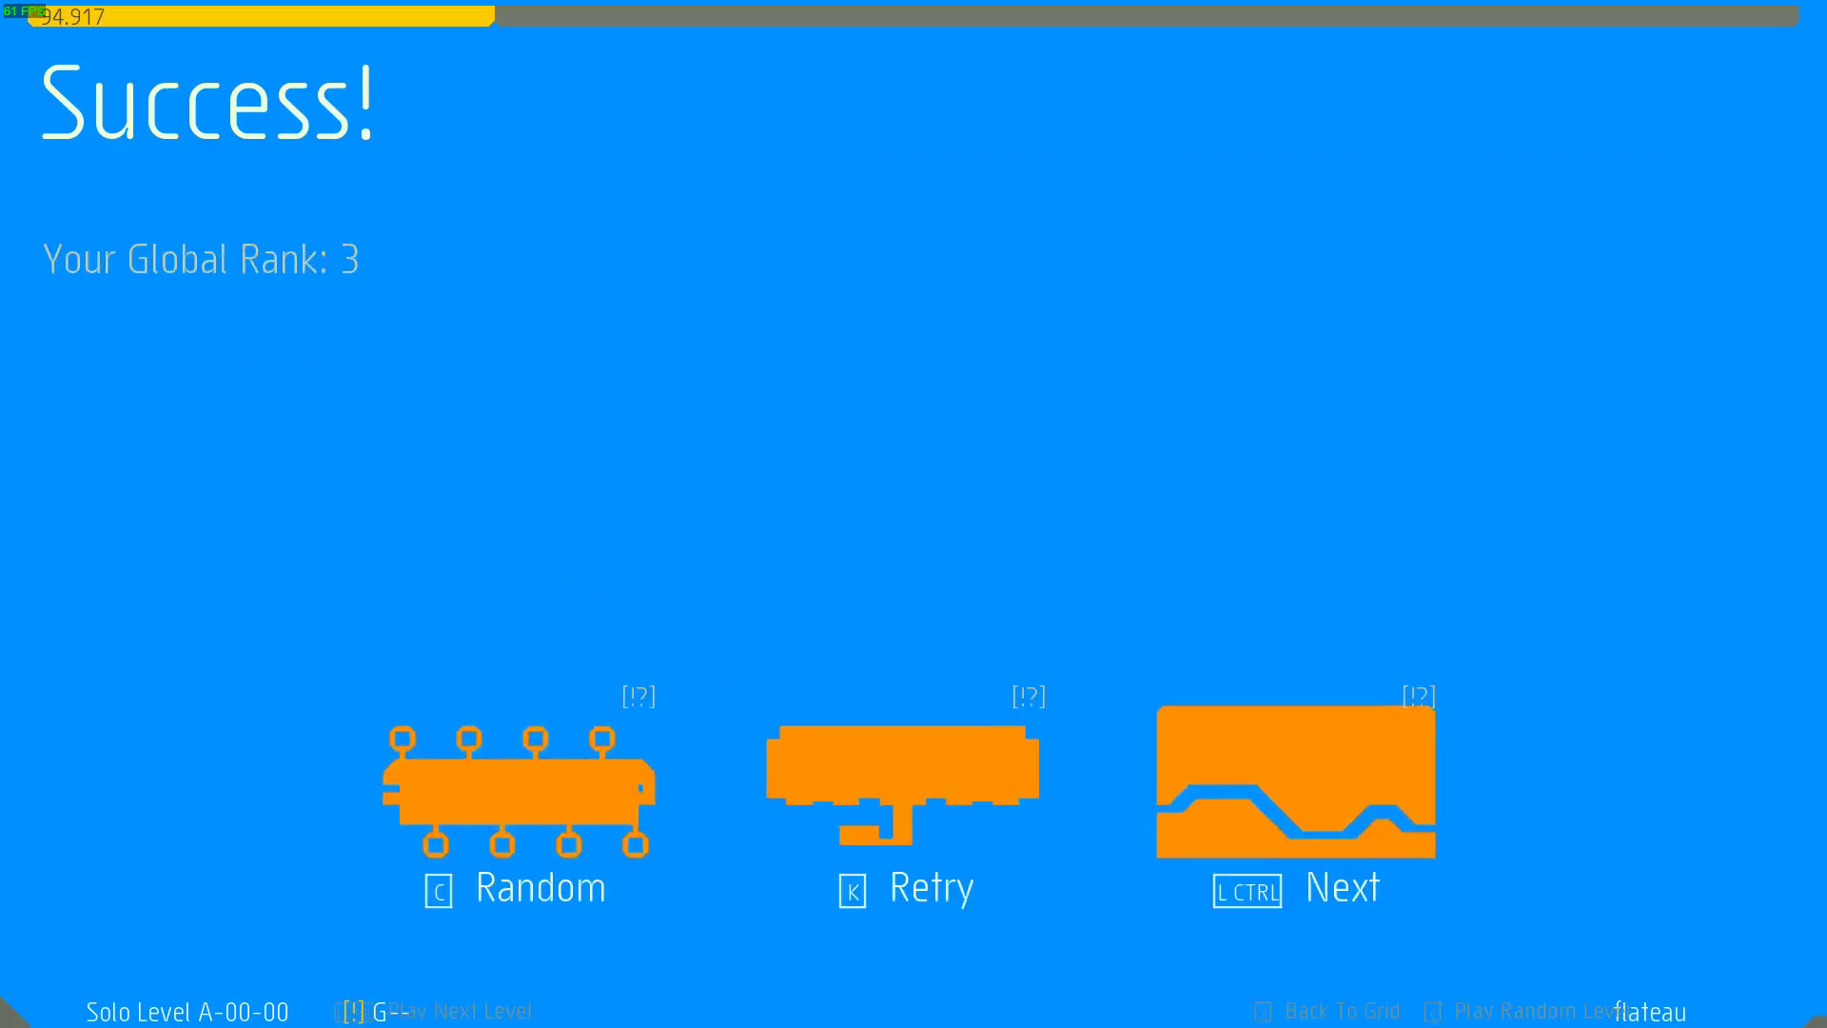
key(ctrl)
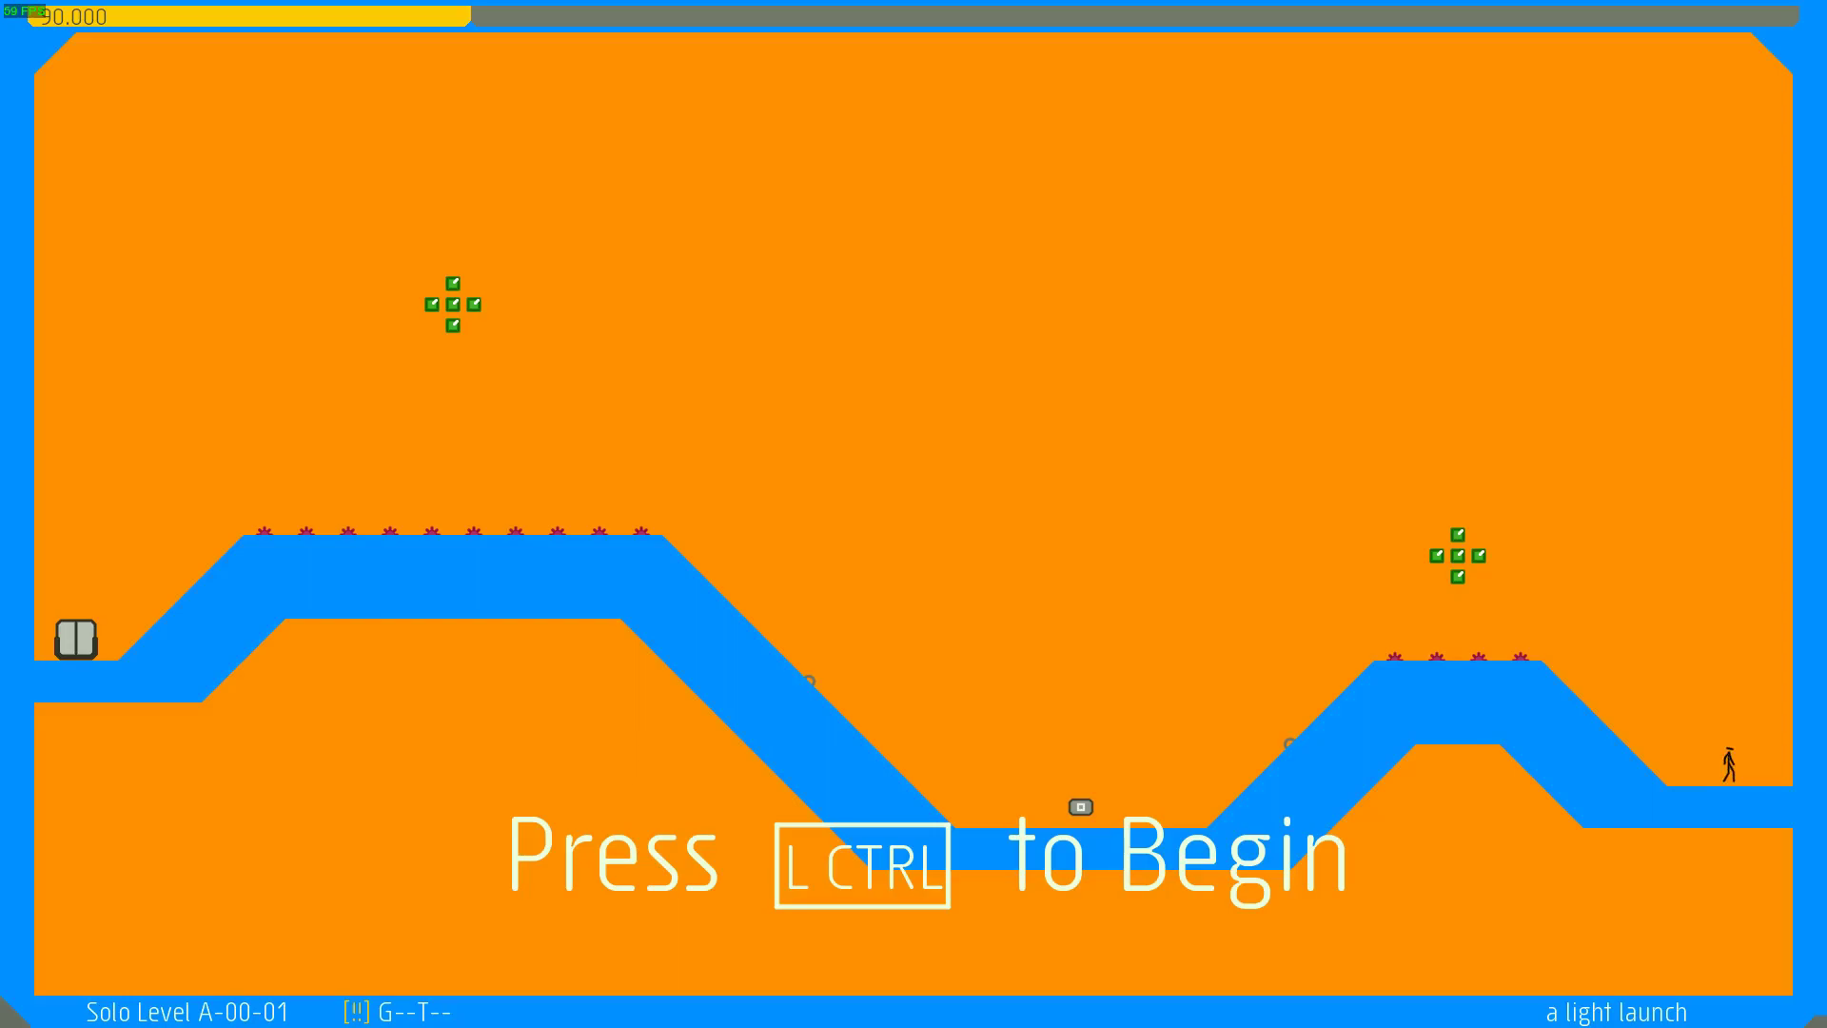
Look through the colour theme list around v_test_theme in the Colour / Music settings and close them
key(Shift_R)
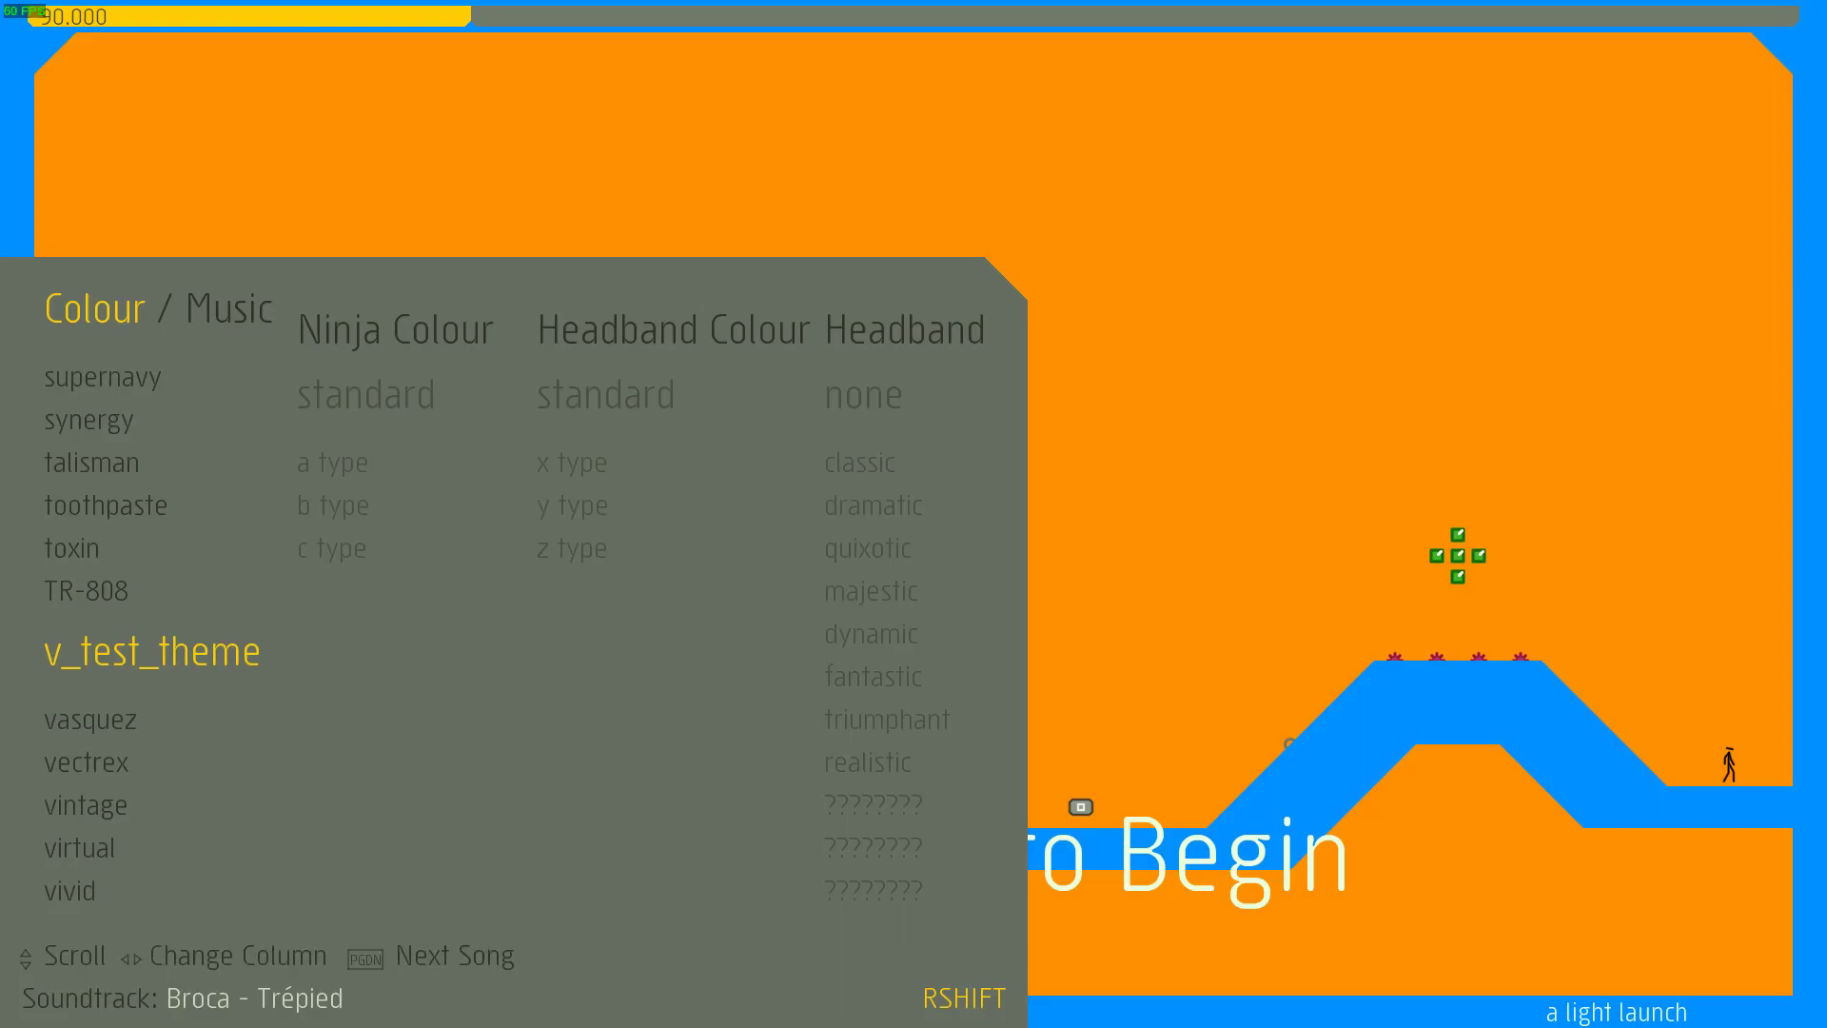
key(Shift_R)
key(Shift_R)
key(Down)
key(Up)
key(Up)
key(Down)
key(Down)
key(Up)
key(Shift_R)
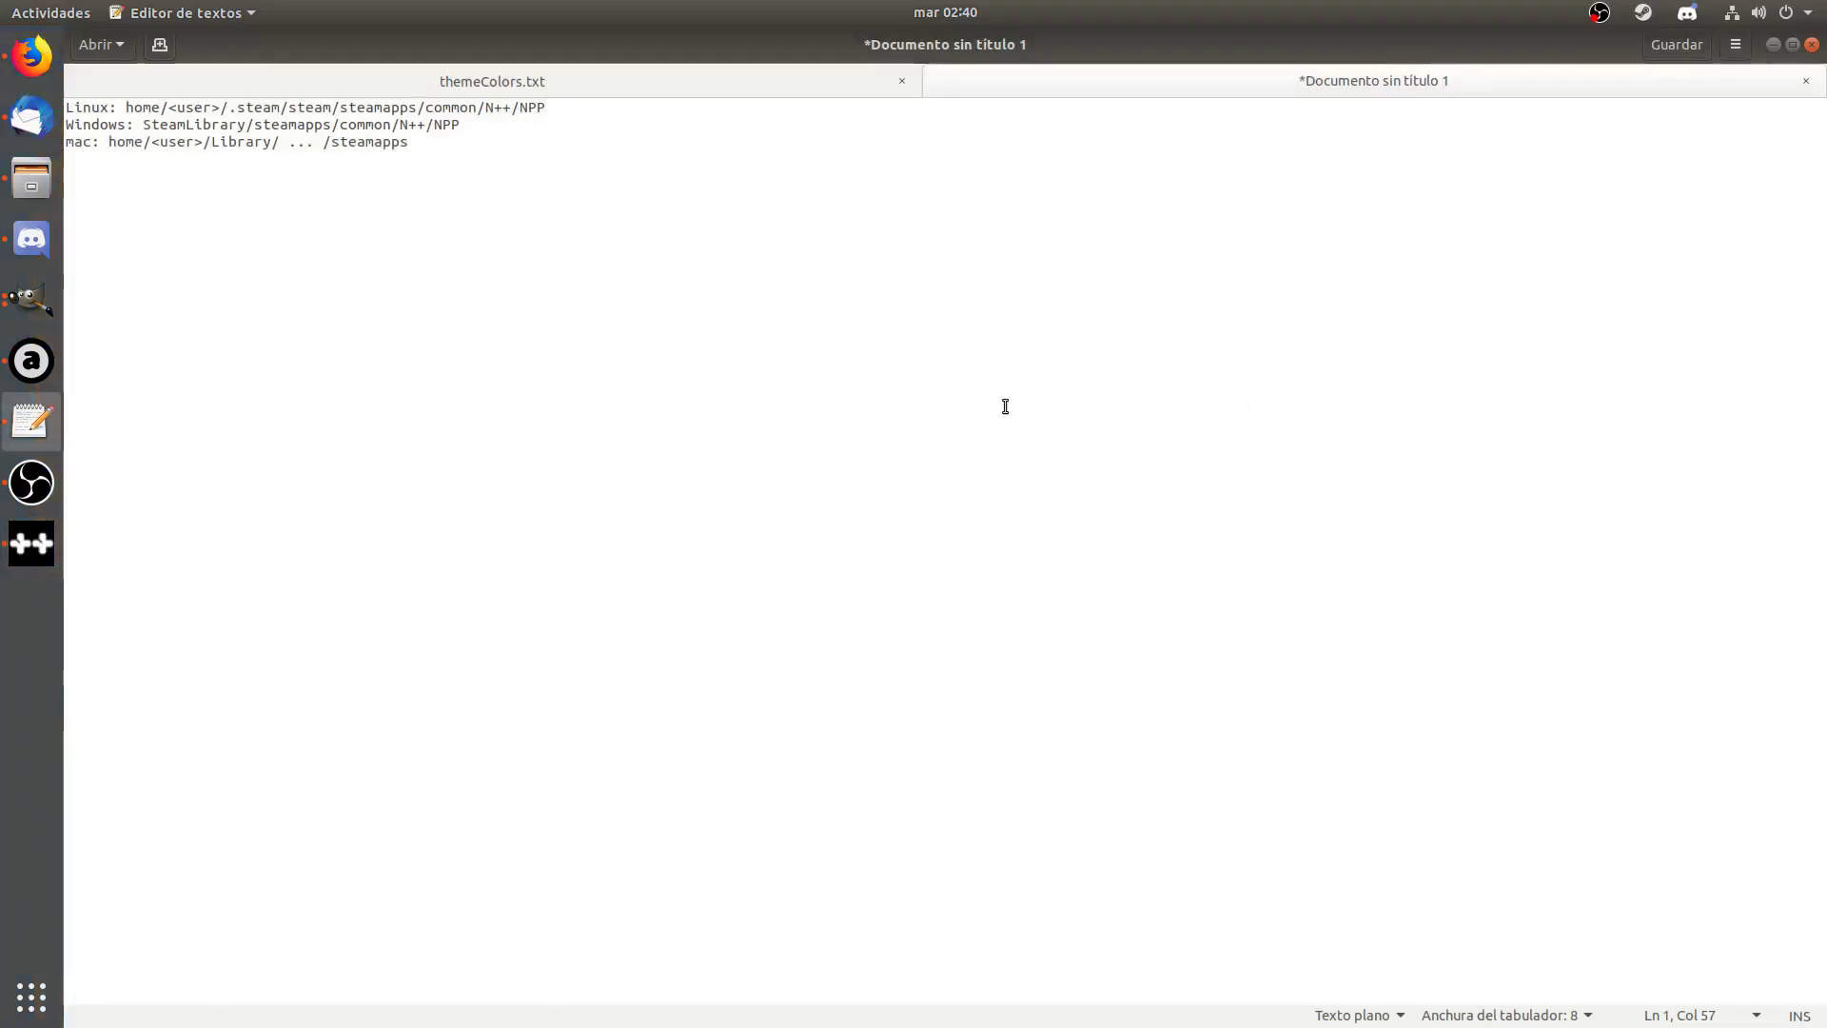
In the text editor, highlight the Linux path to the NPP folder and its .steam/steam/steamapps/common/N++/NPP portion
drag(580, 112, 128, 100)
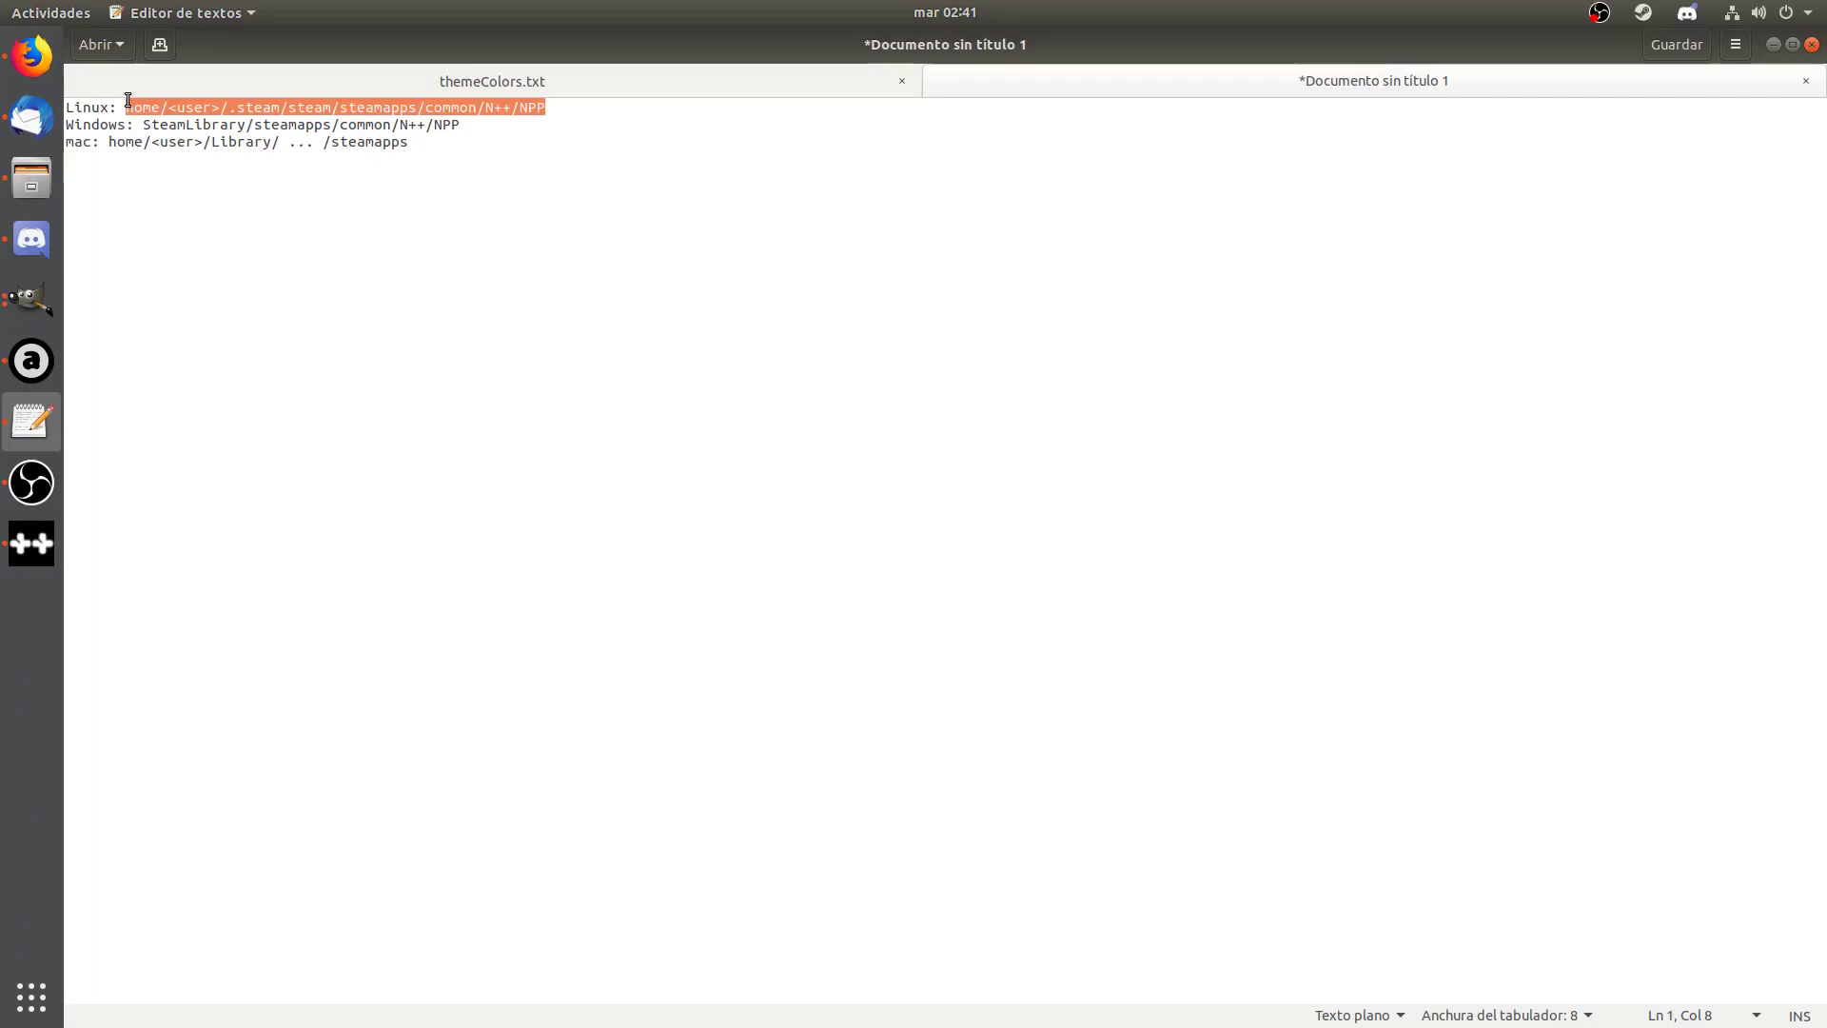
click(128, 100)
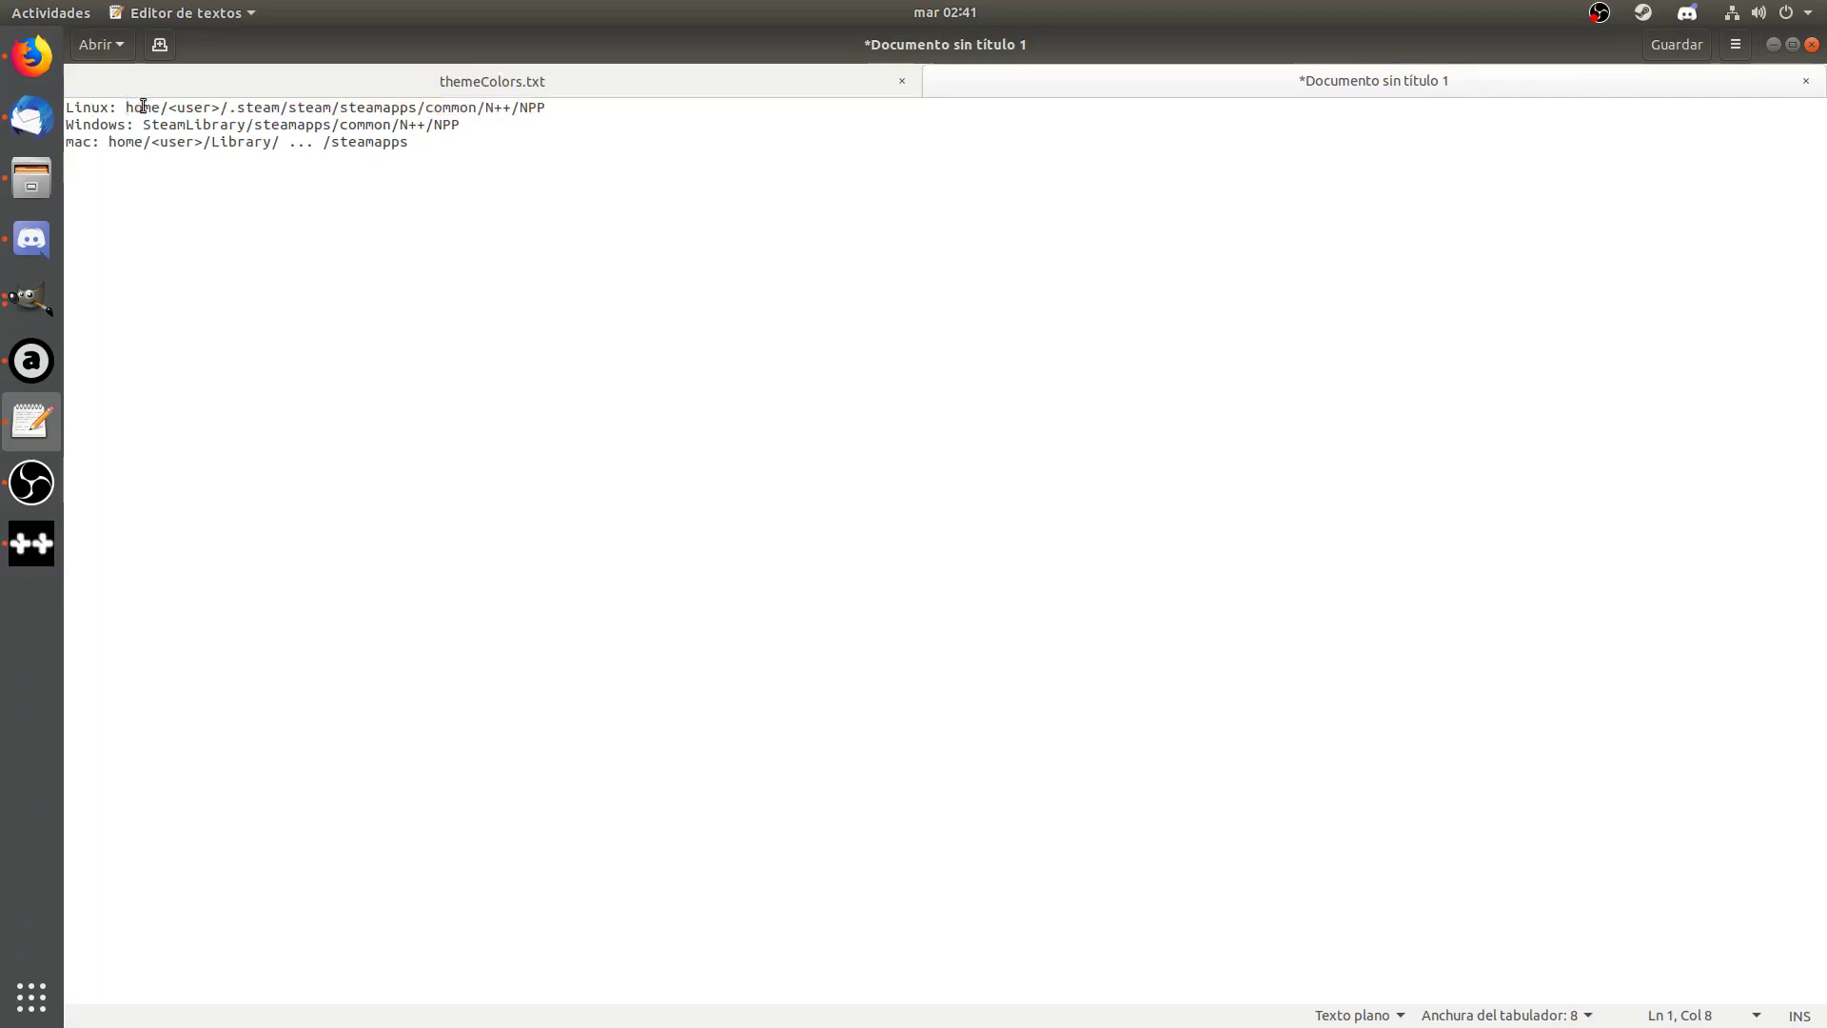
drag(237, 107, 547, 95)
Highlight the Windows path to the NPP folder and its SteamLibrary portion
drag(144, 124, 478, 122)
click(245, 164)
click(155, 139)
drag(143, 124, 246, 125)
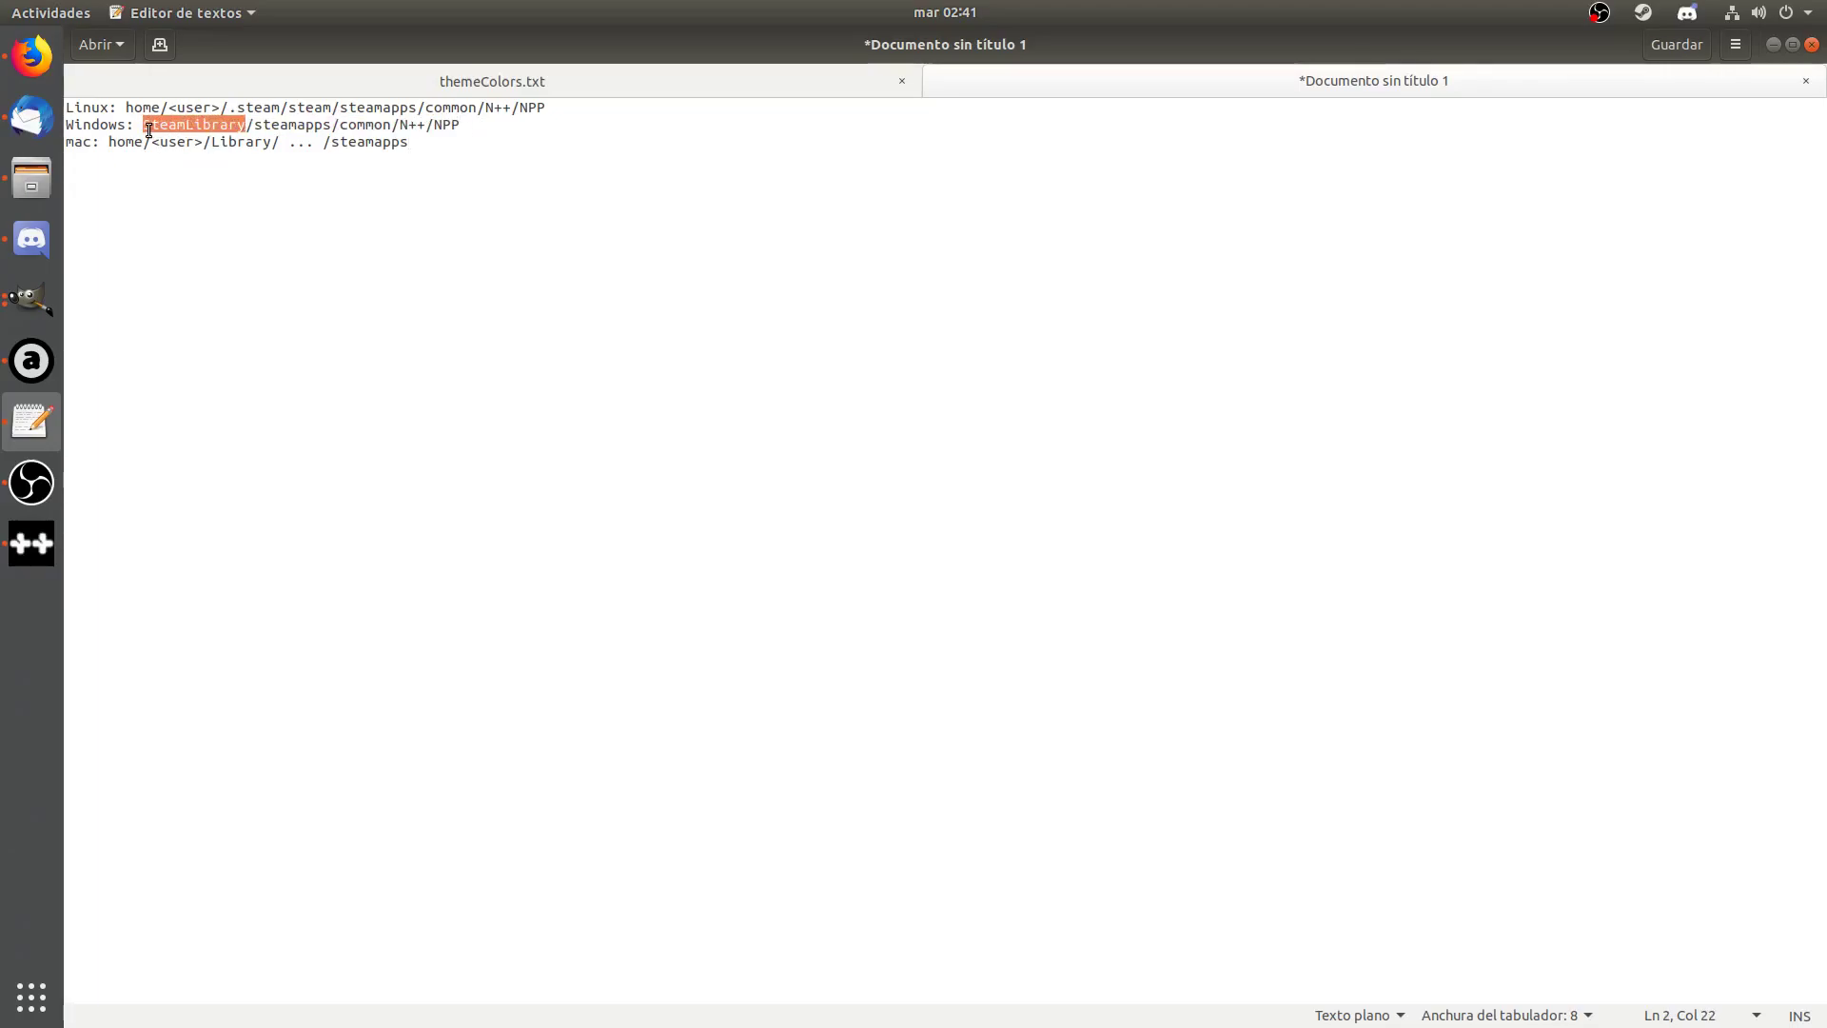
Highlight the mac path in the notes, singling out its Library and steamapps portions
click(255, 145)
drag(109, 142, 409, 142)
click(228, 154)
drag(212, 142, 270, 142)
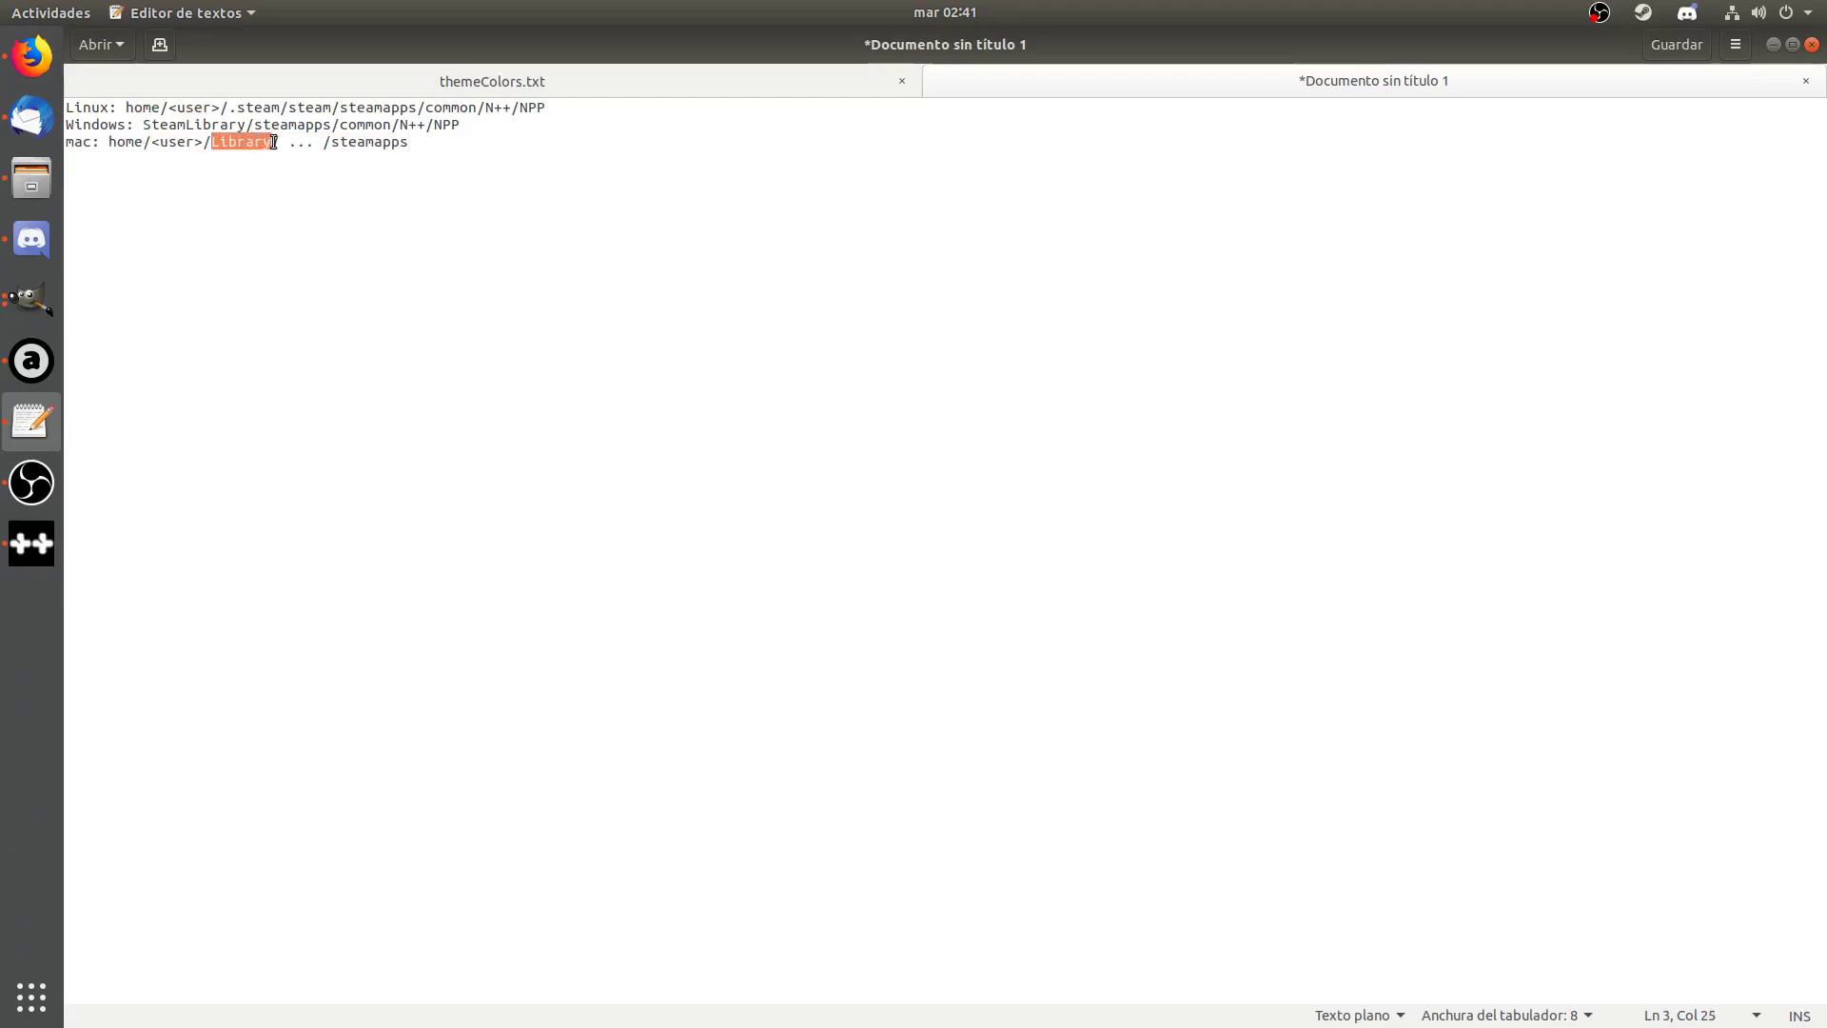
click(285, 143)
drag(409, 142, 400, 142)
double_click(361, 143)
click(448, 148)
drag(331, 142, 409, 142)
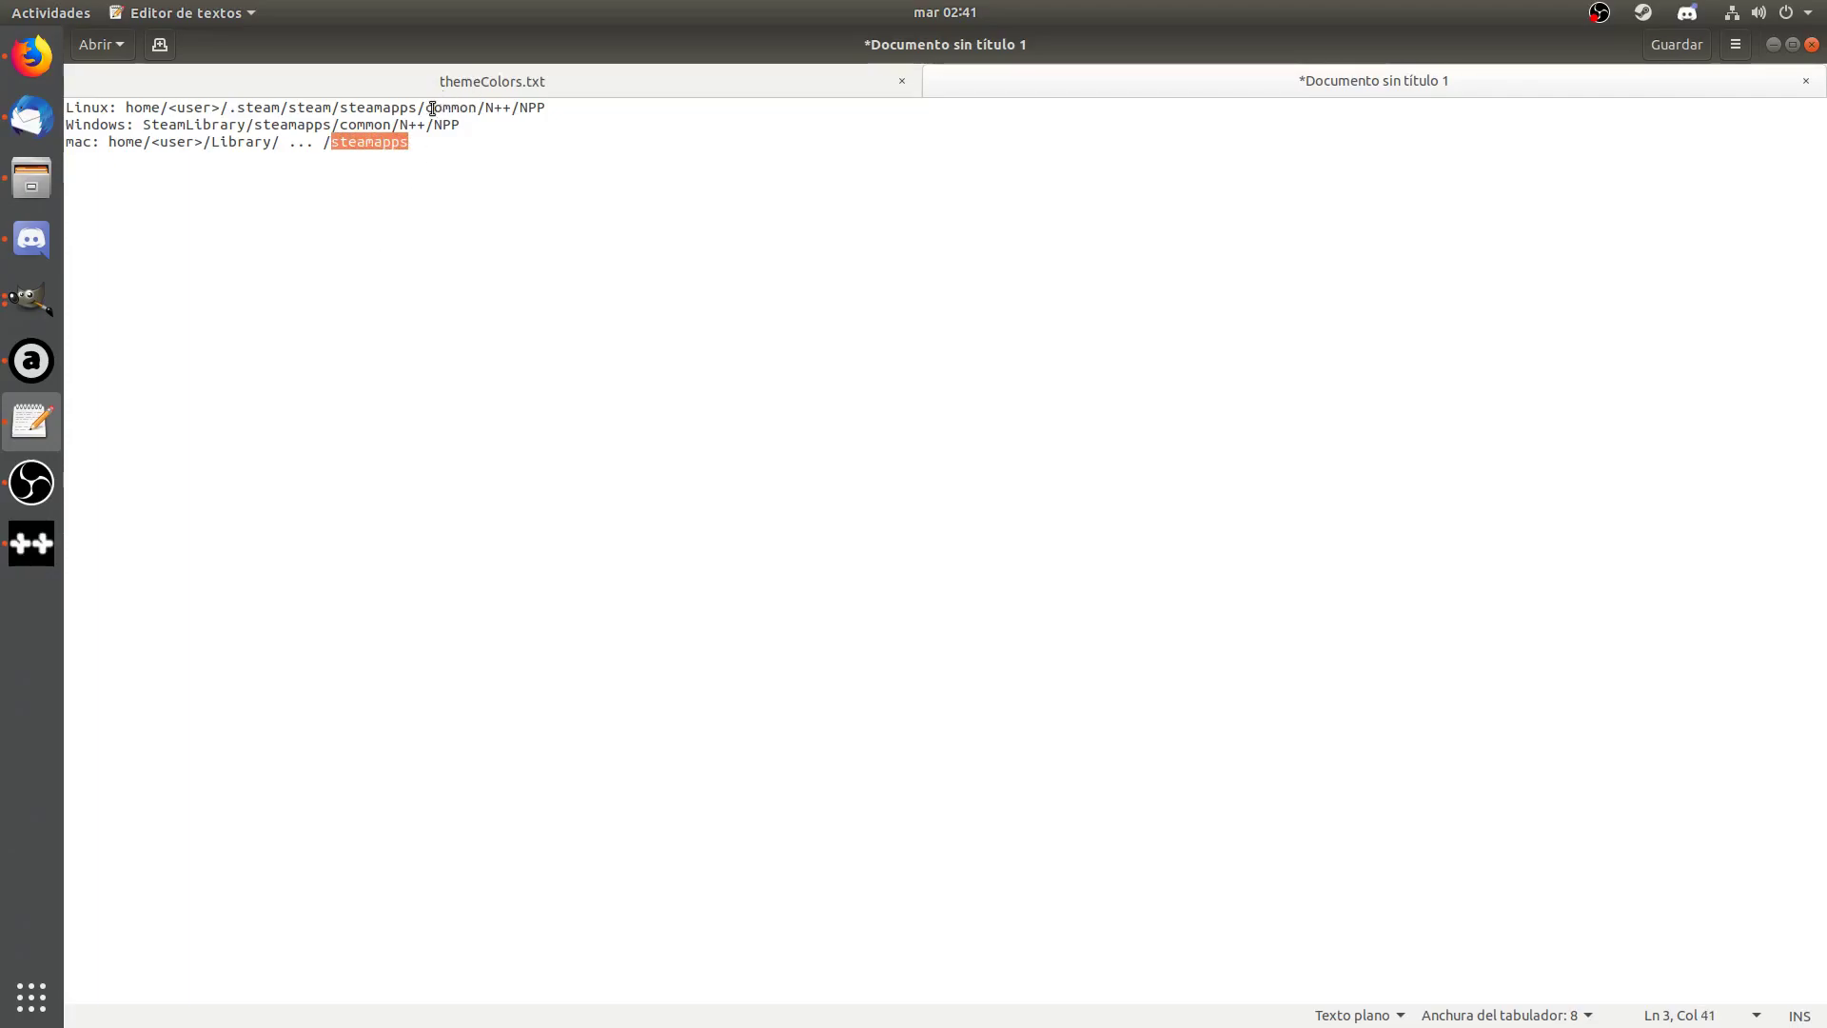
mouse_move(411, 144)
mouse_down()
mouse_move(399, 135)
mouse_move(429, 133)
mouse_up()
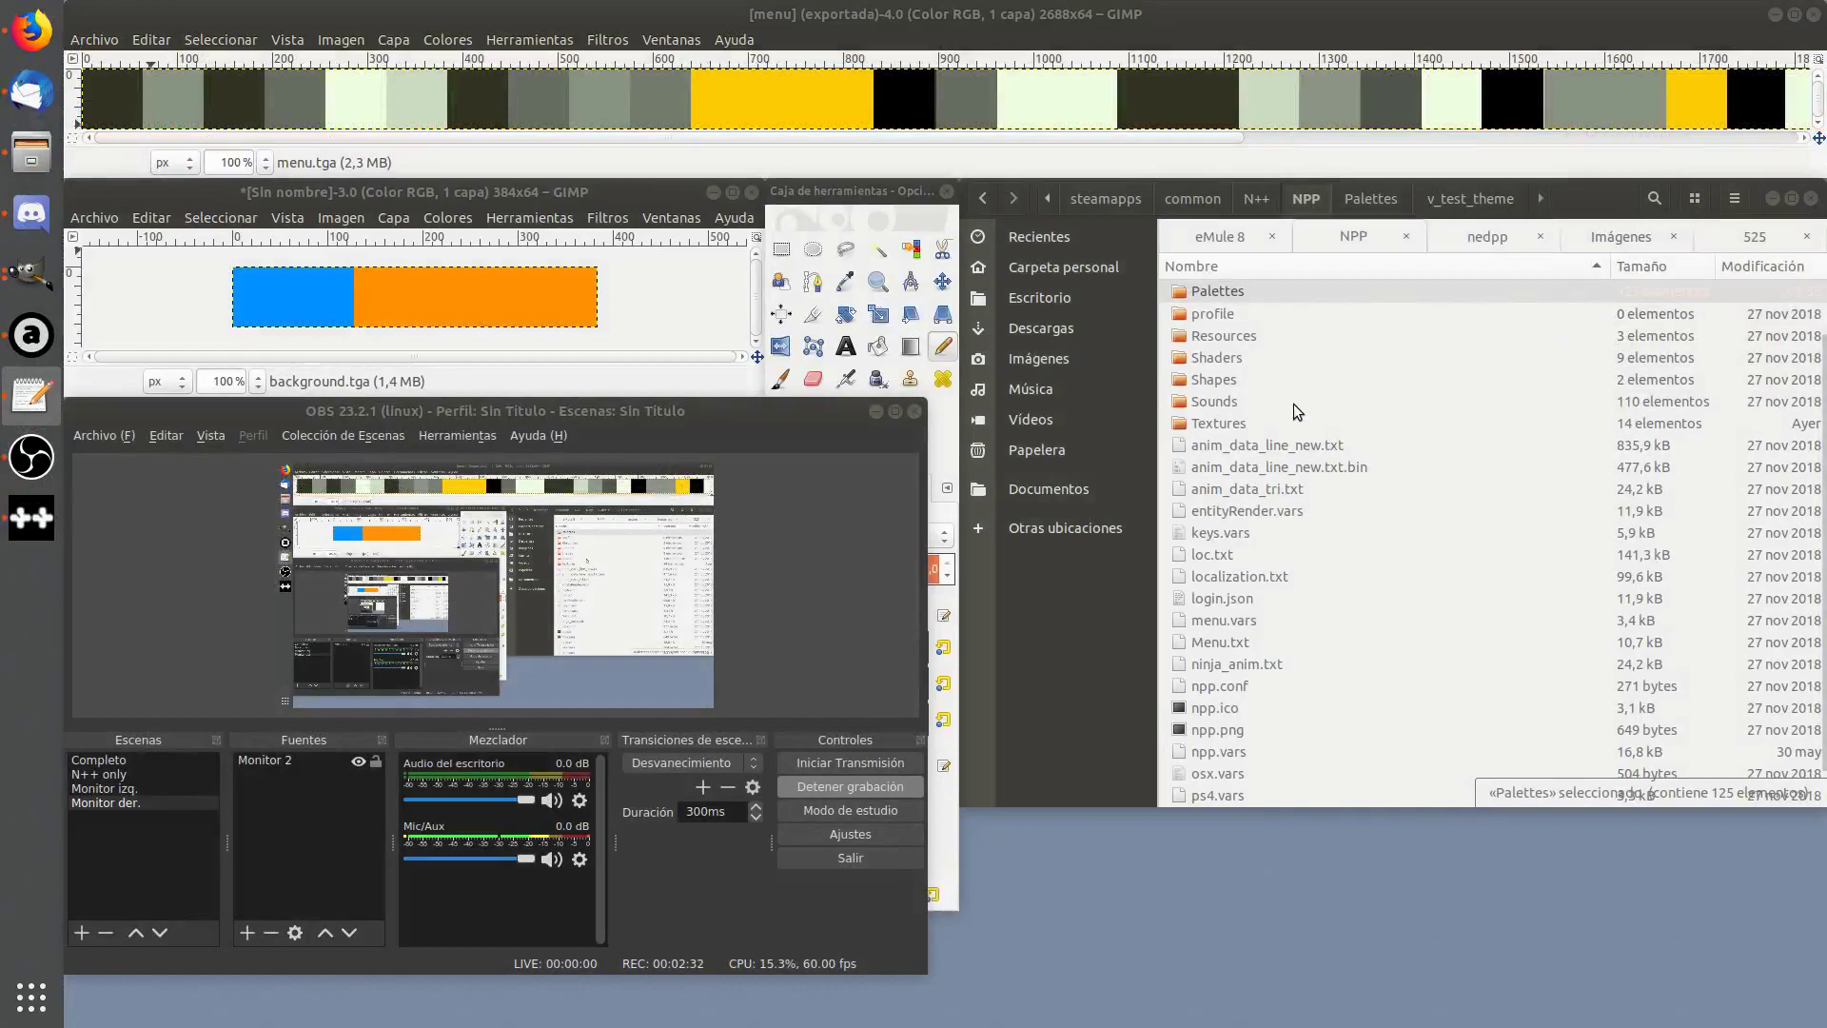
Switch to the file manager and open the Palettes folder inside the NPP directory
click(1254, 335)
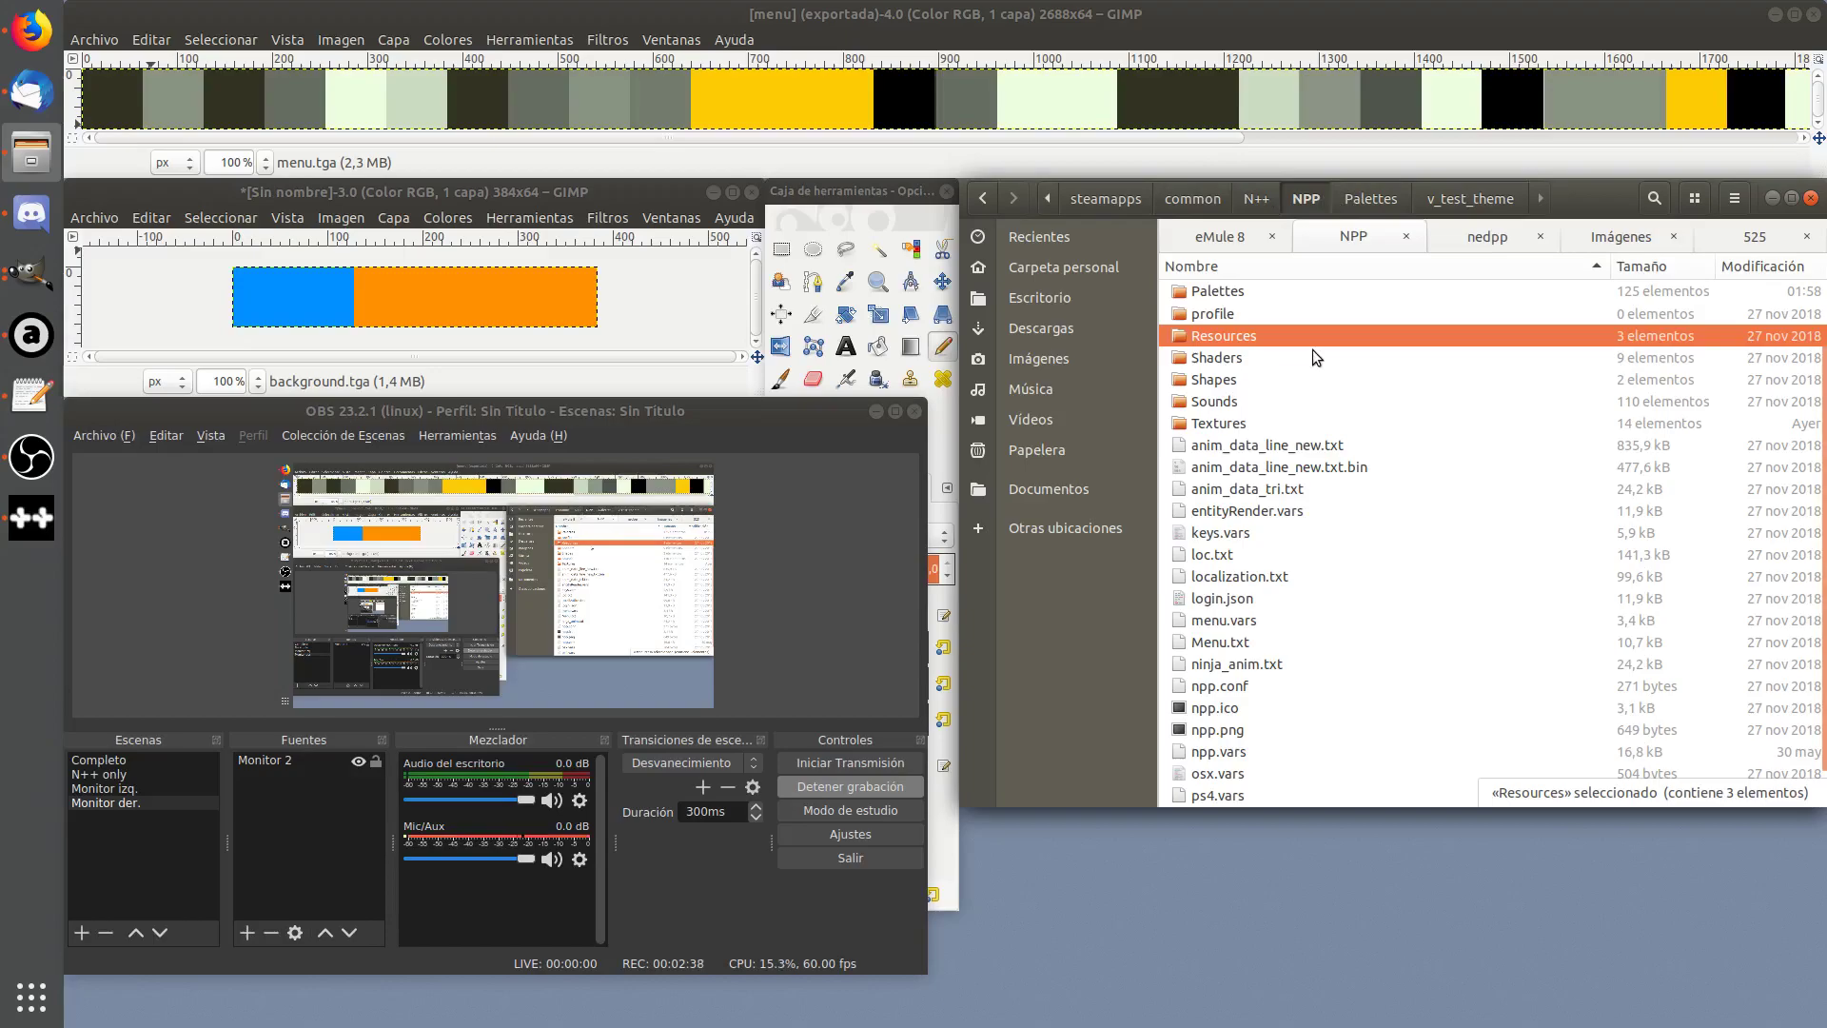
scroll(1380, 447, up, 1)
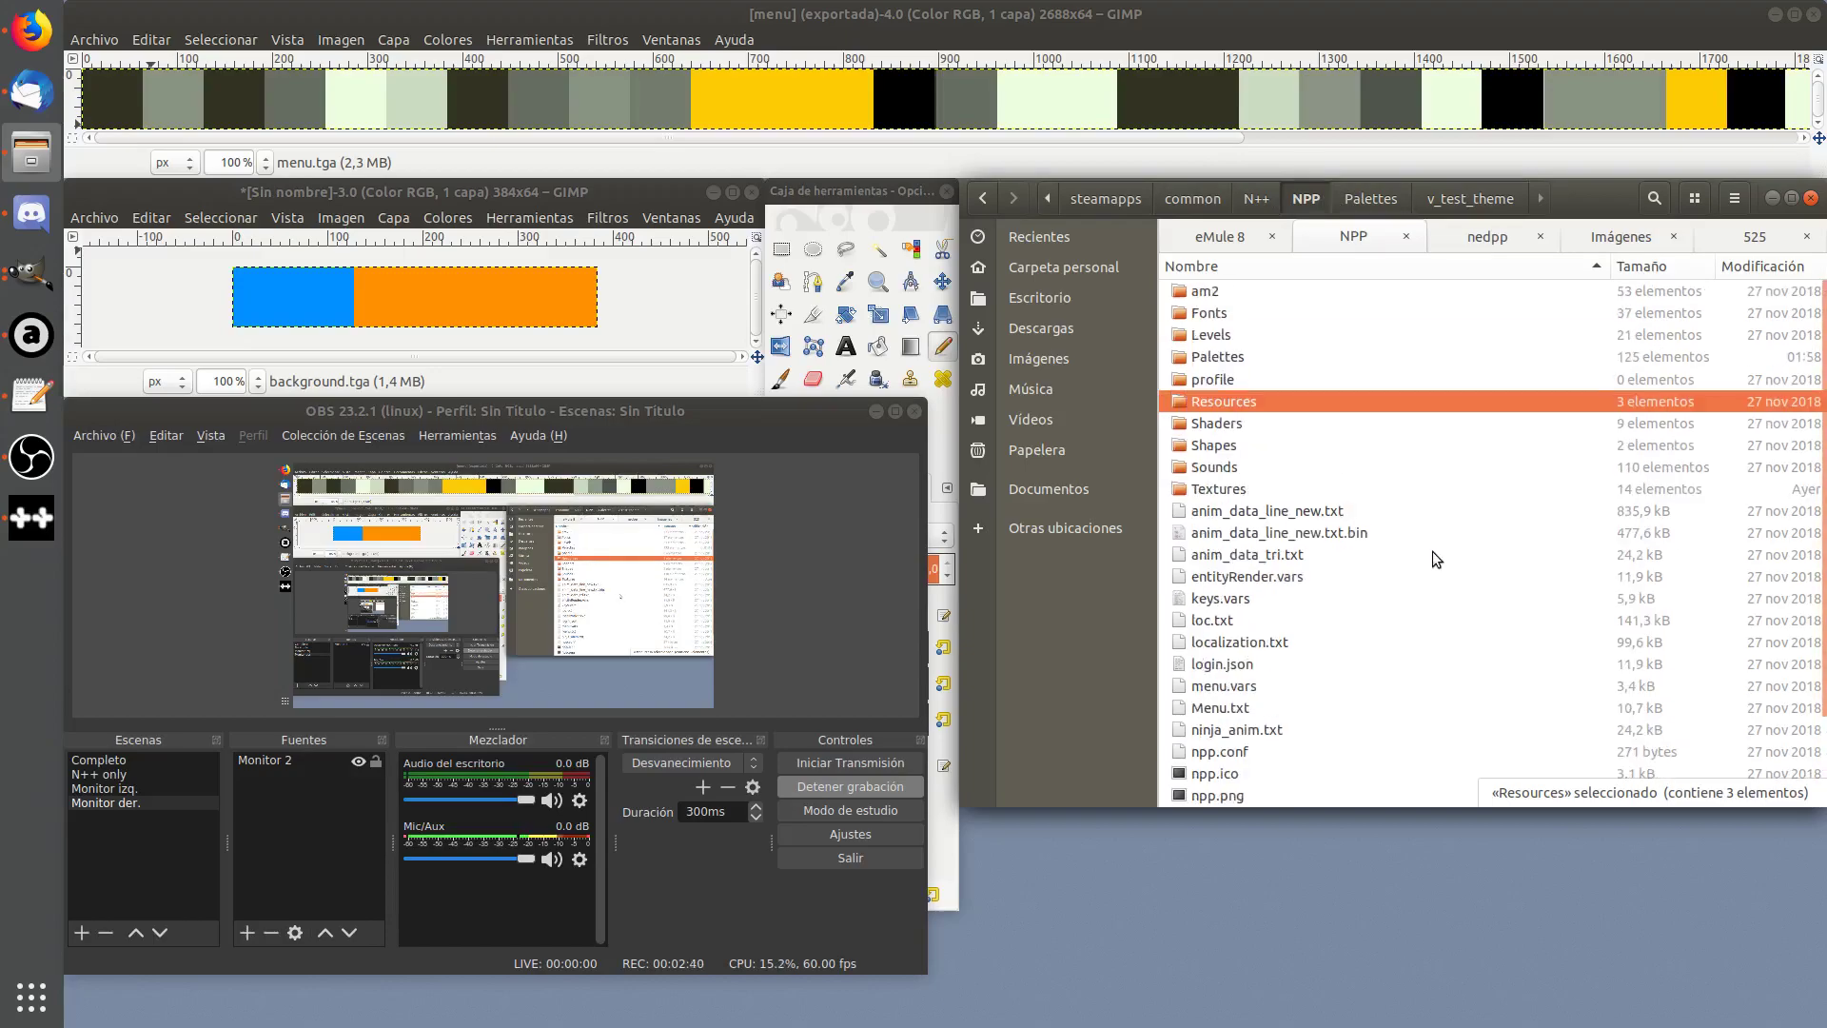
click(1249, 357)
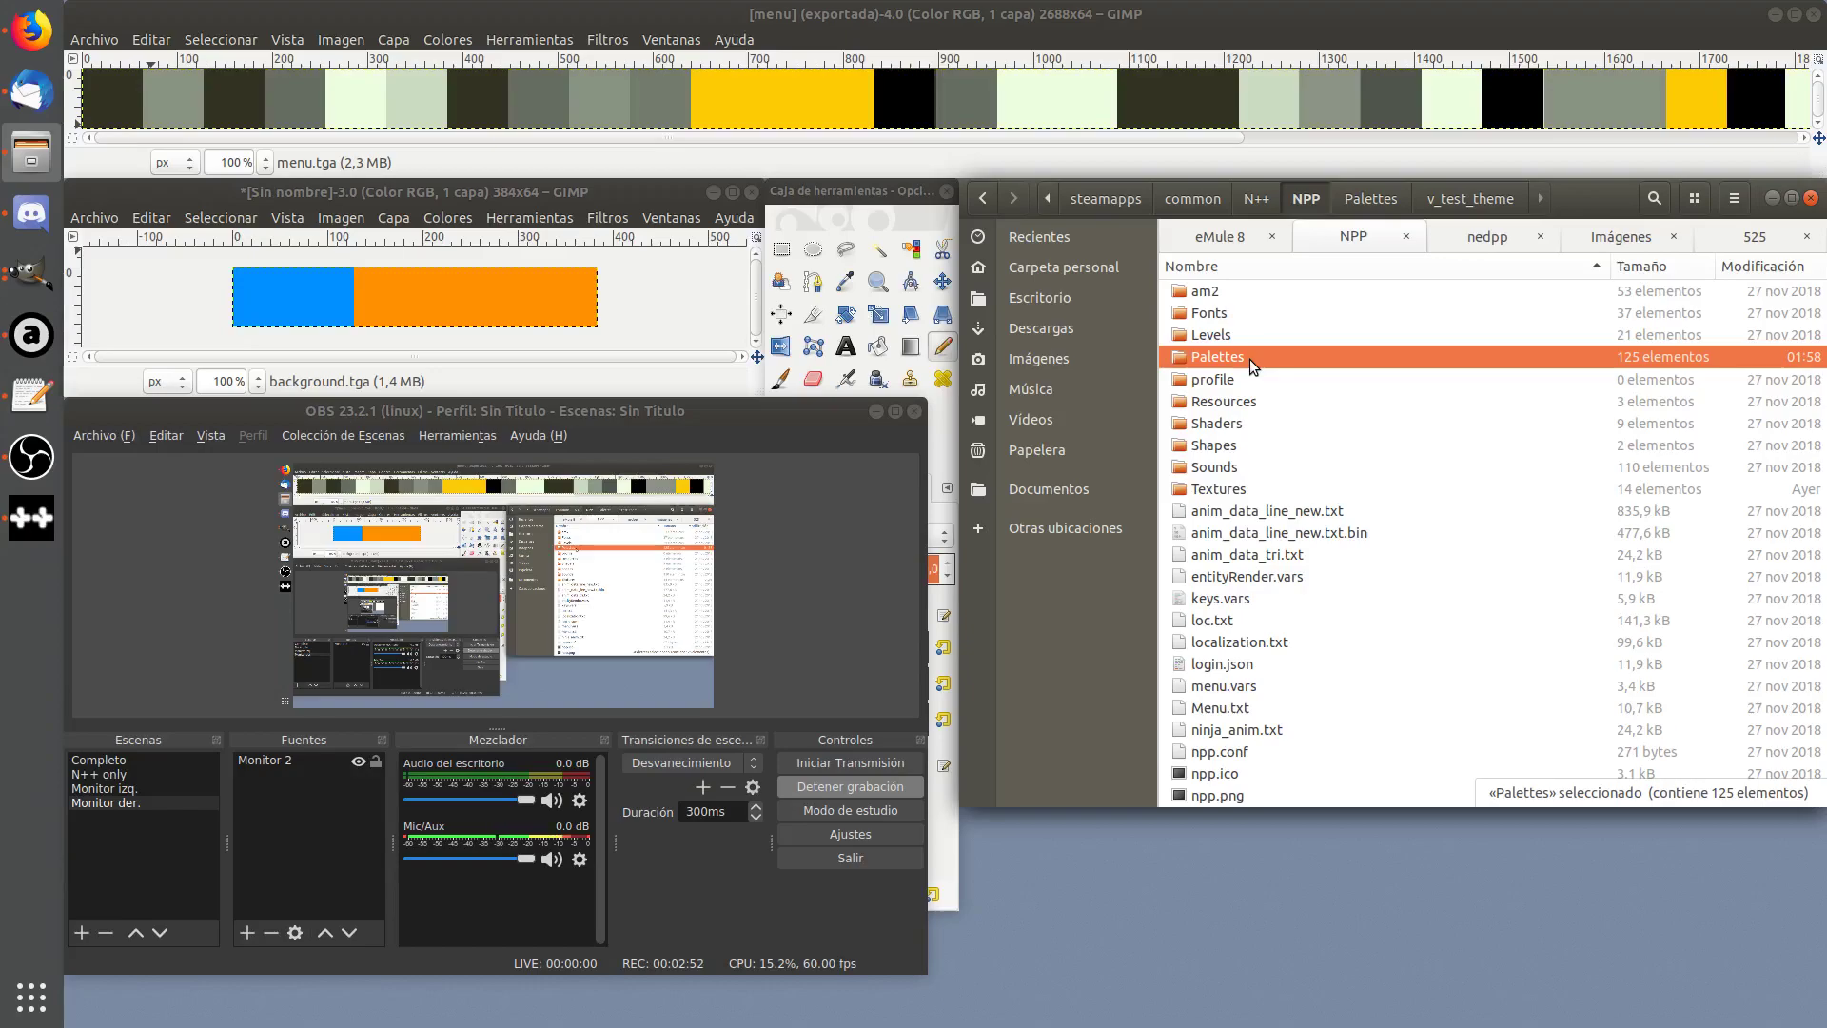
double_click(1249, 357)
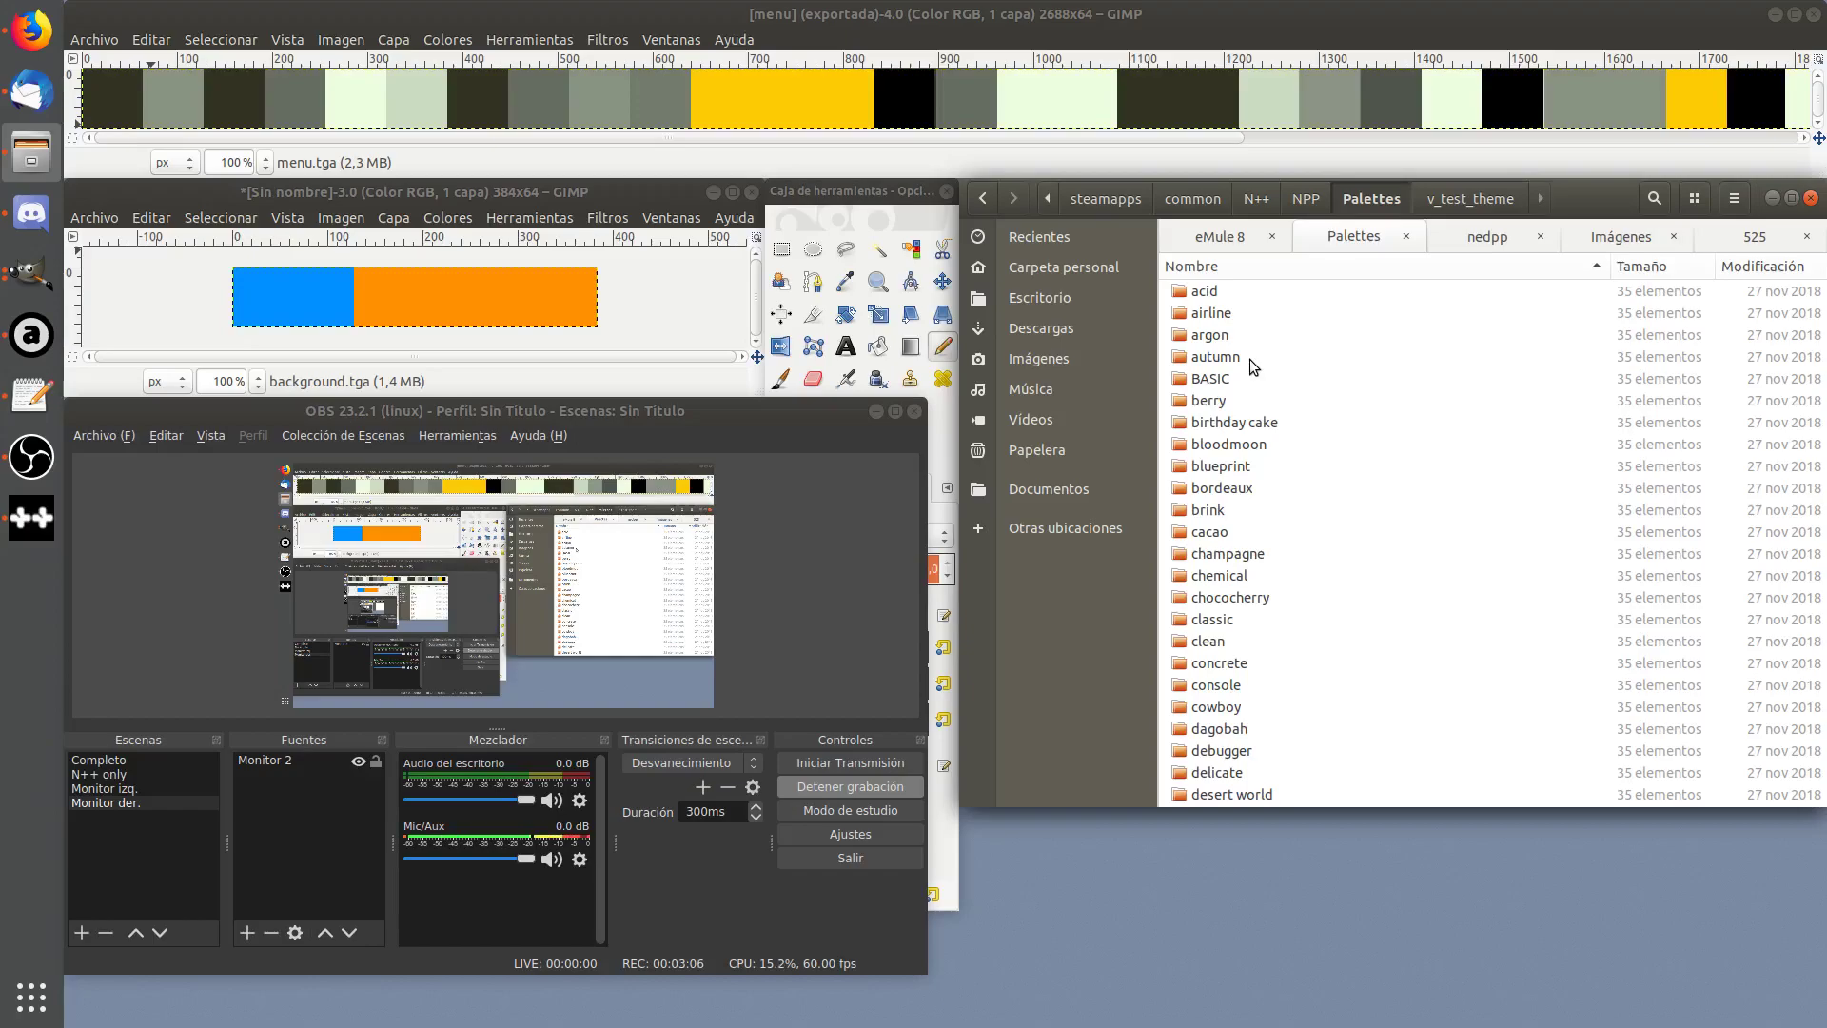
Look through the theme folders in Palettes, open supernavy to view its files, and return to the folder list
scroll(1249, 358, down, 20)
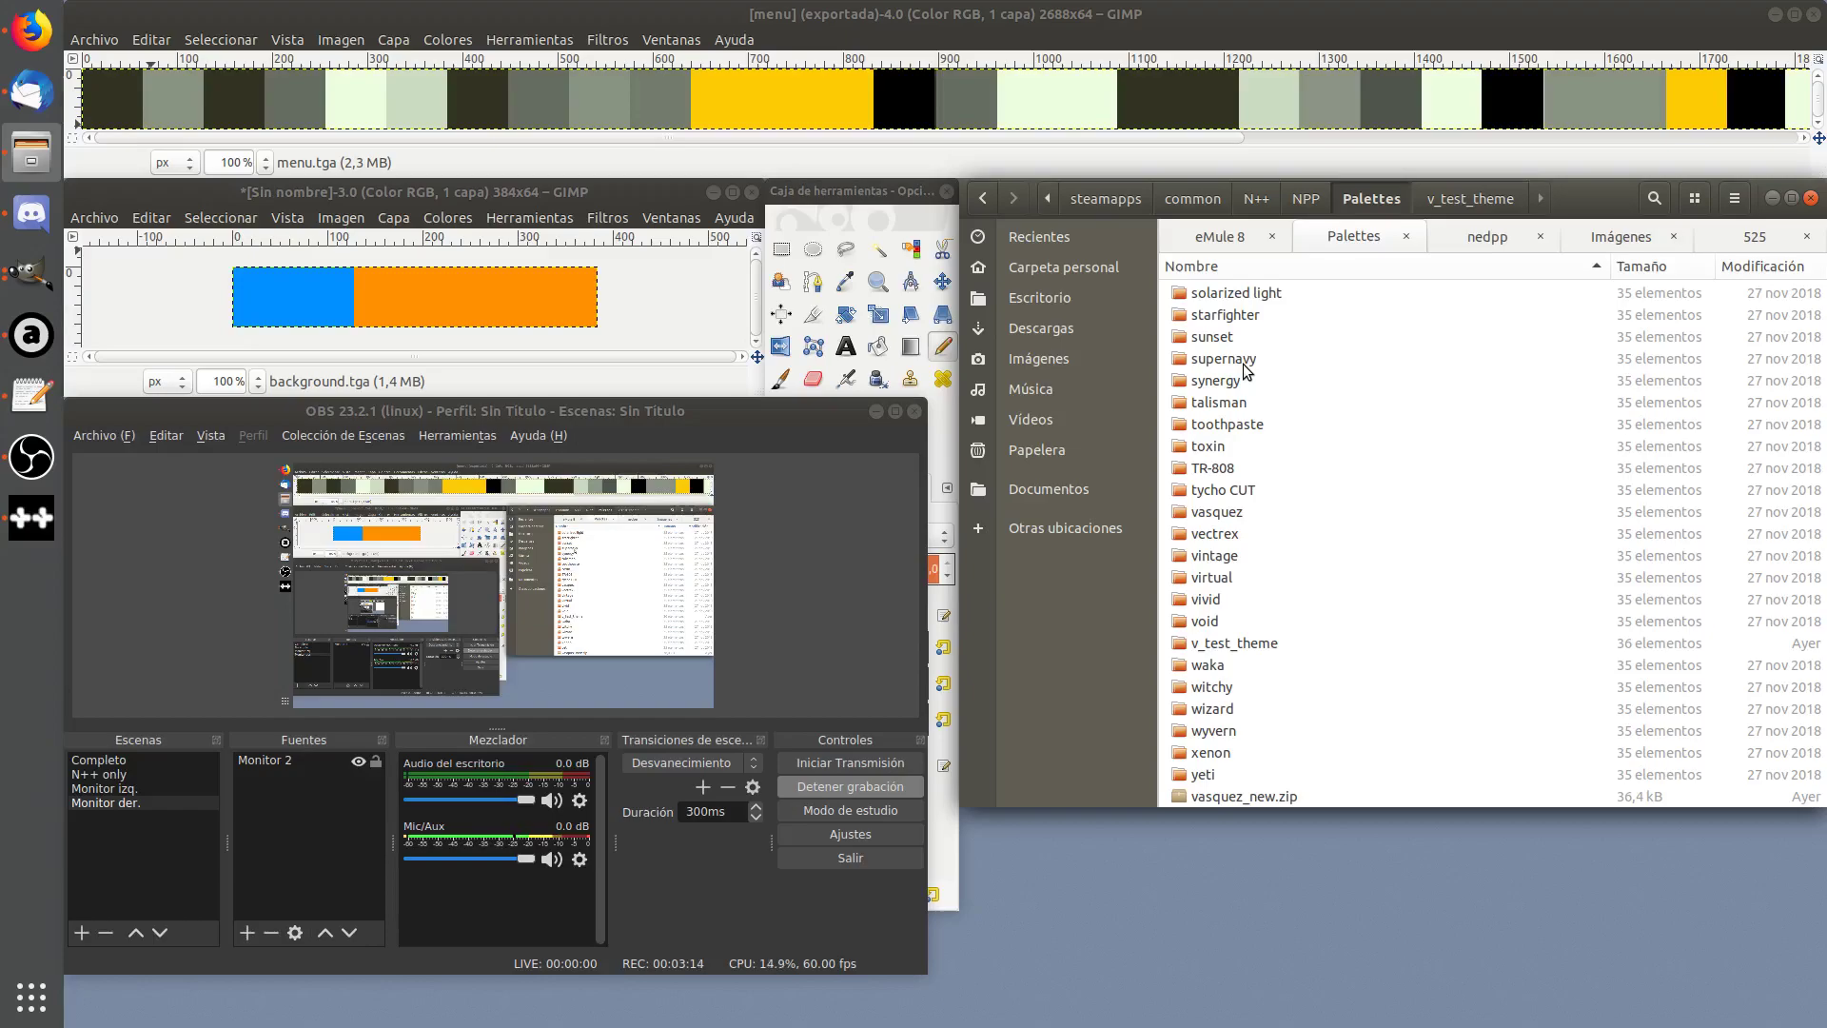
scroll(1246, 369, up, 12)
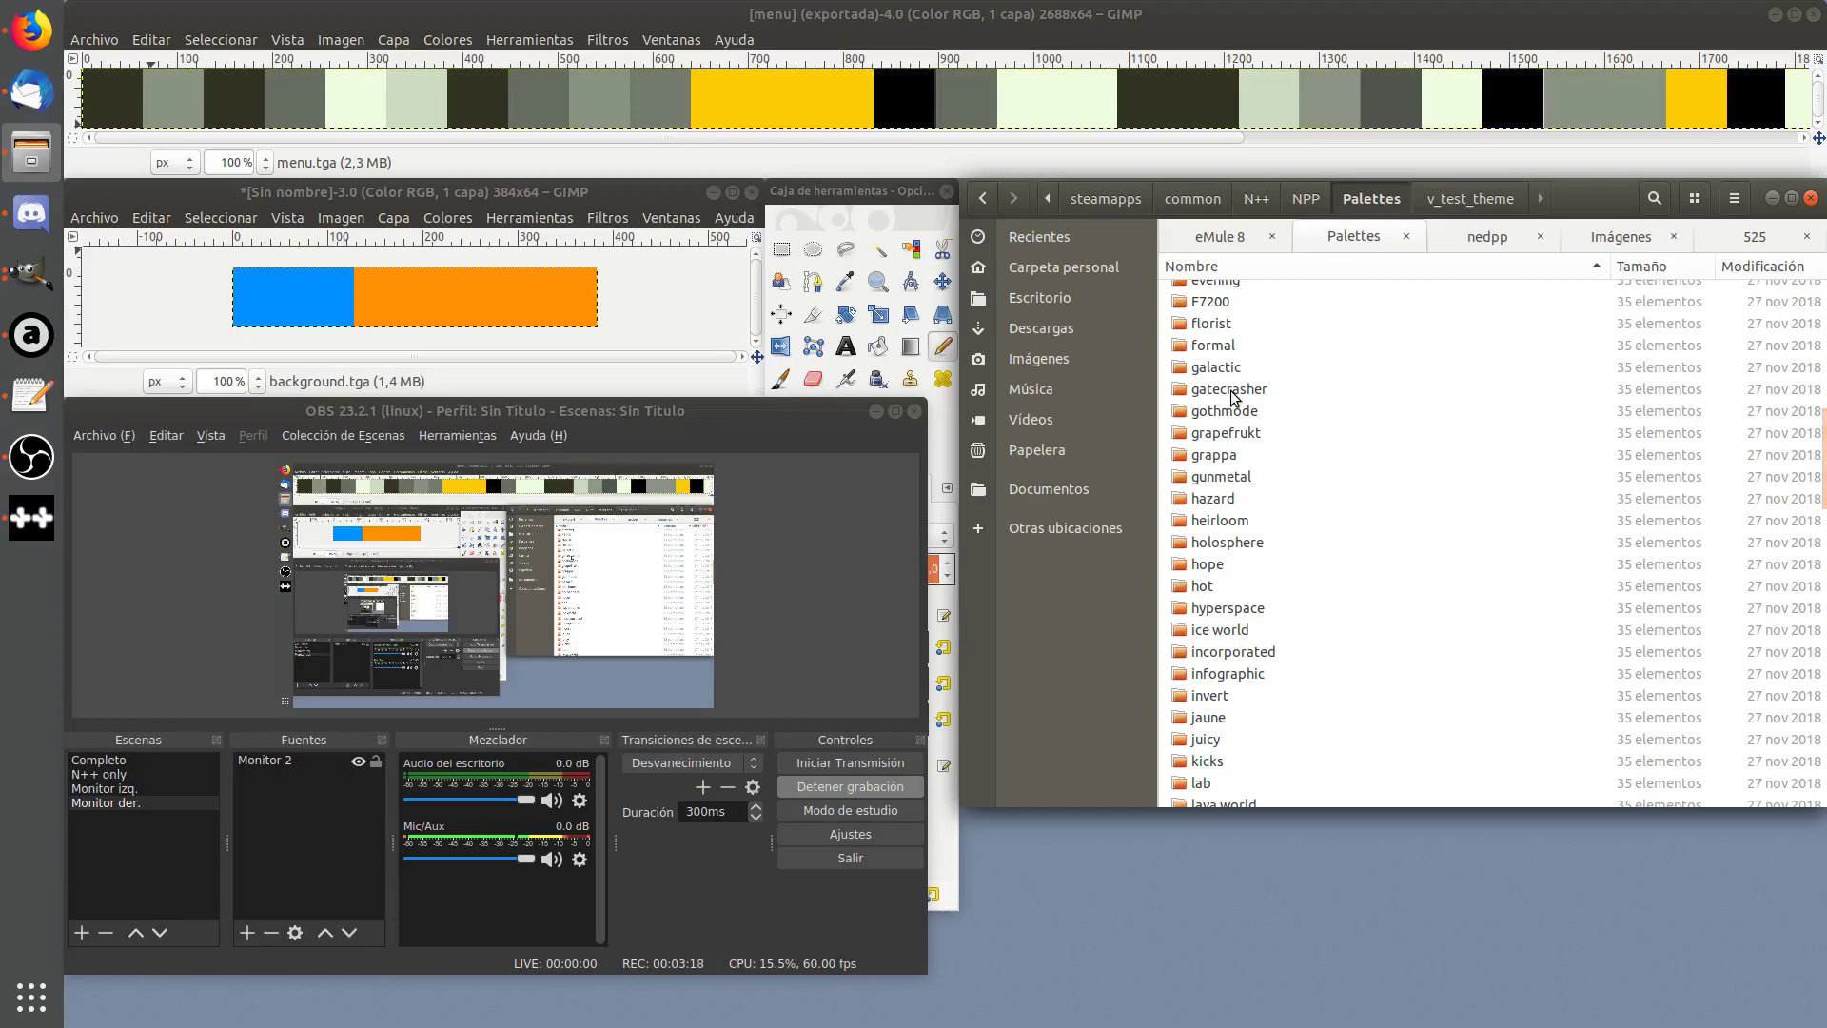
click(1231, 392)
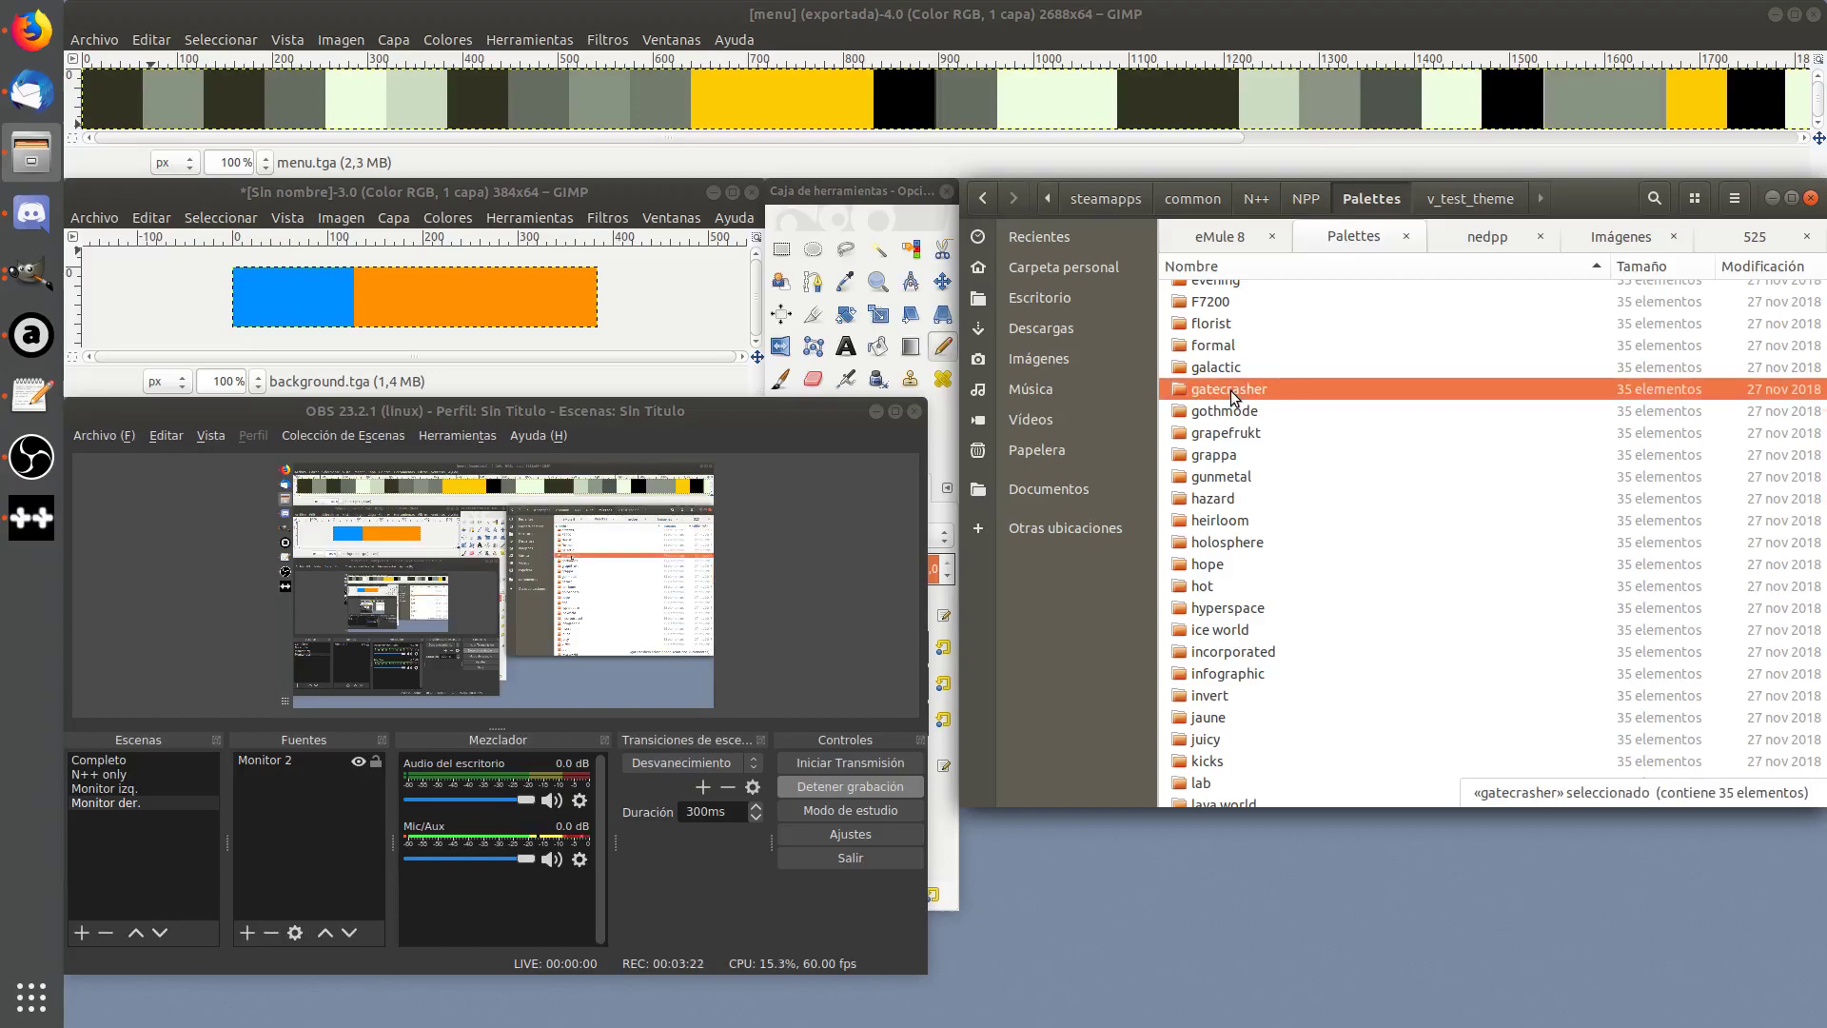
scroll(1230, 390, down, 6)
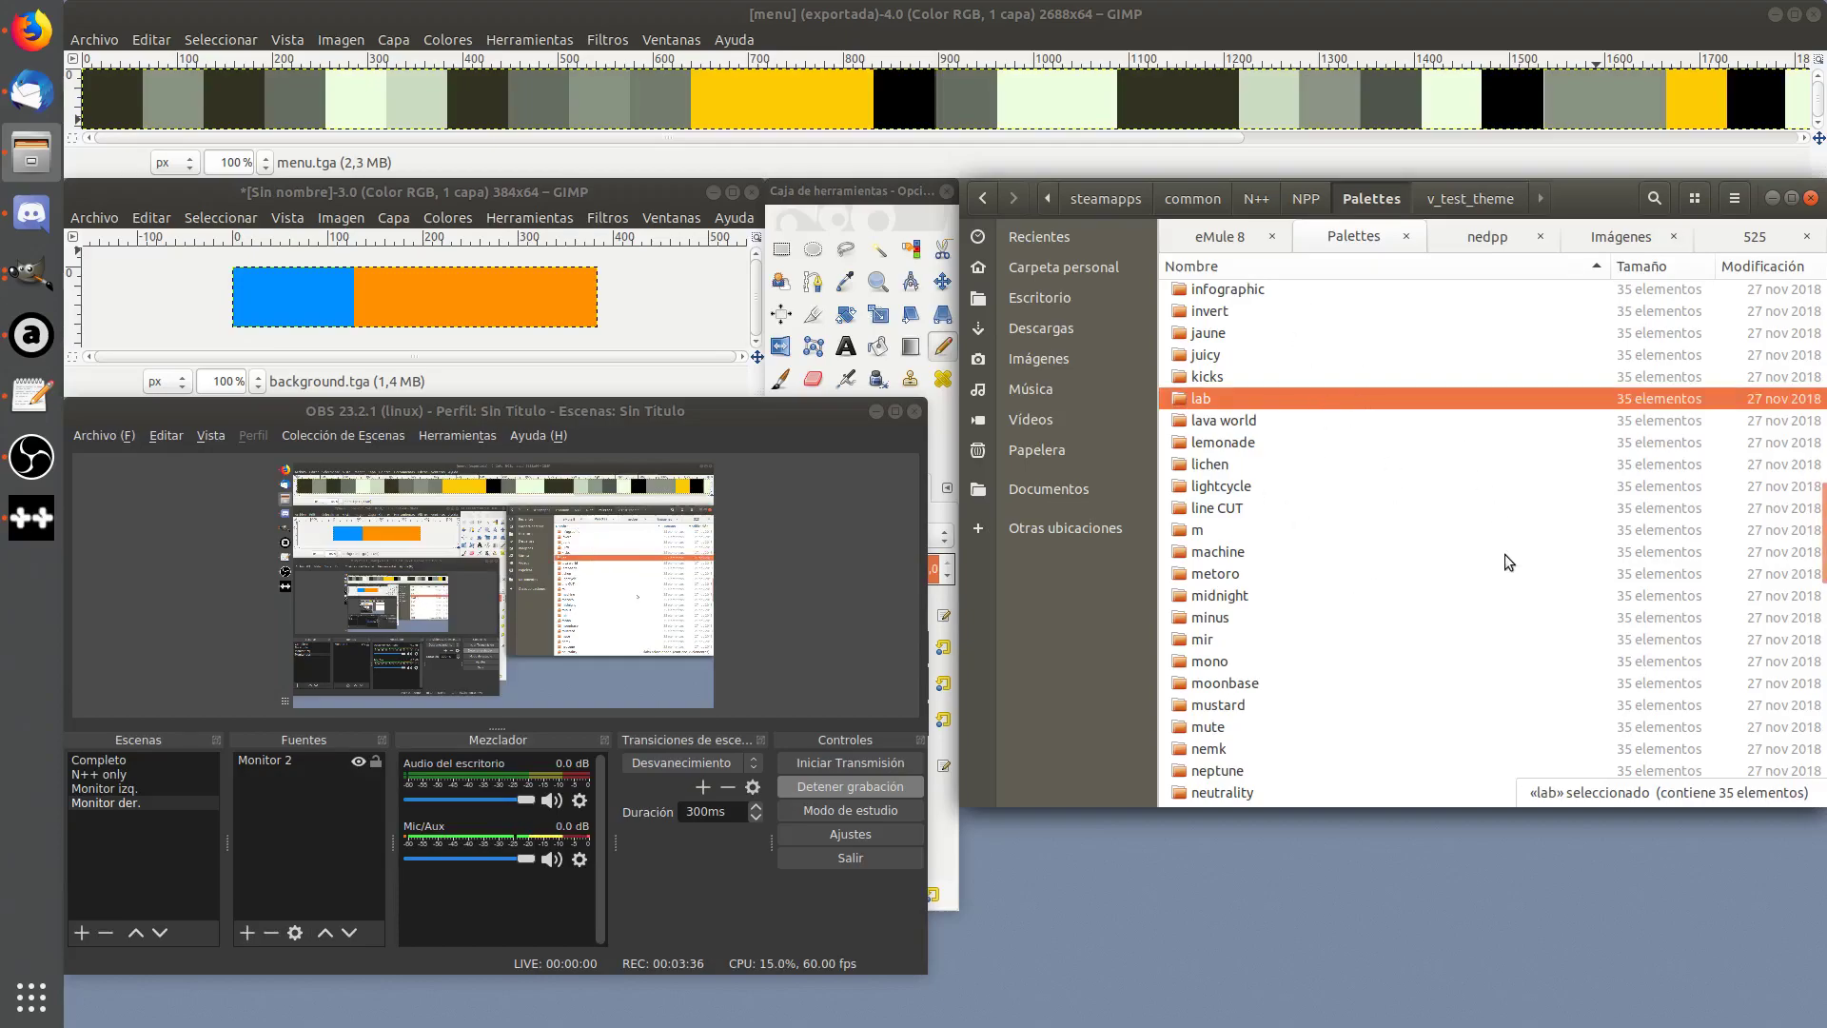
click(1333, 377)
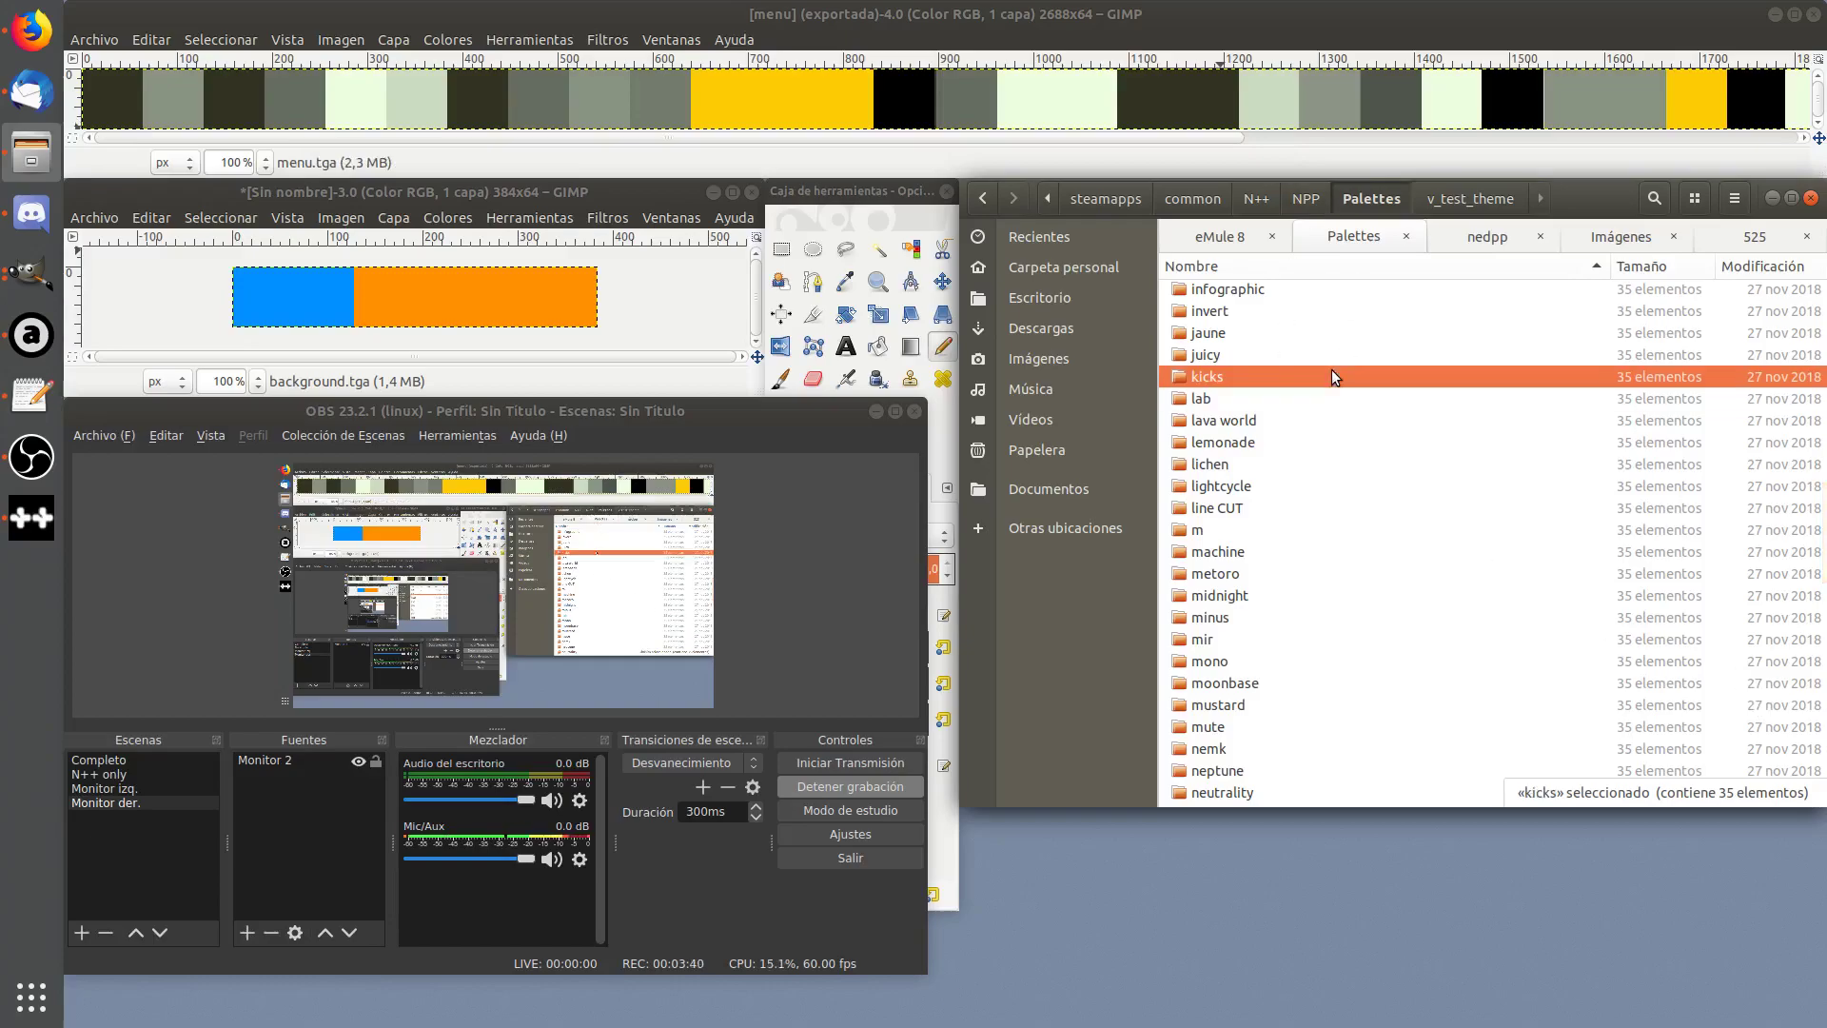
scroll(1324, 461, down, 10)
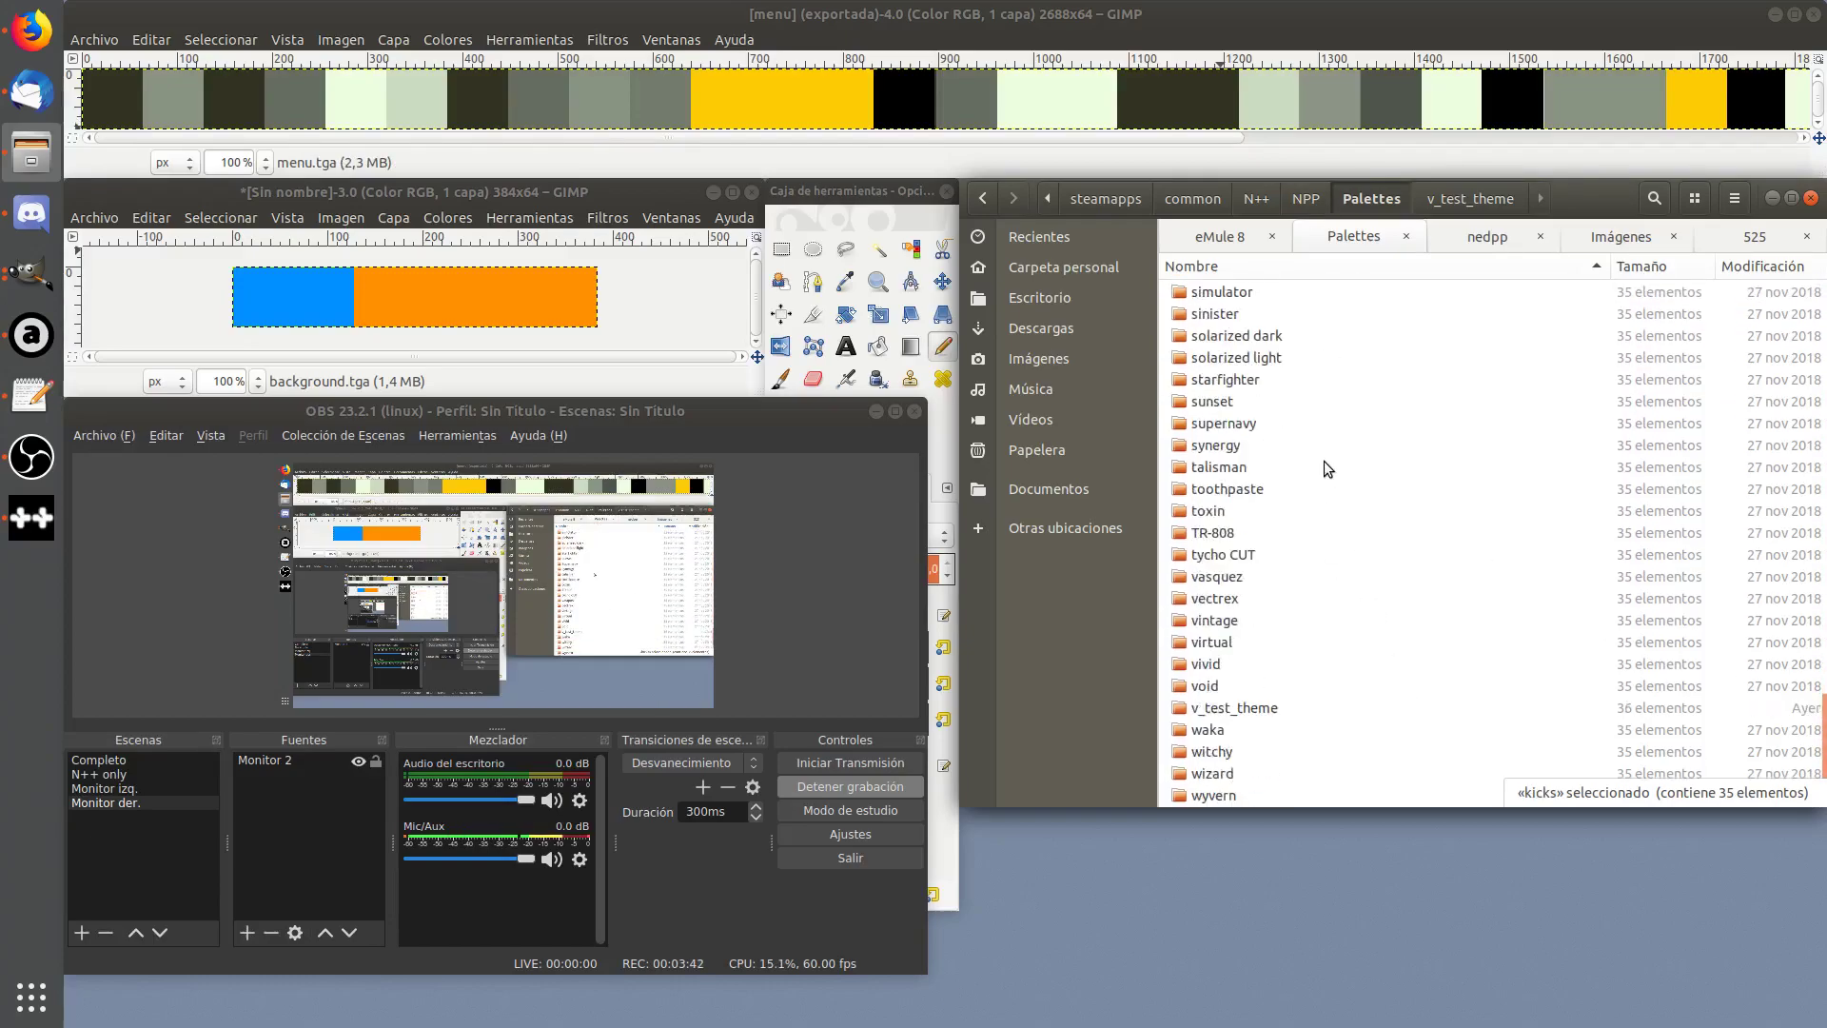
double_click(1214, 424)
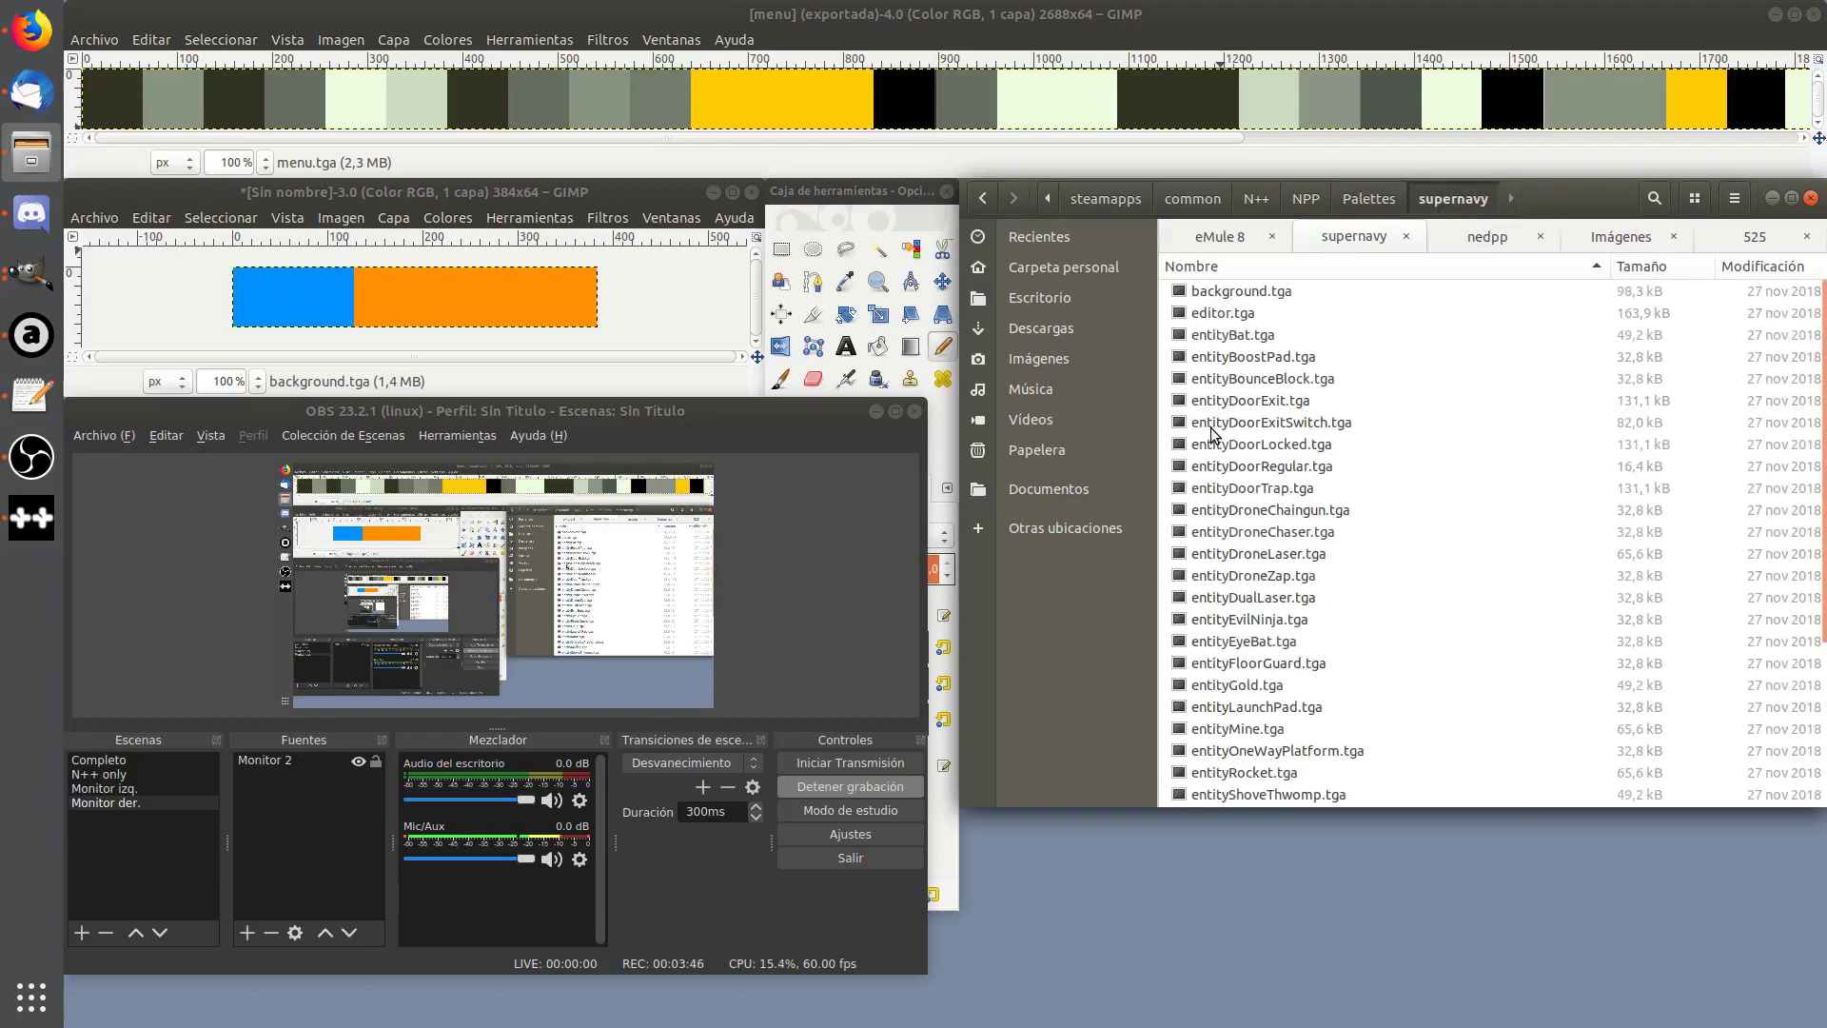
key(BackSpace)
Open the v_test_theme folder within Palettes
scroll(1213, 435, down, 5)
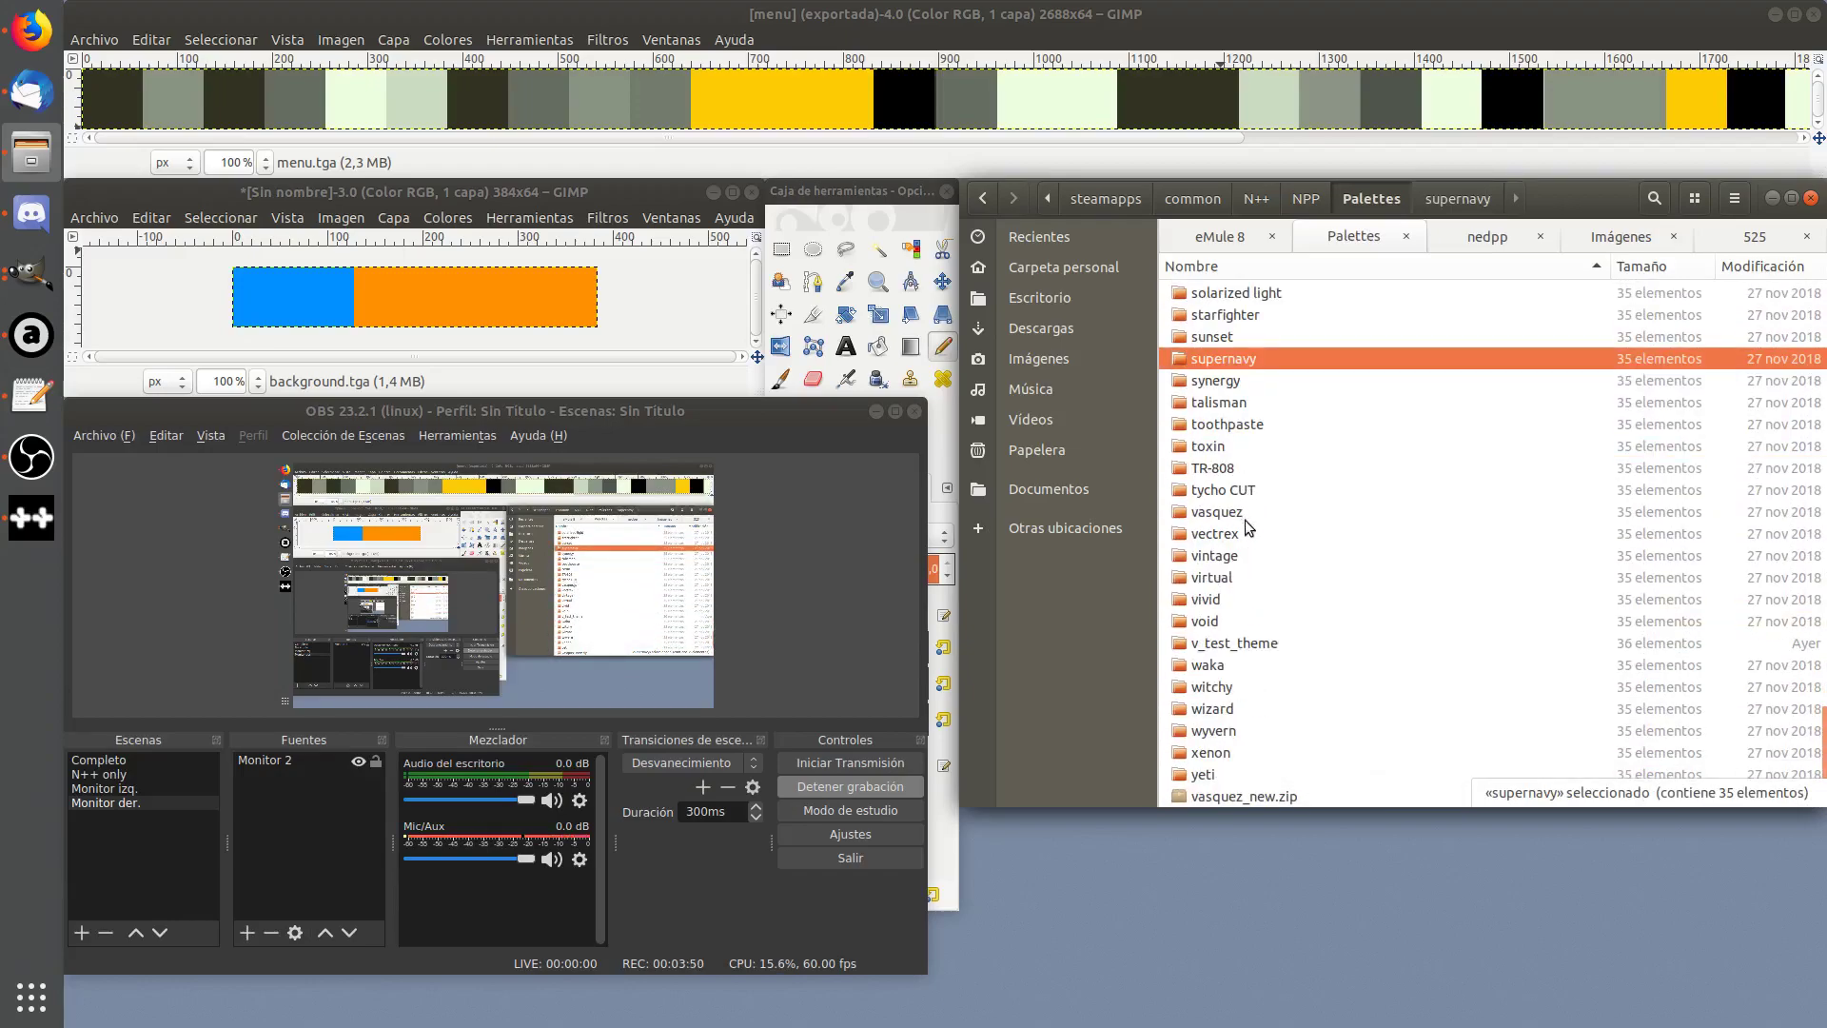
click(1235, 643)
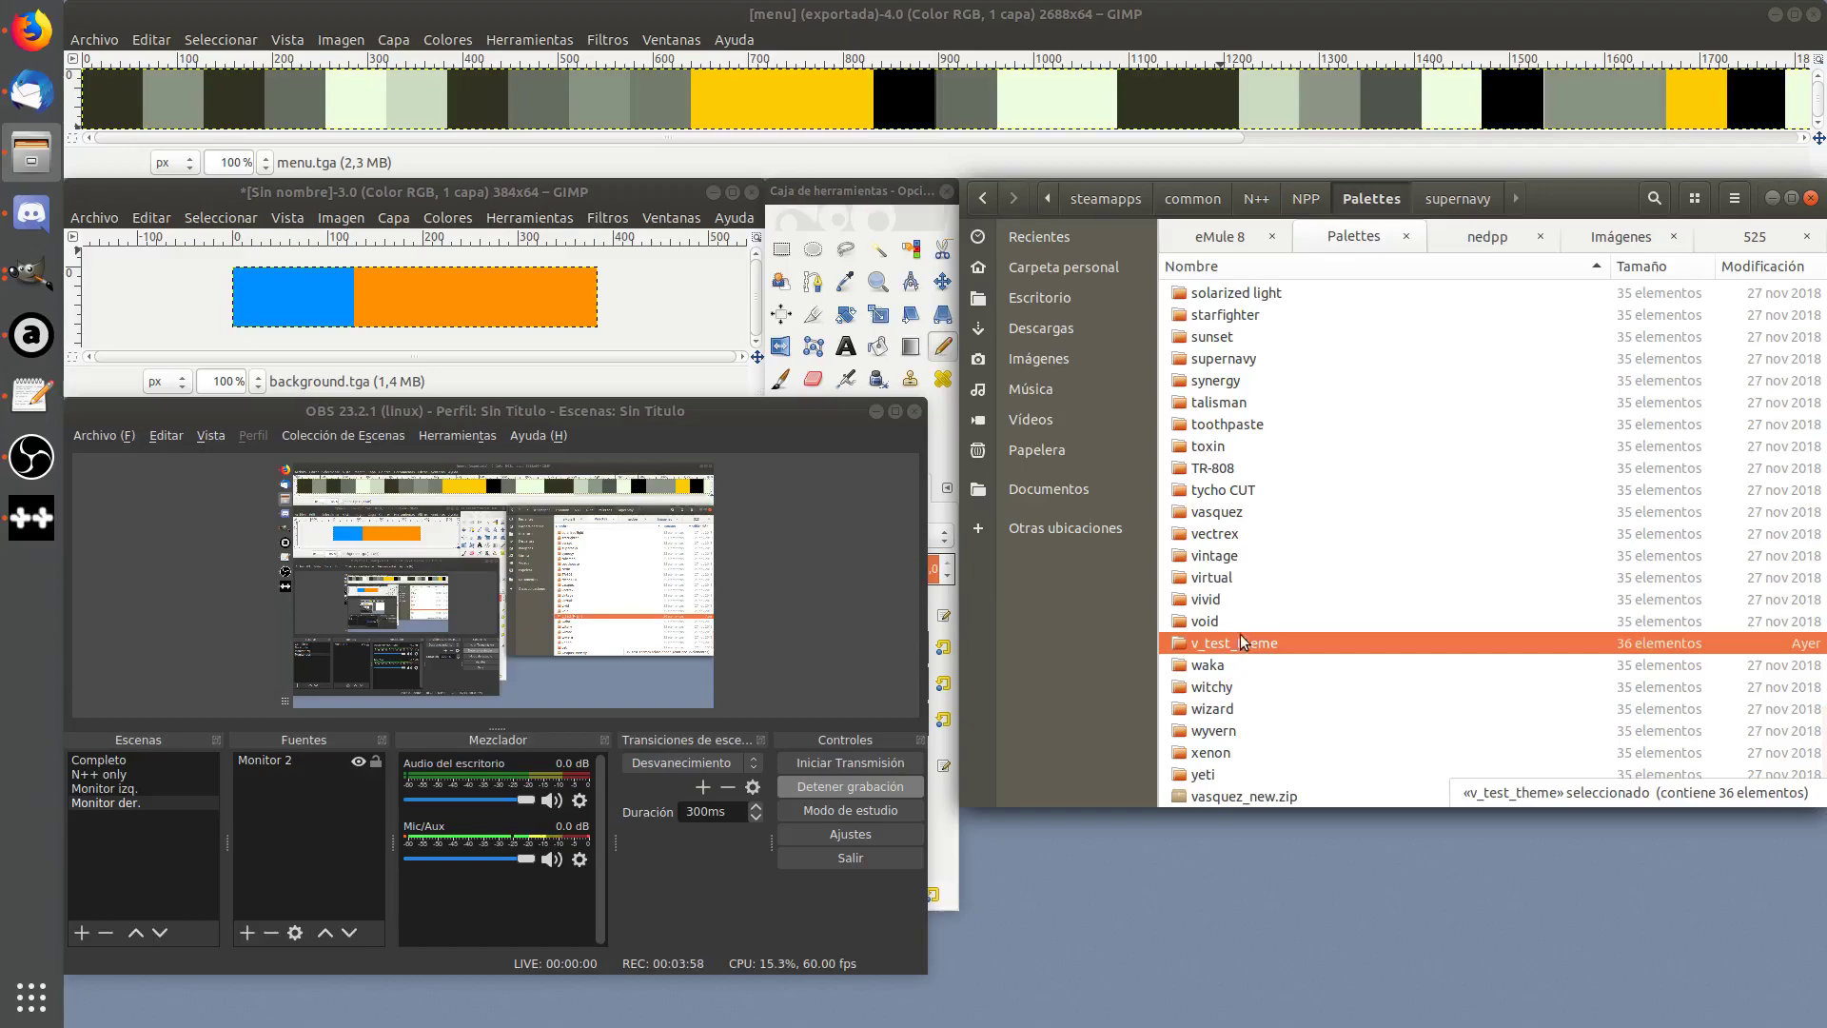
click(1228, 624)
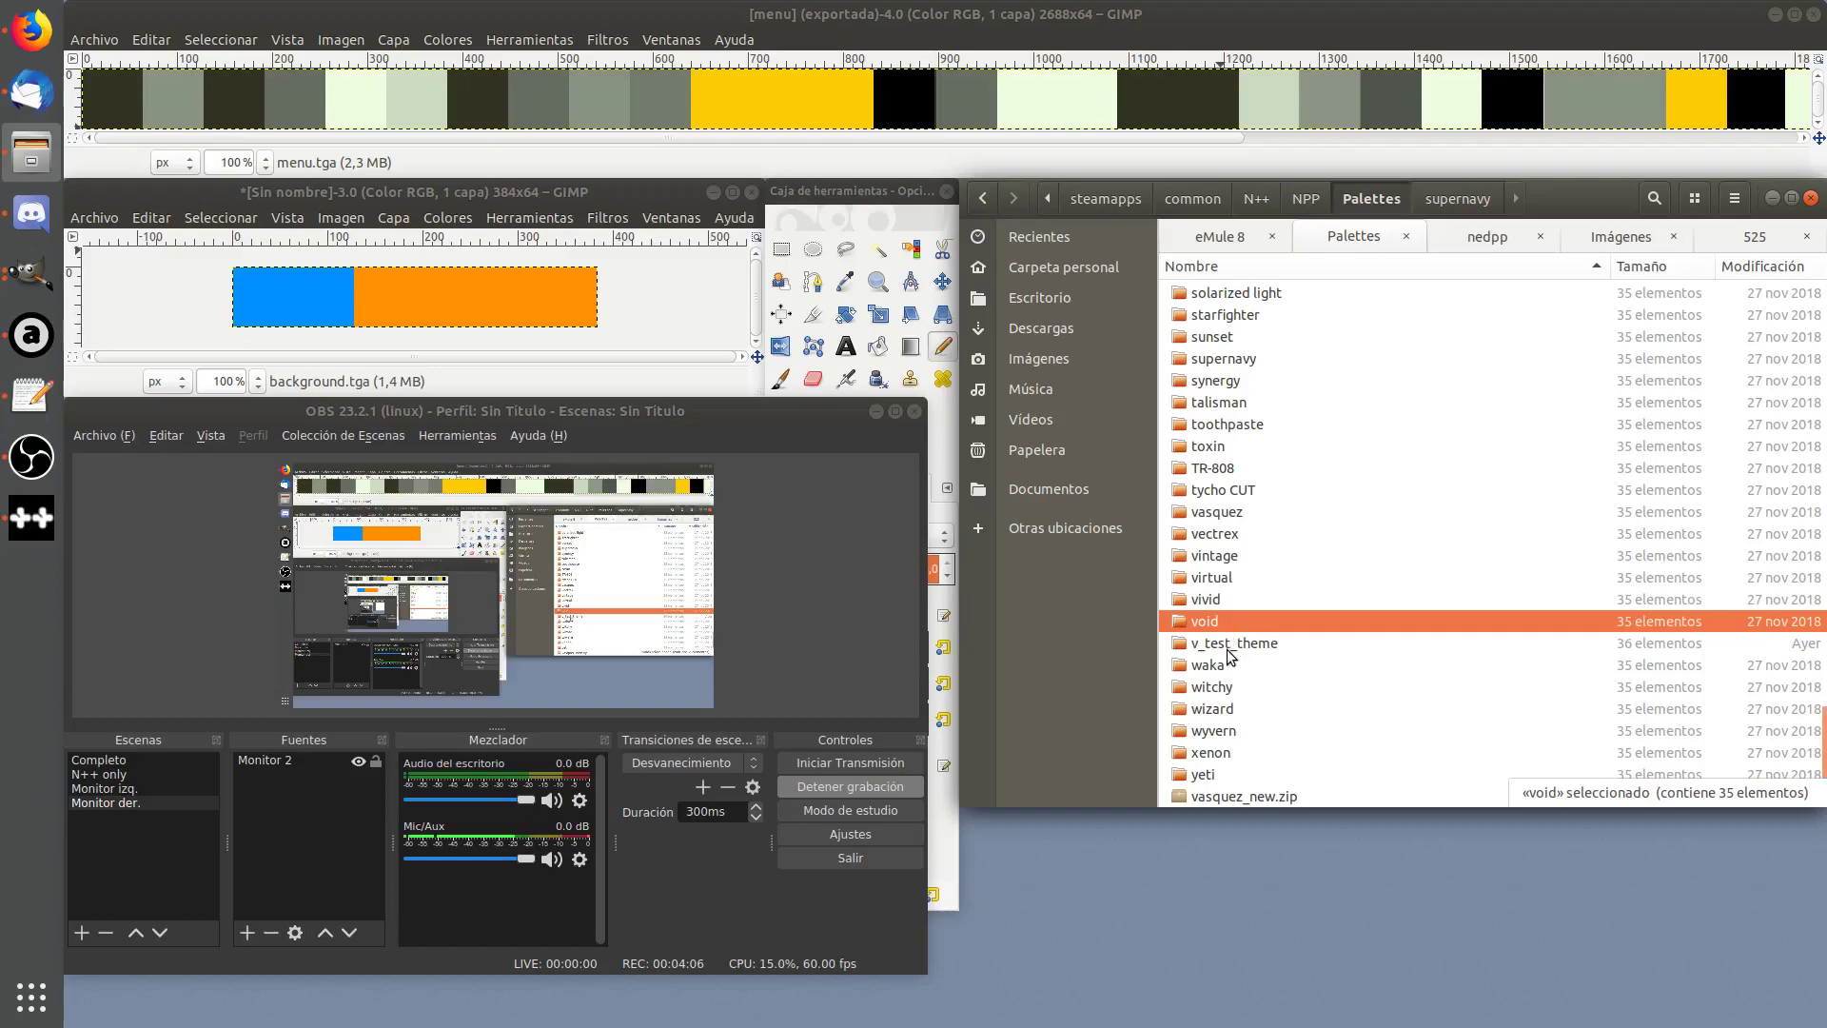
double_click(1227, 644)
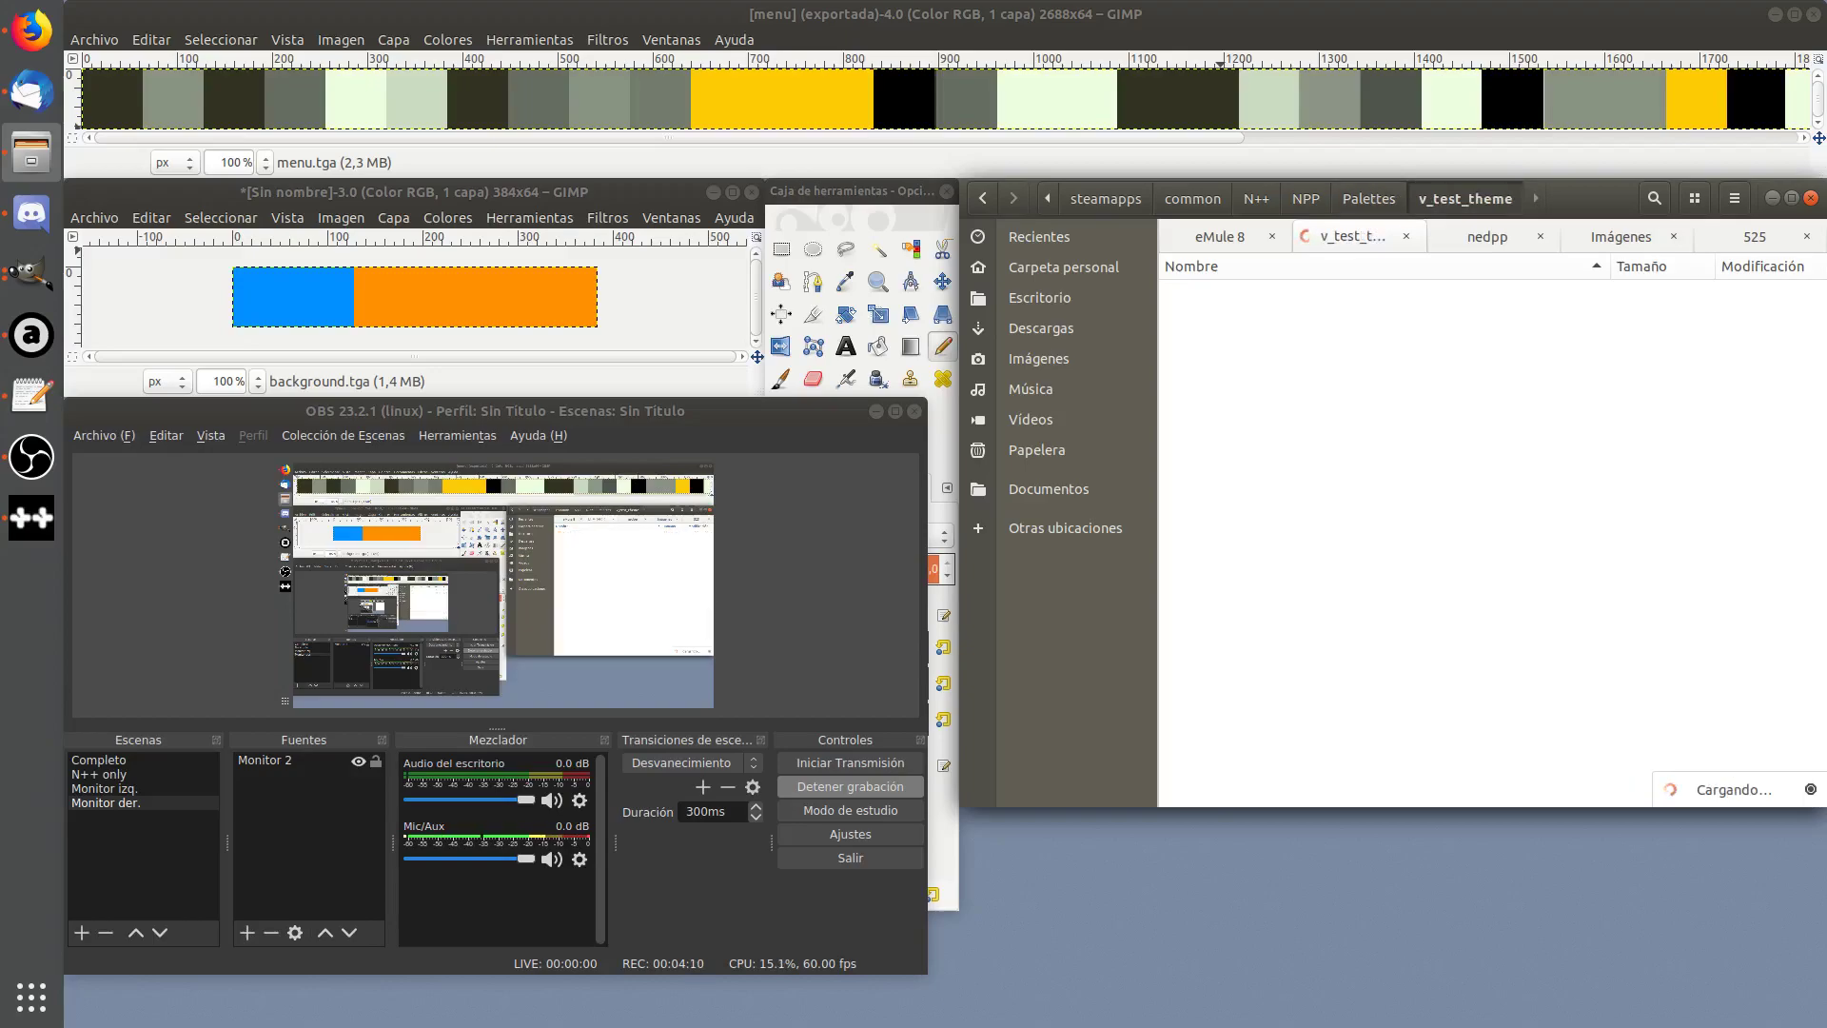
key(alt+Left)
key(alt+Right)
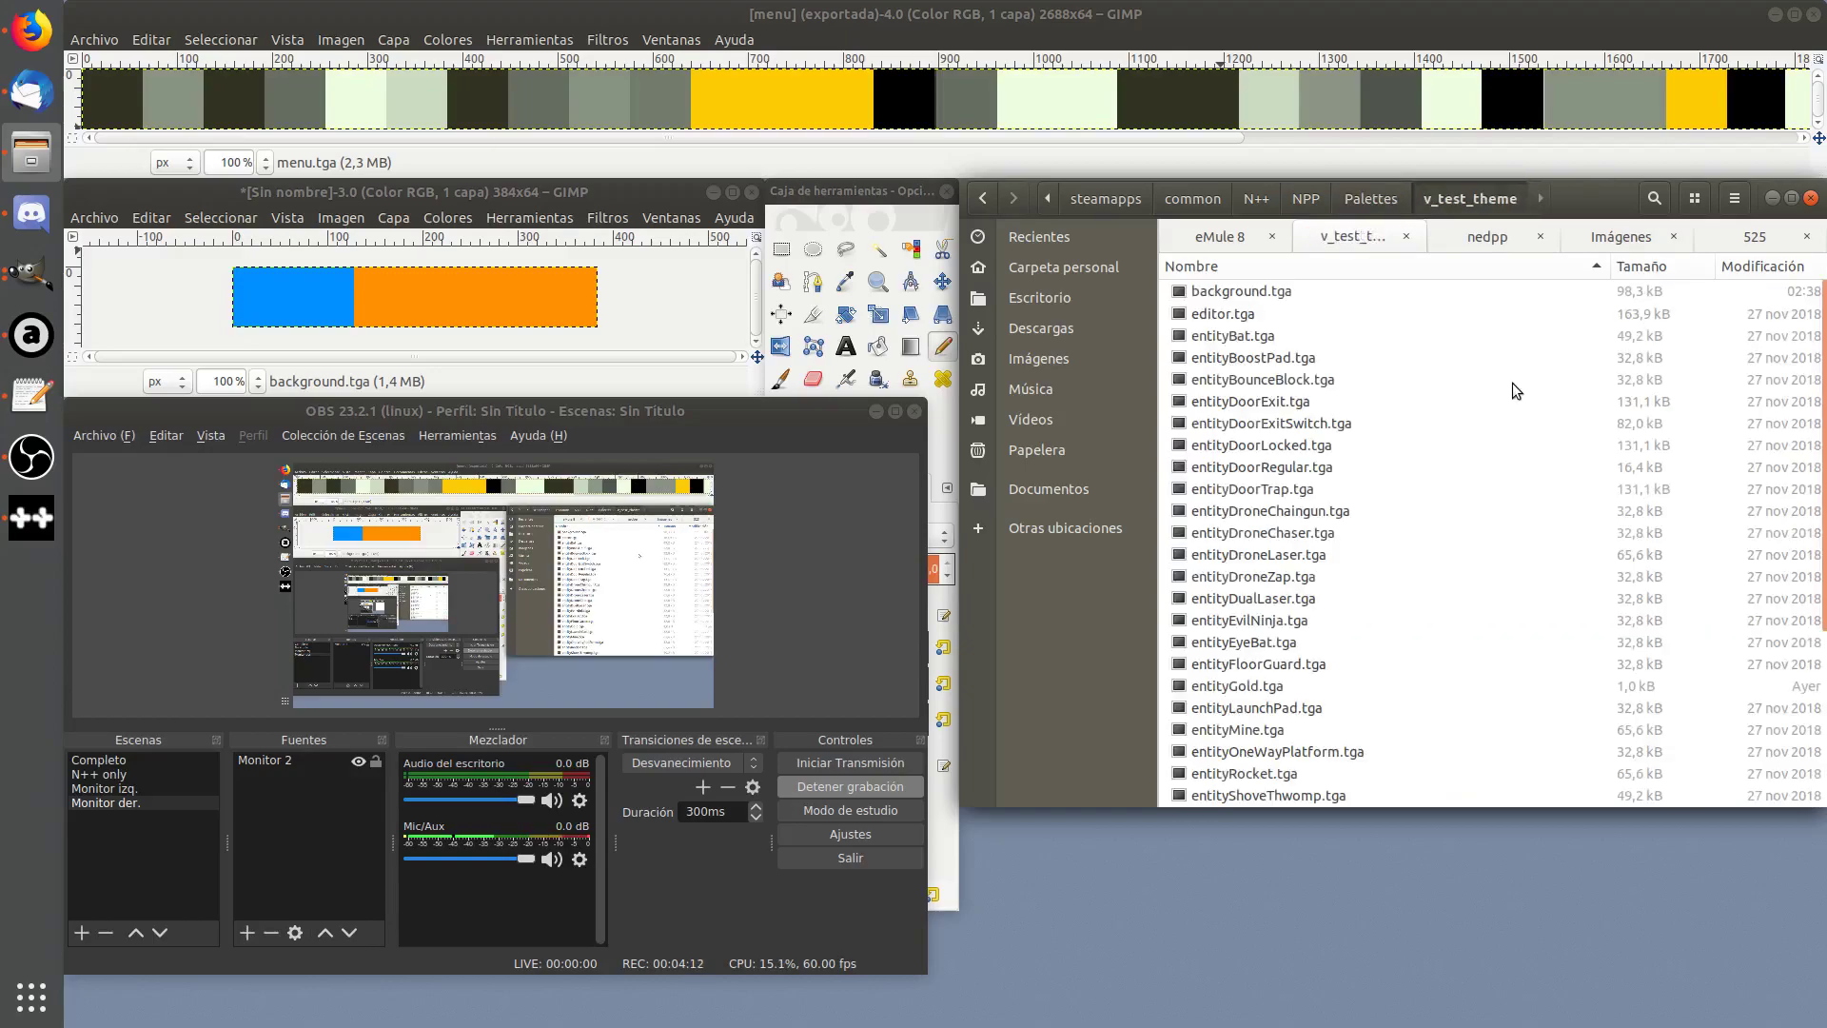
Look through the theme's .tga files, preview the colours in entityBat.tga, and close the preview
scroll(1351, 647, down, 4)
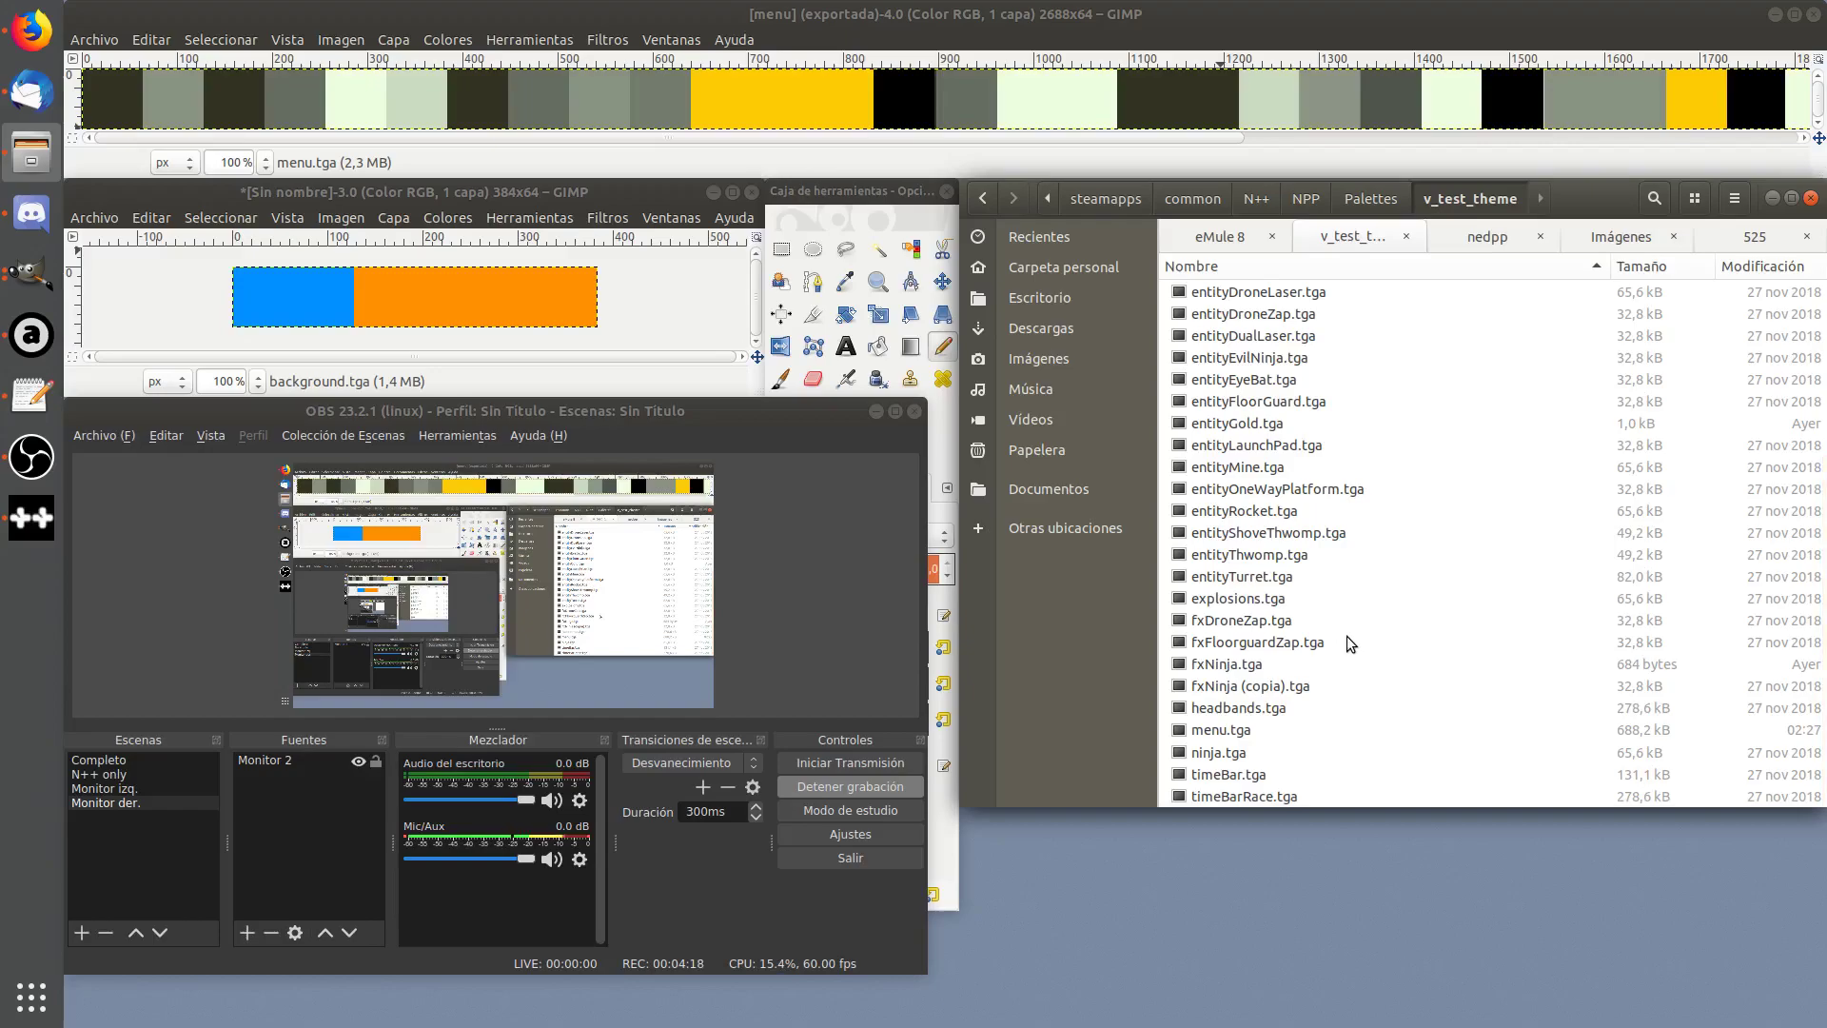
scroll(1554, 790, up, 4)
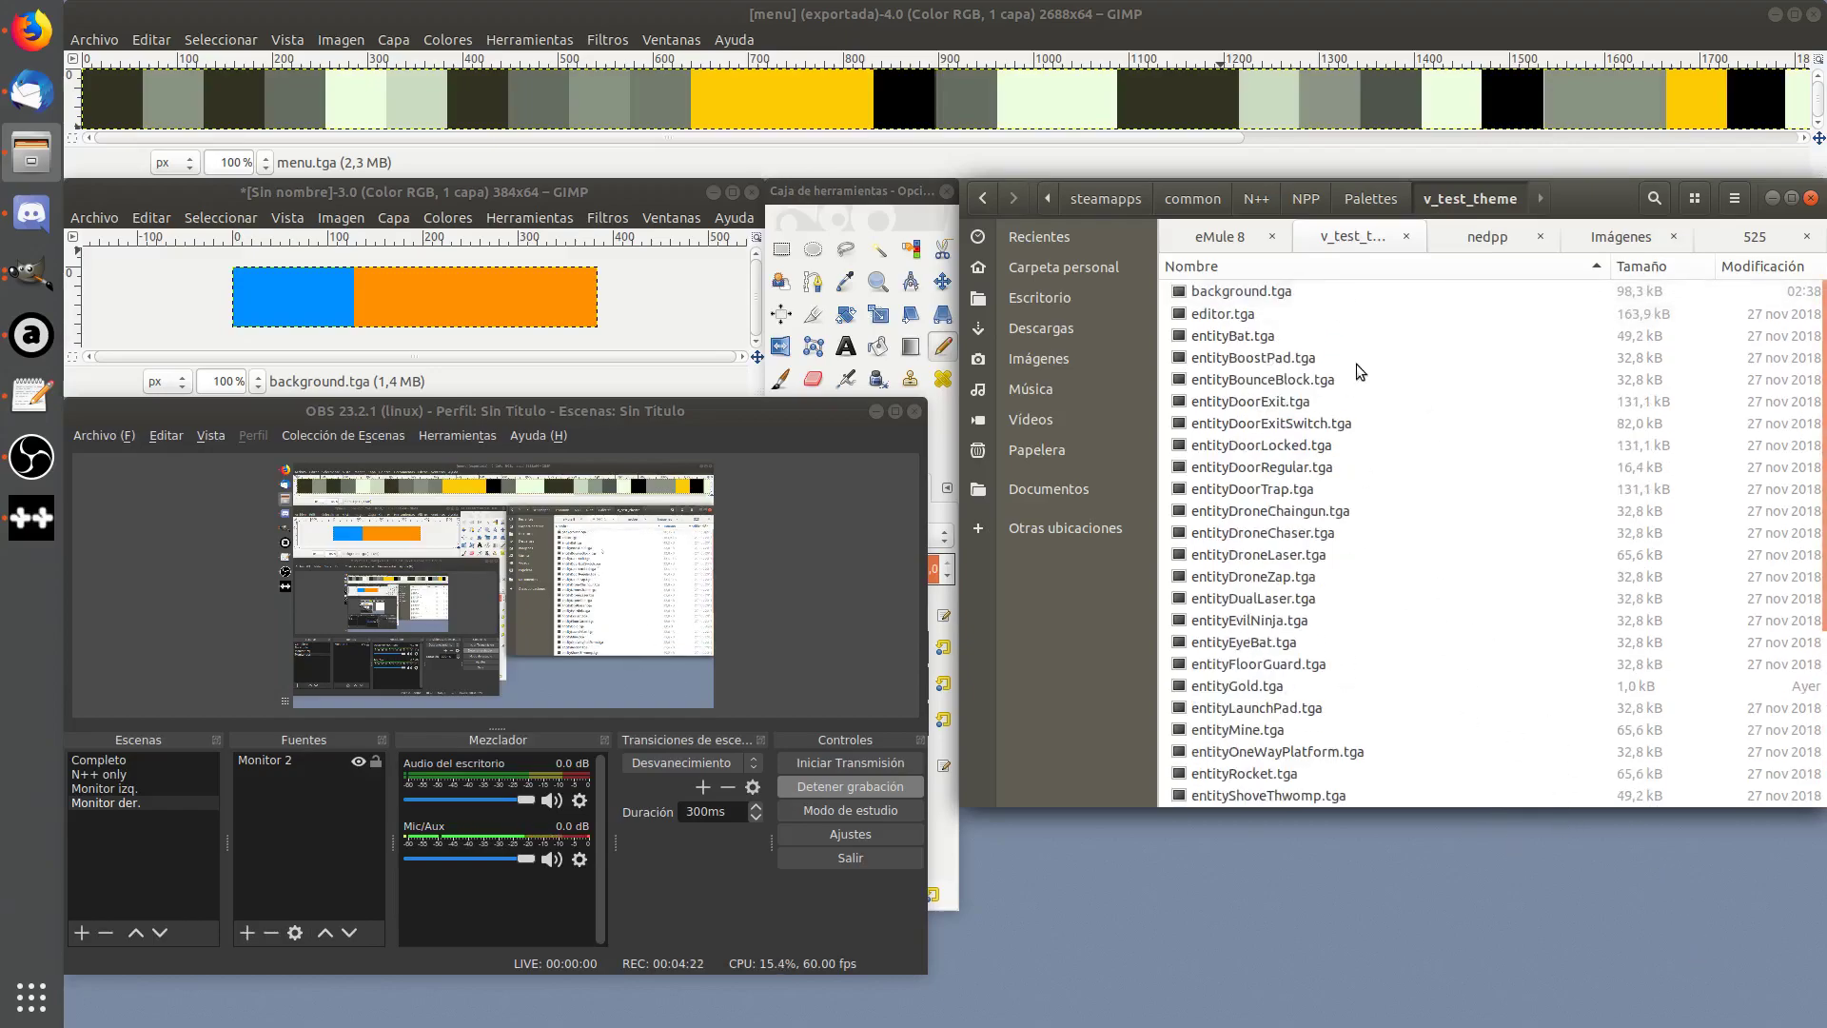
click(1233, 328)
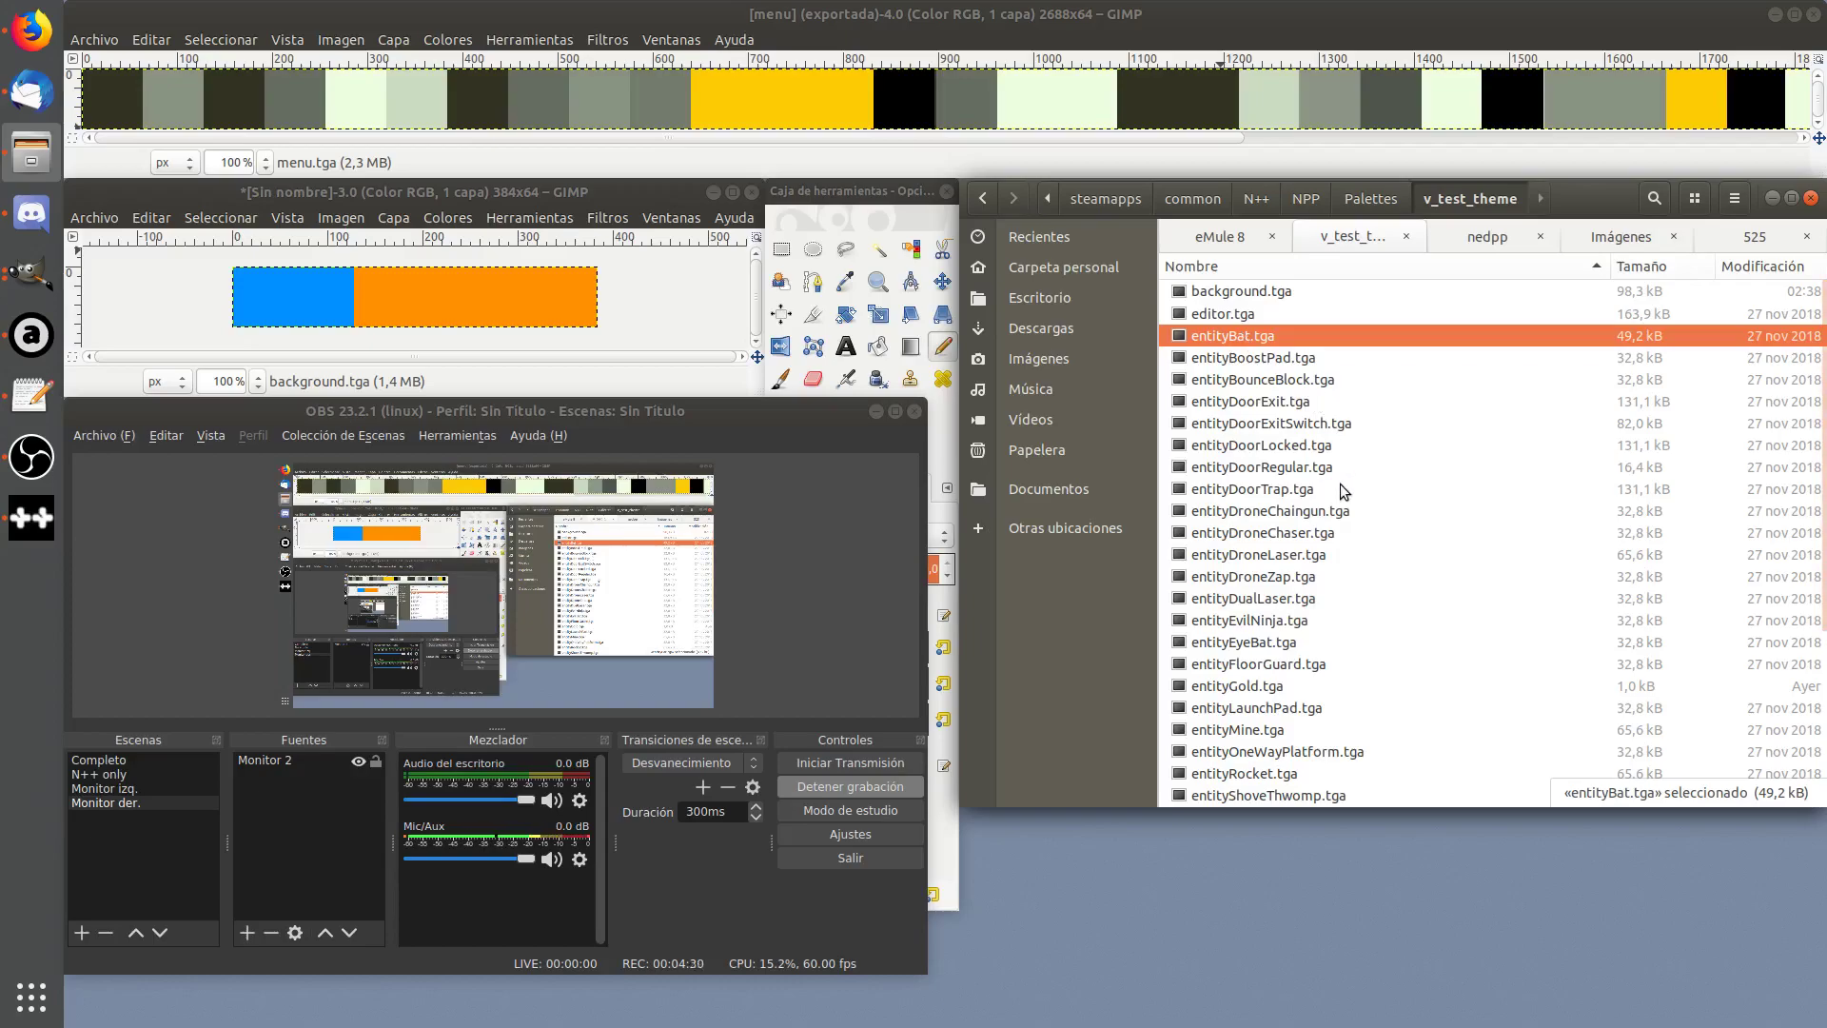
double_click(1233, 340)
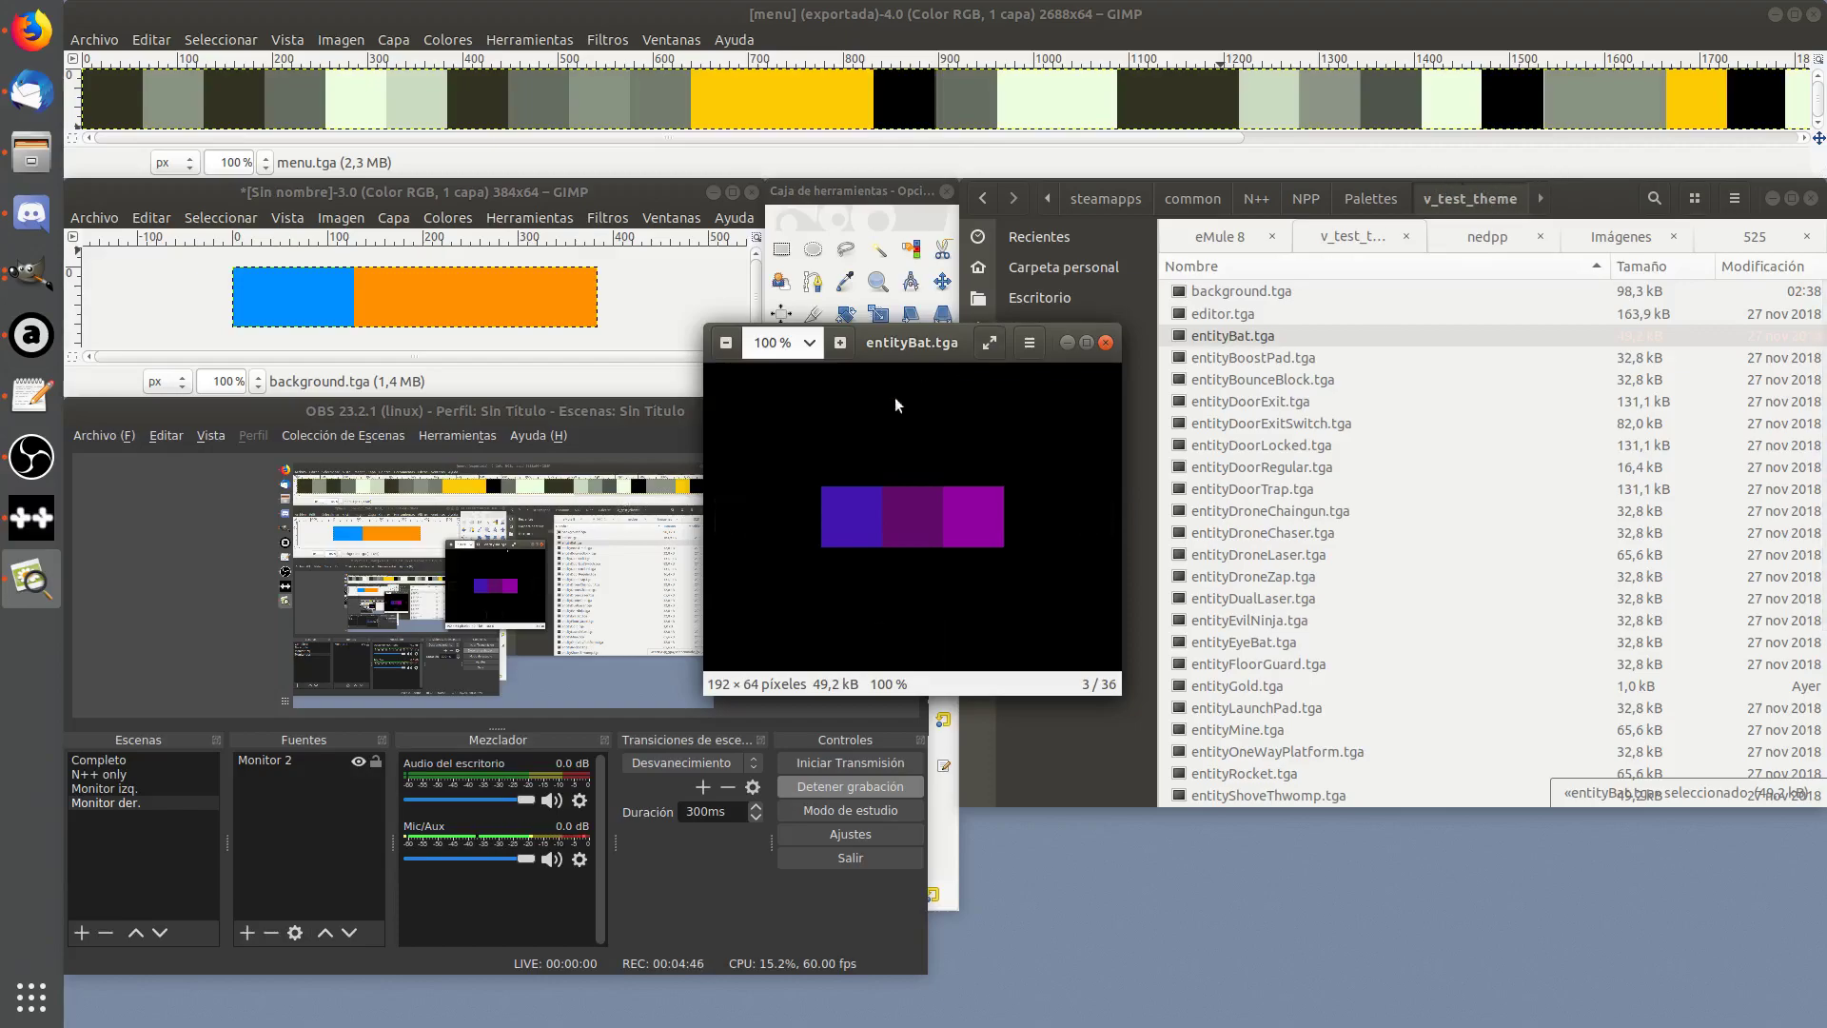
drag(923, 342, 990, 344)
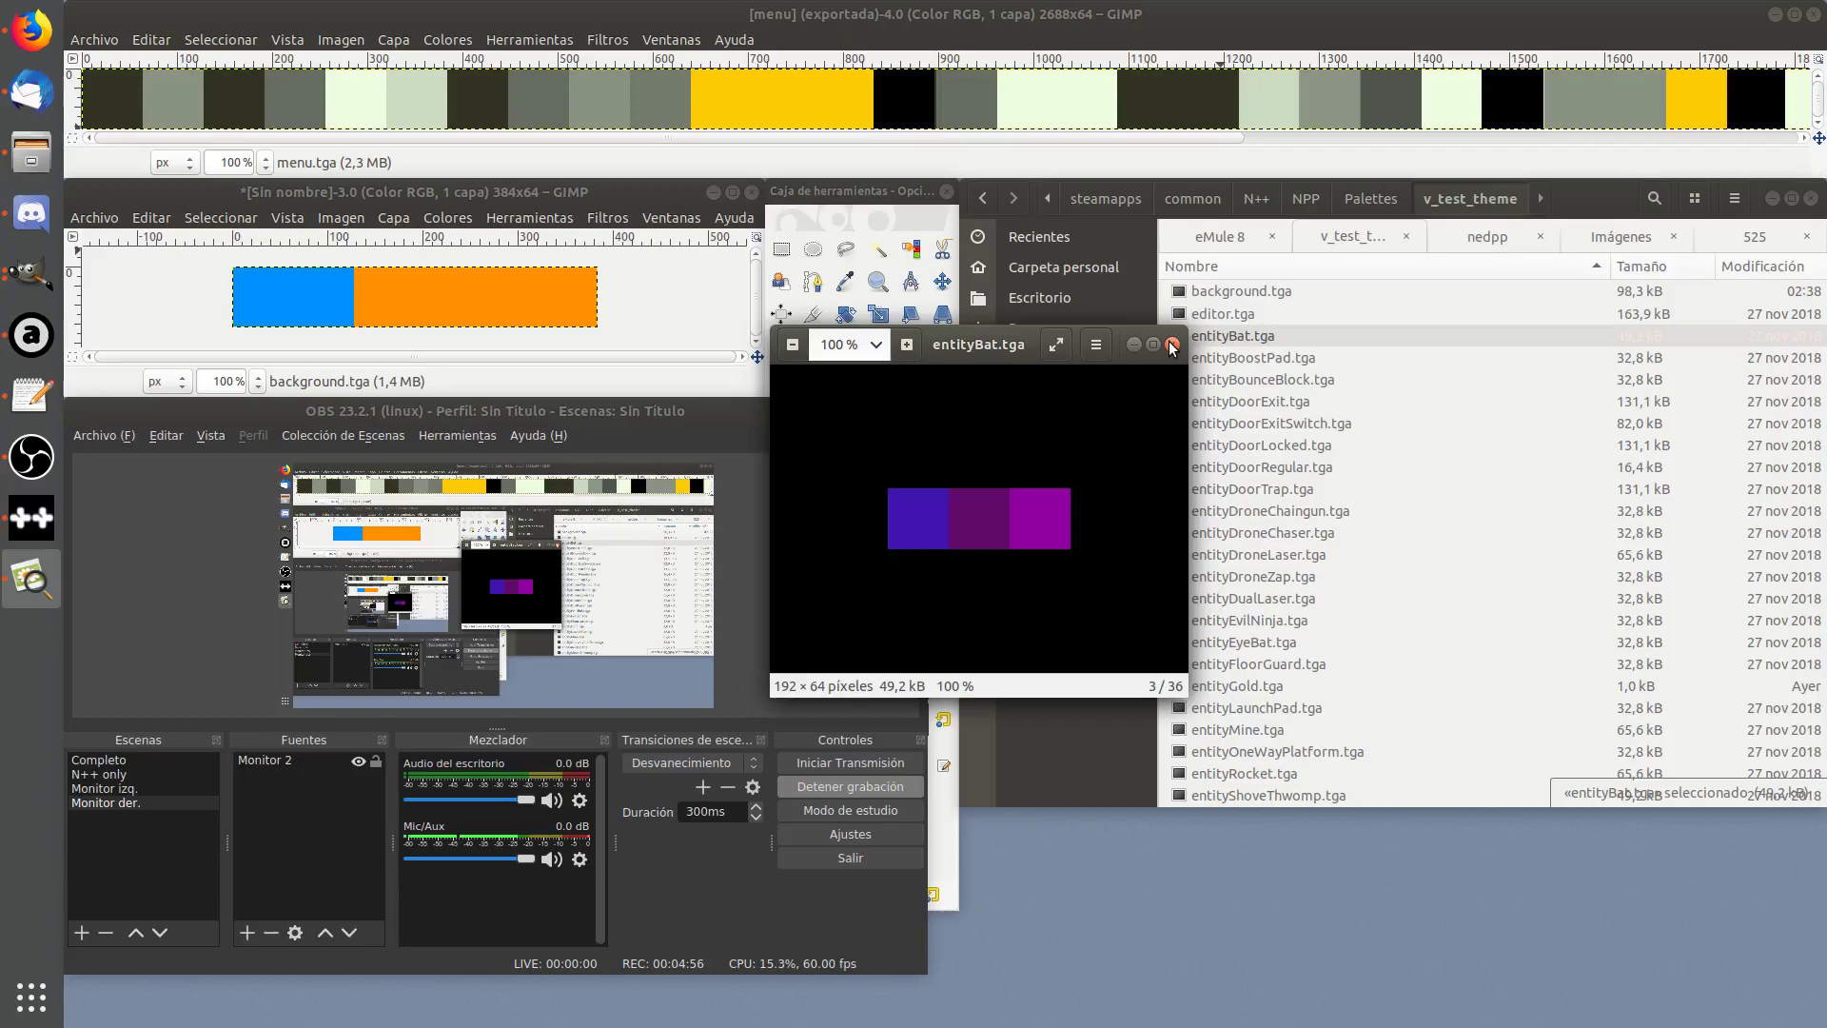
click(1172, 345)
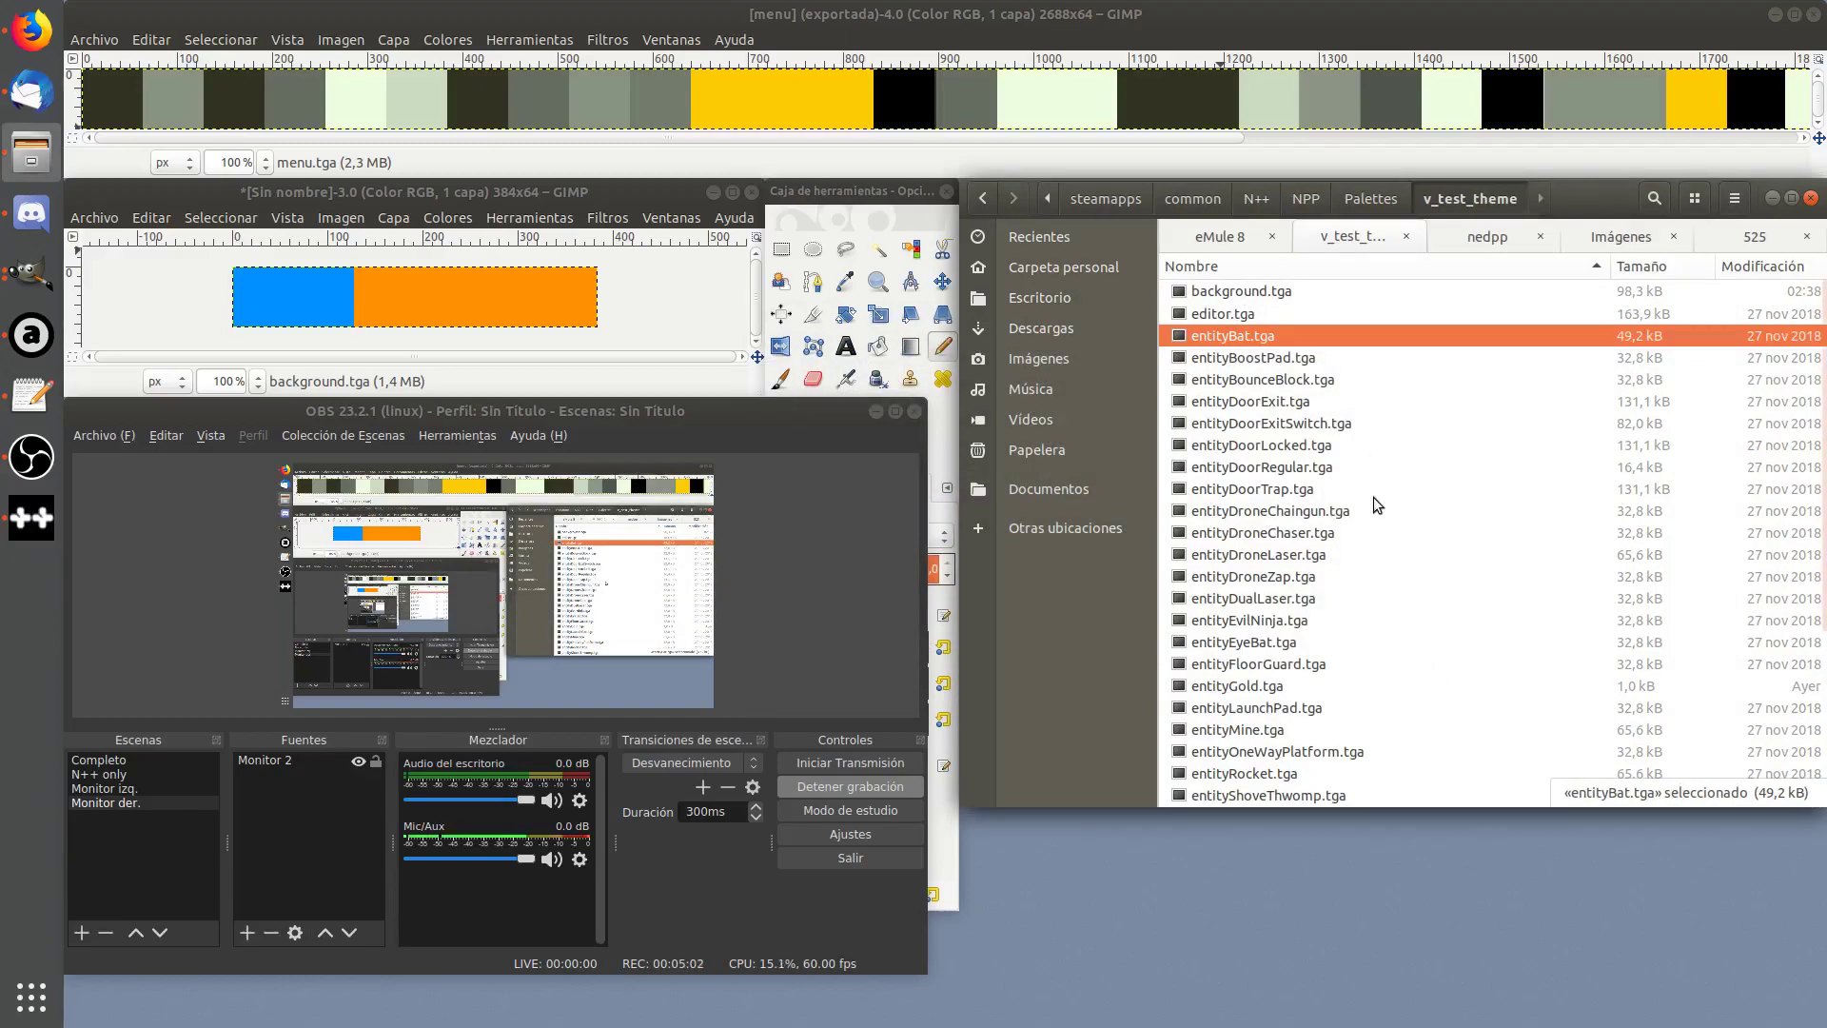
Preview the colour blocks in entityBat.tga again, close the preview, and select entityBounceBlock.tga
double_click(1203, 337)
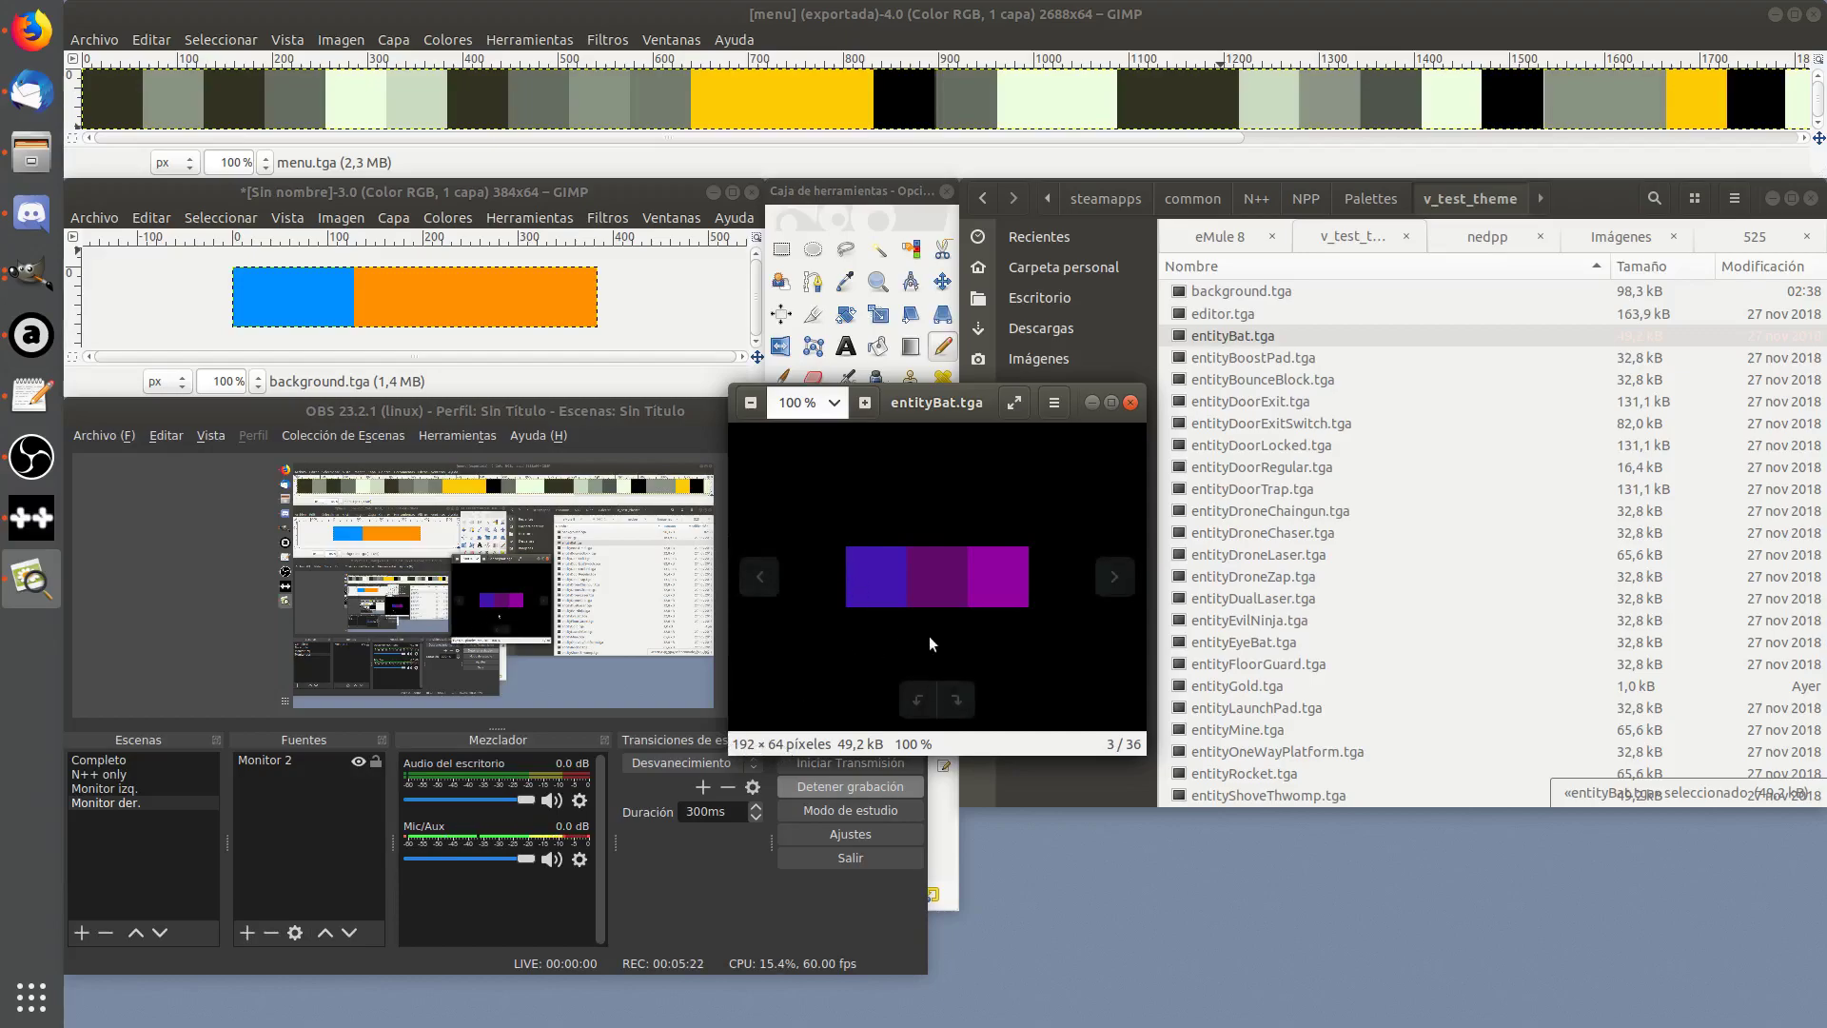
click(1130, 405)
click(1237, 385)
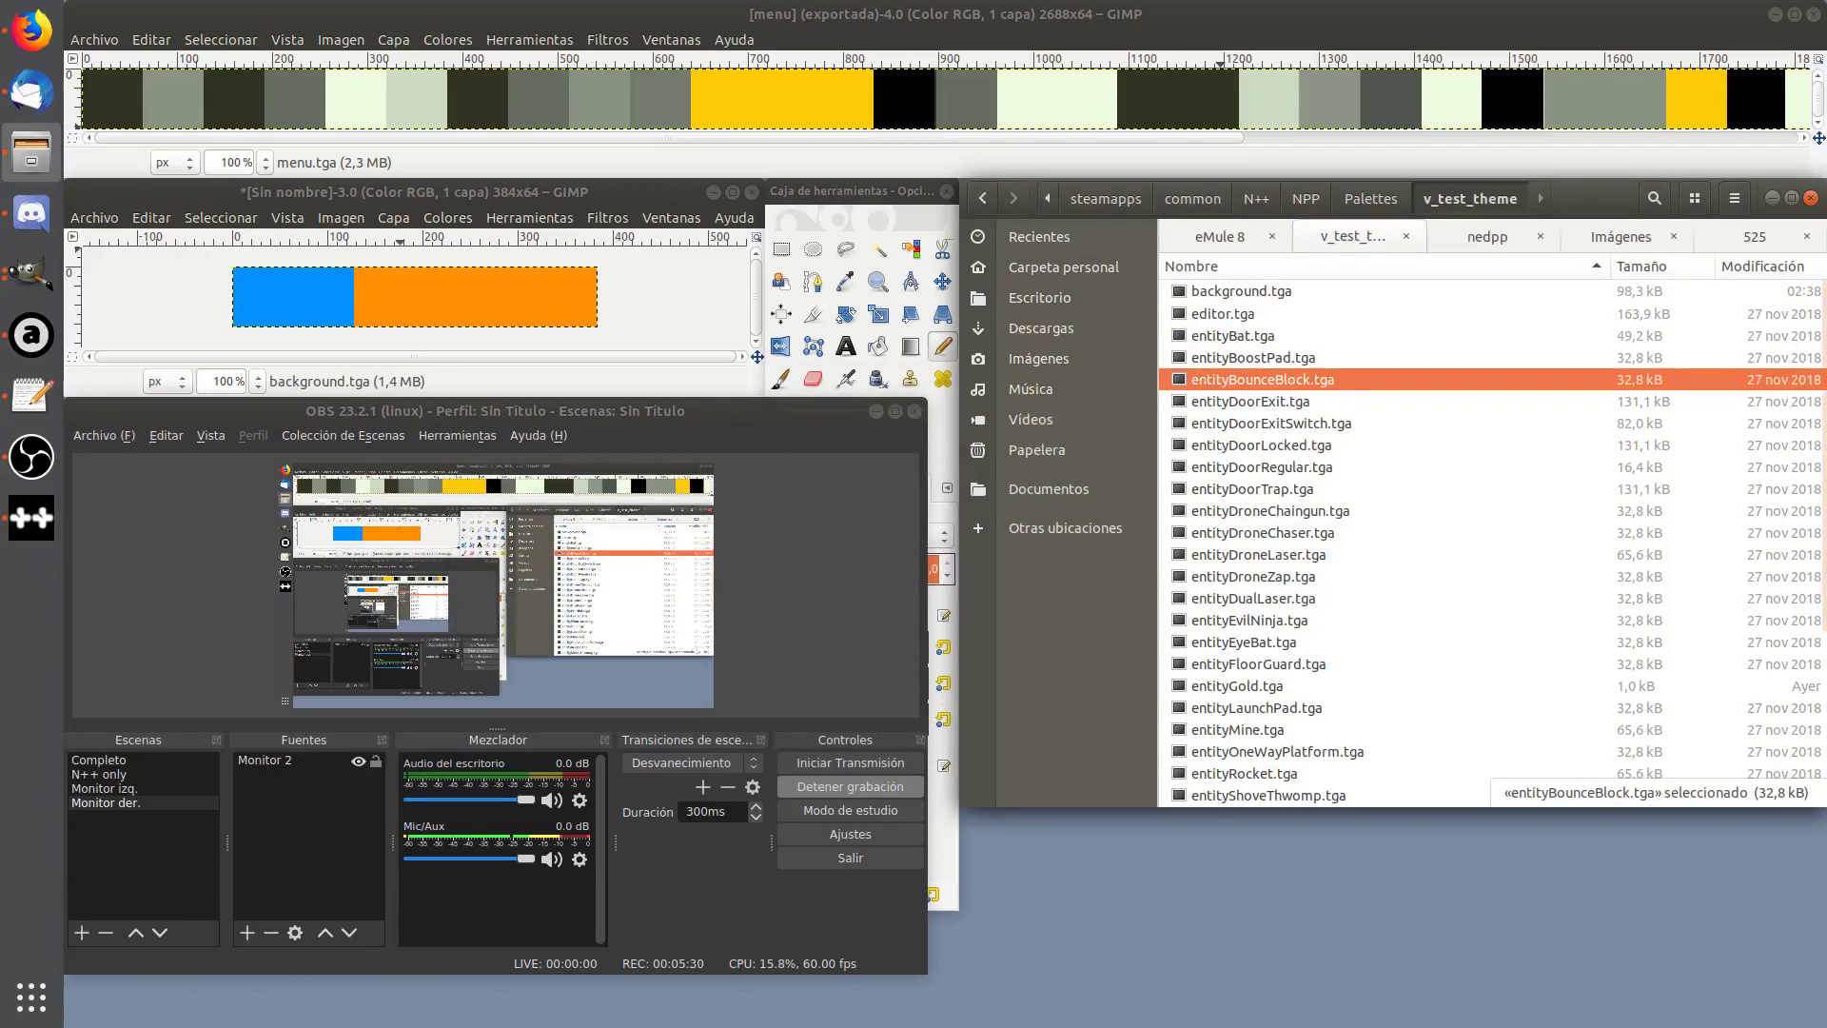
Switch to the text editor and read through the colour descriptions in themeColors.txt, back up to the menu.tga section
key(alt+Tab)
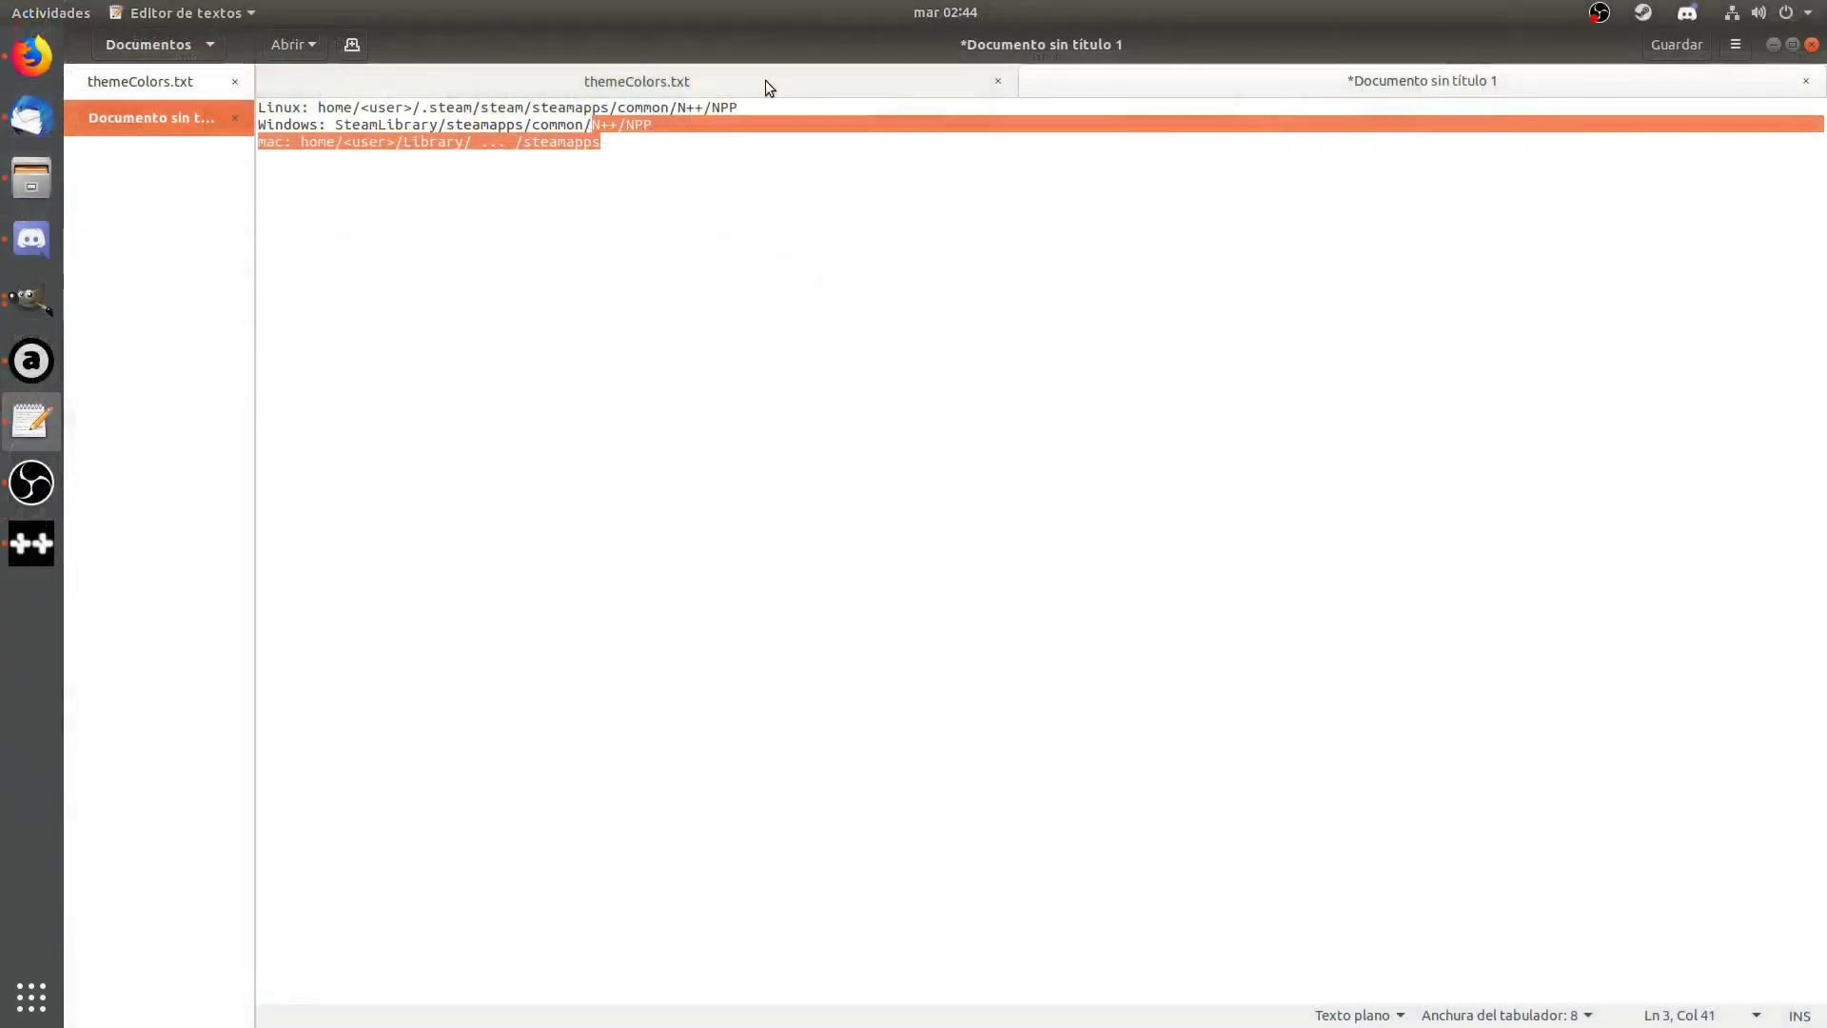
click(762, 78)
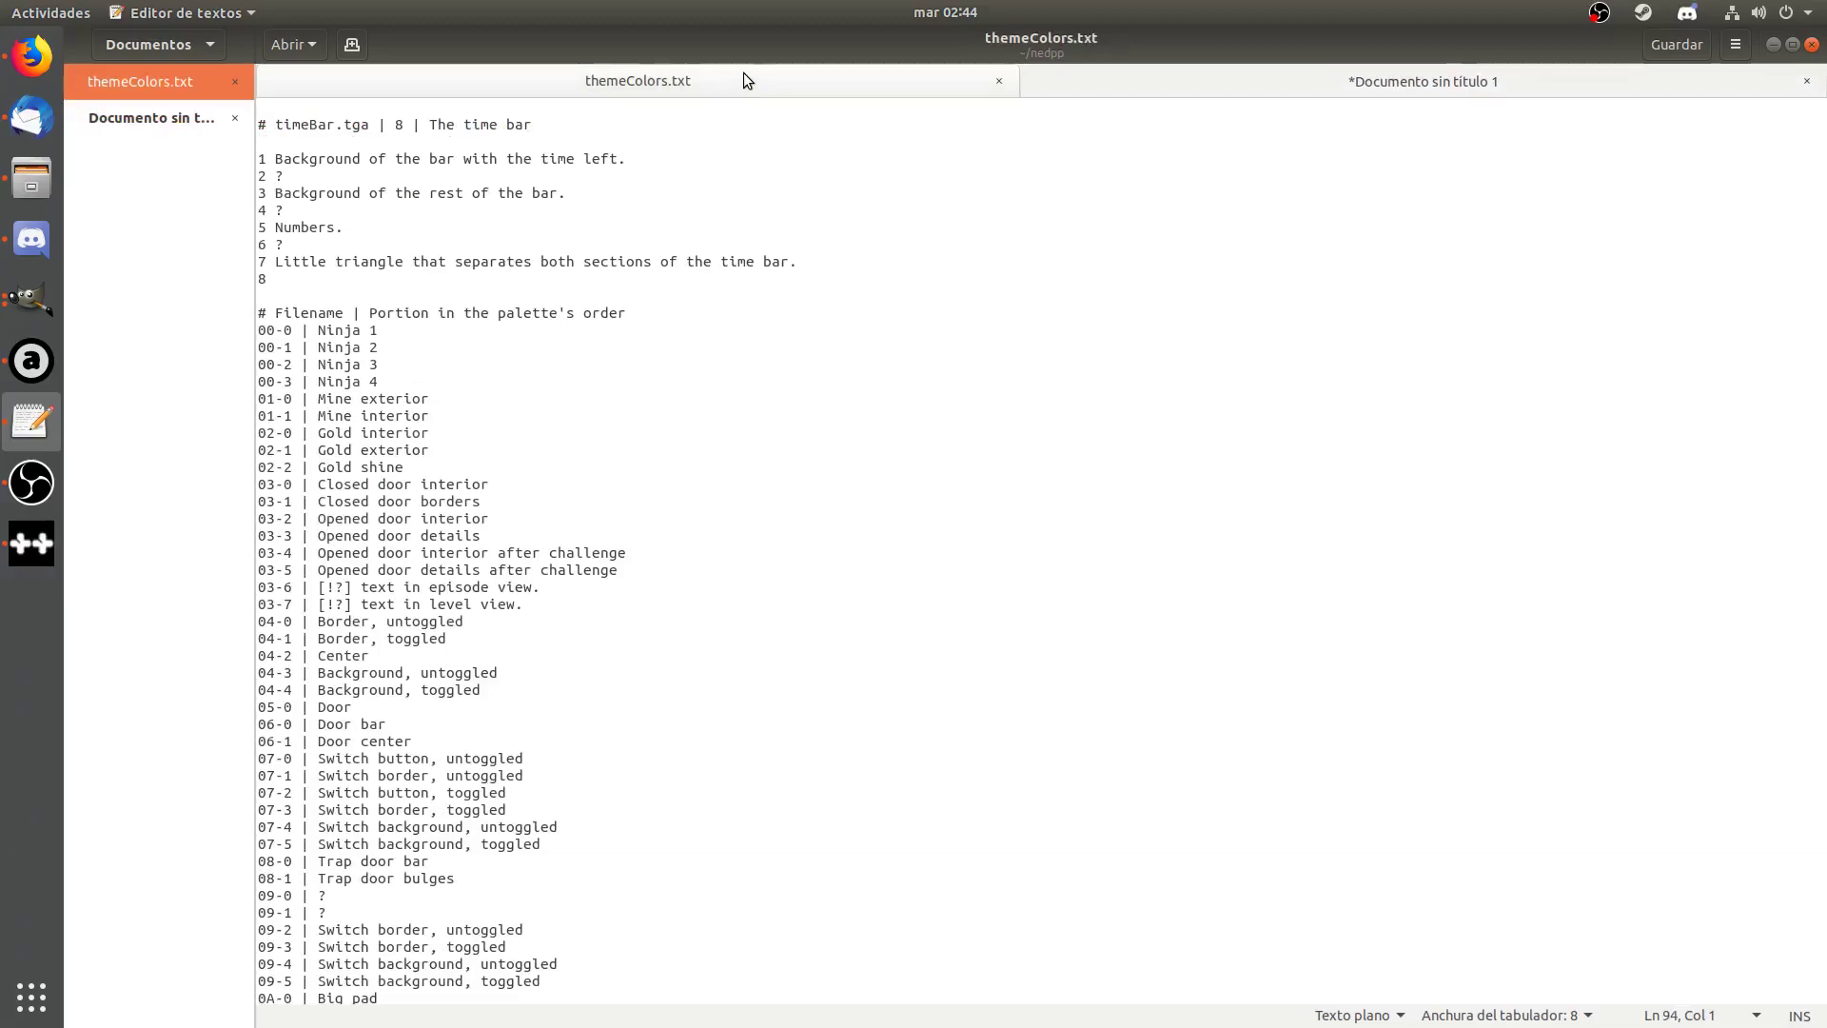
click(611, 521)
scroll(510, 379, down, 20)
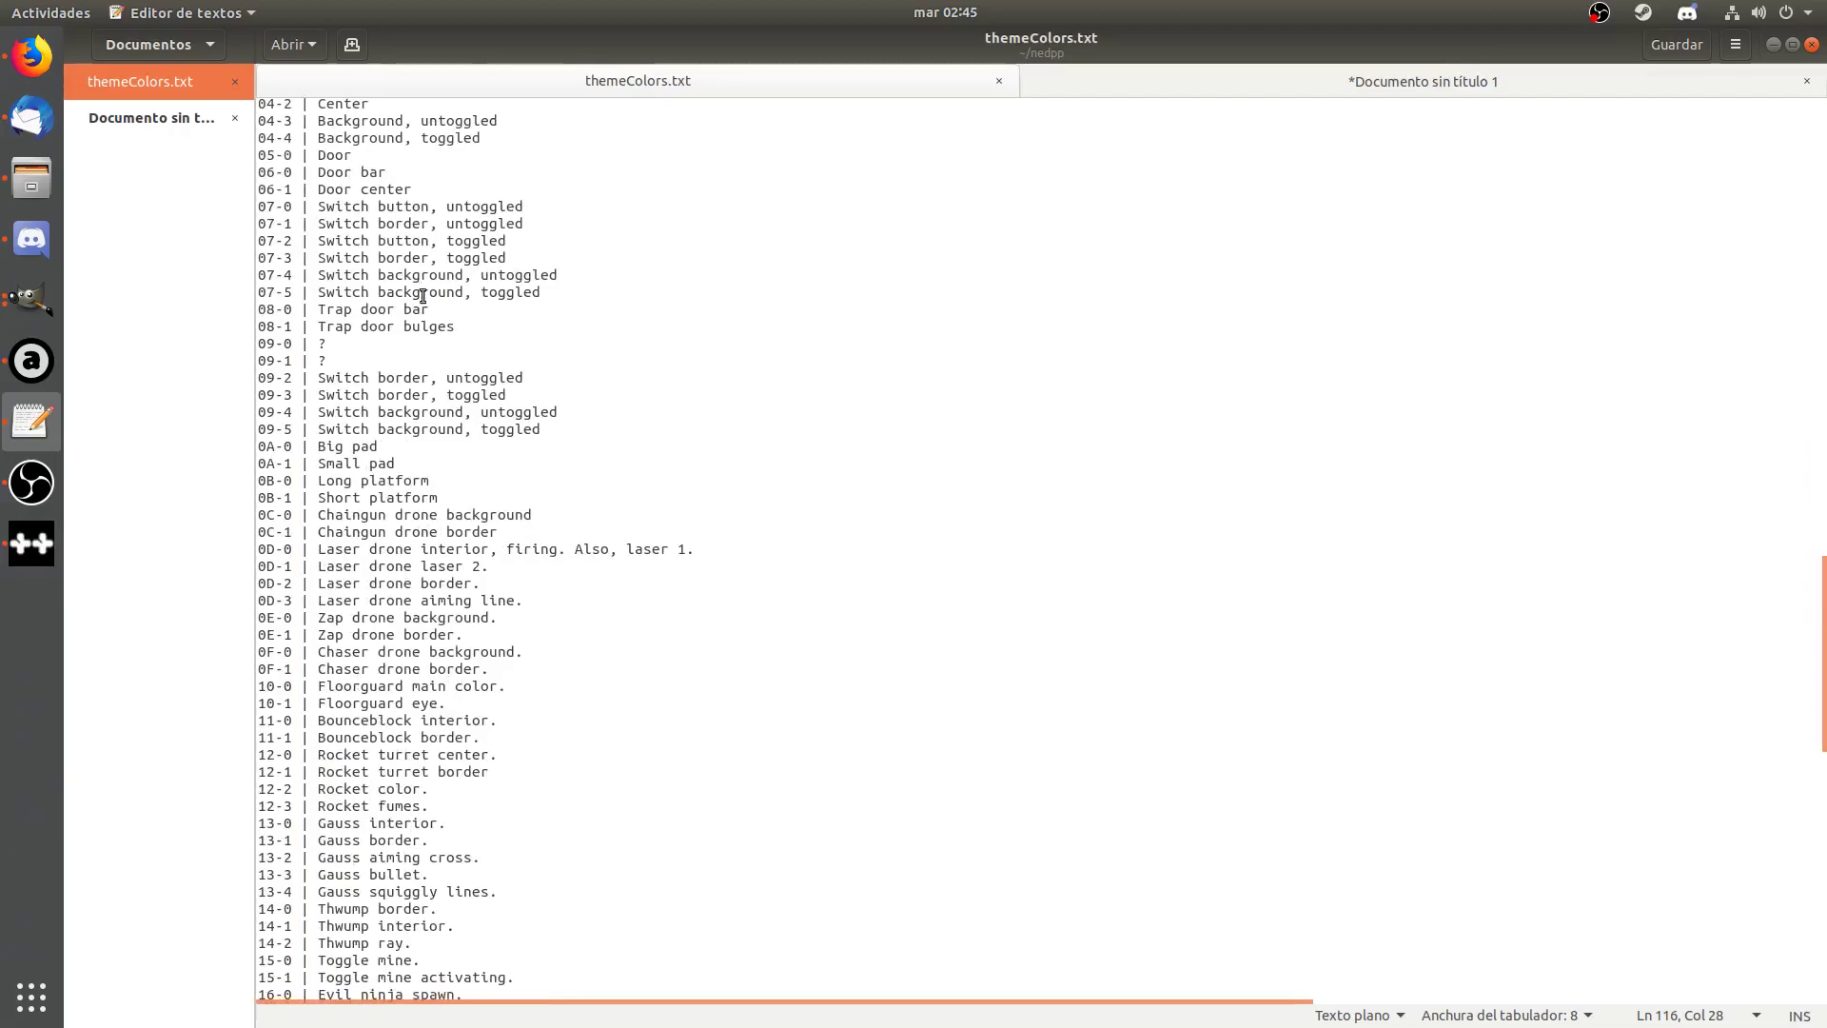
scroll(385, 251, up, 20)
scroll(457, 362, down, 18)
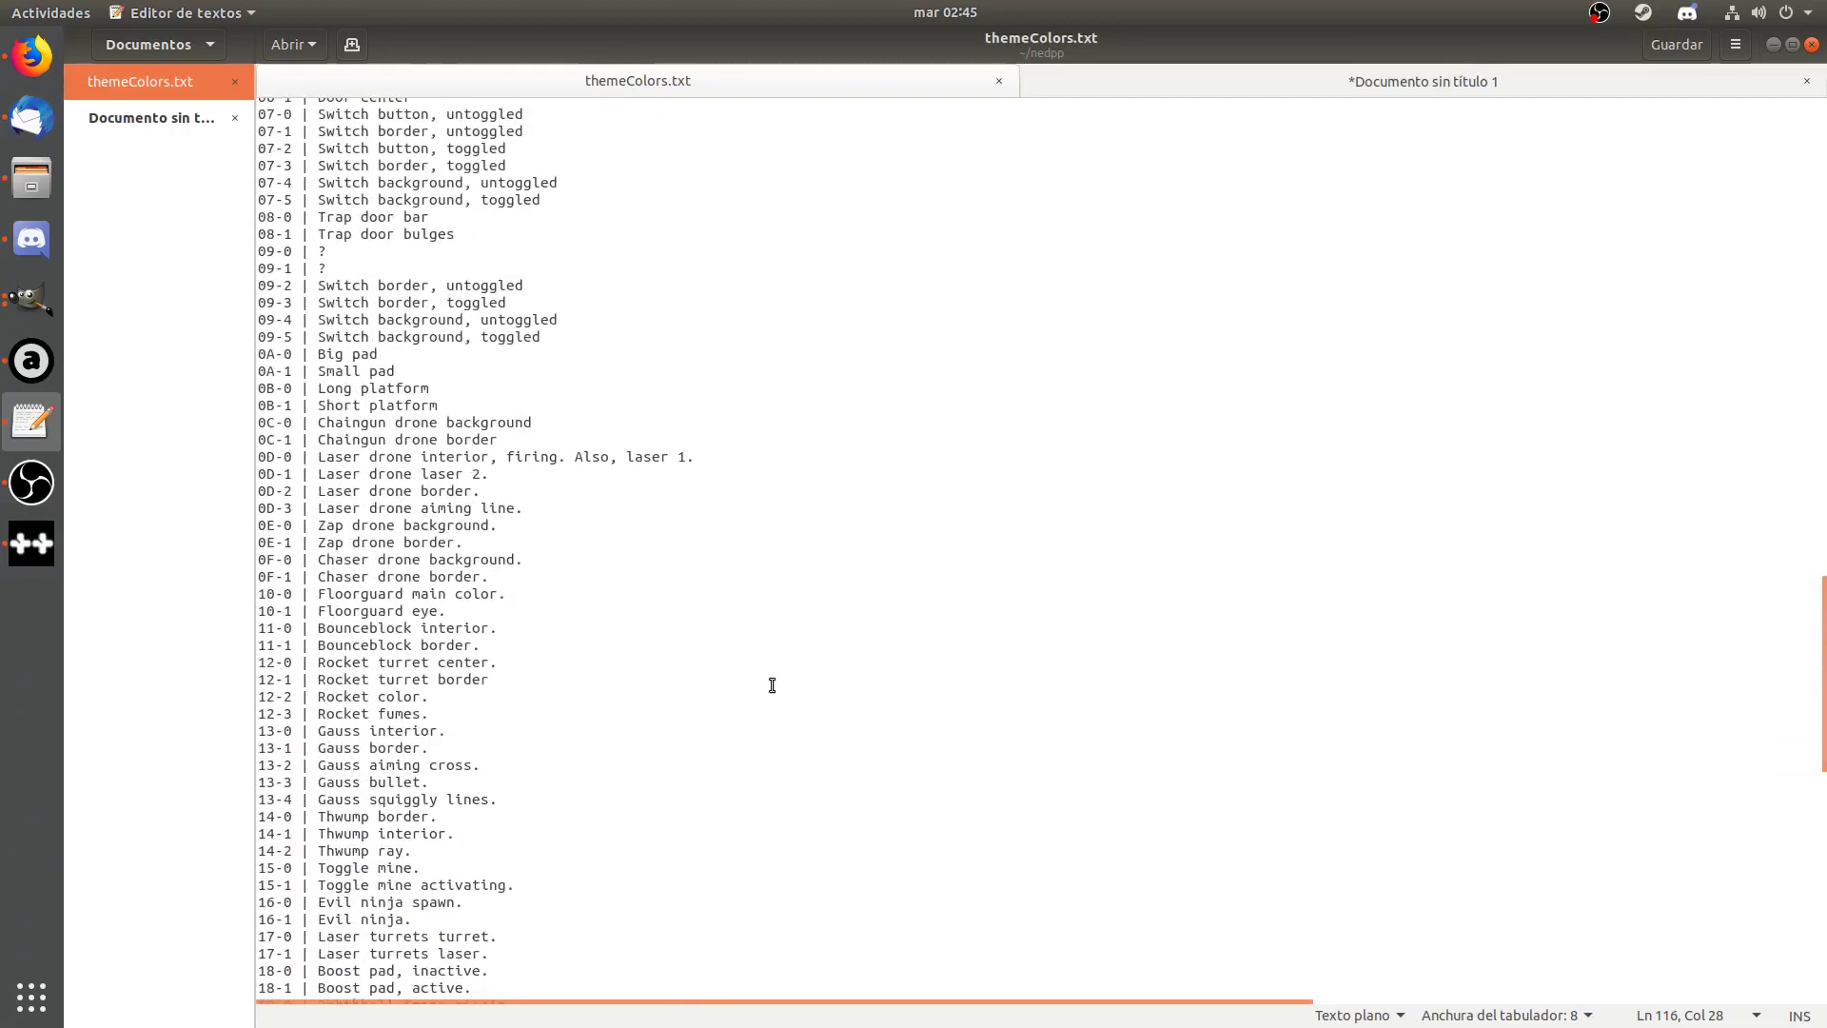
scroll(723, 691, down, 2)
scroll(674, 699, up, 15)
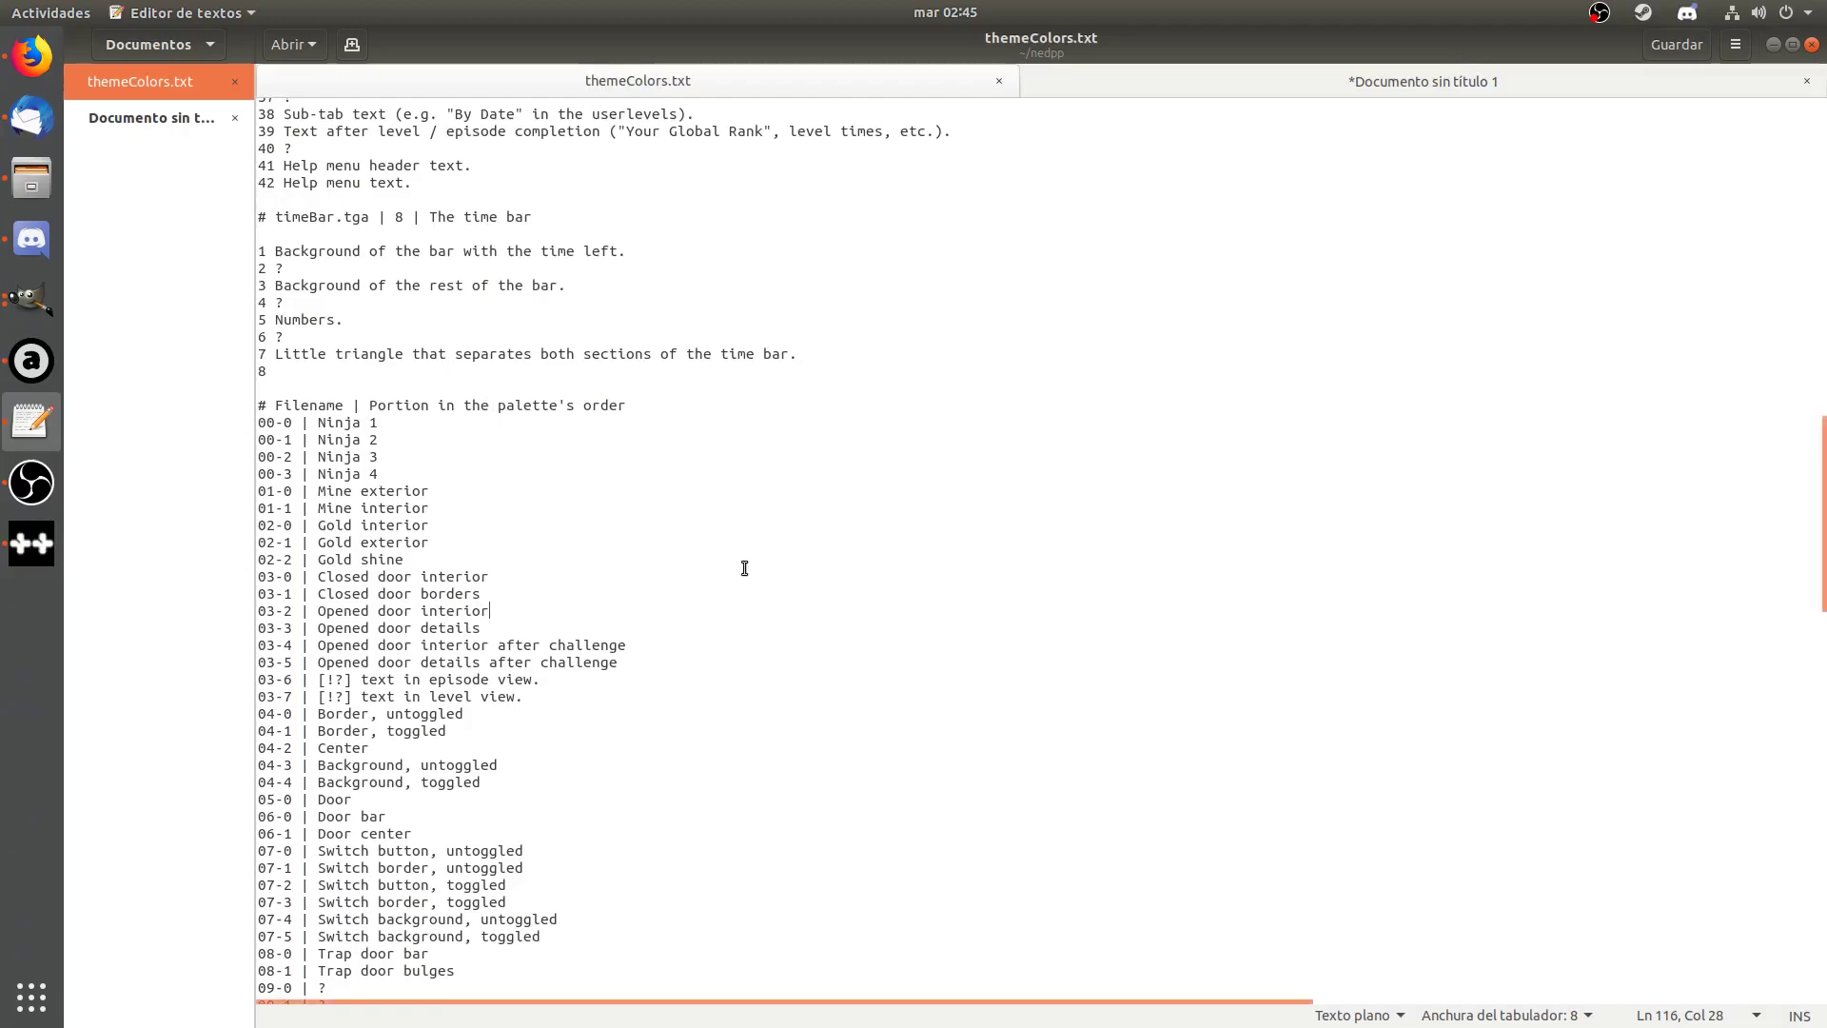
scroll(796, 532, up, 10)
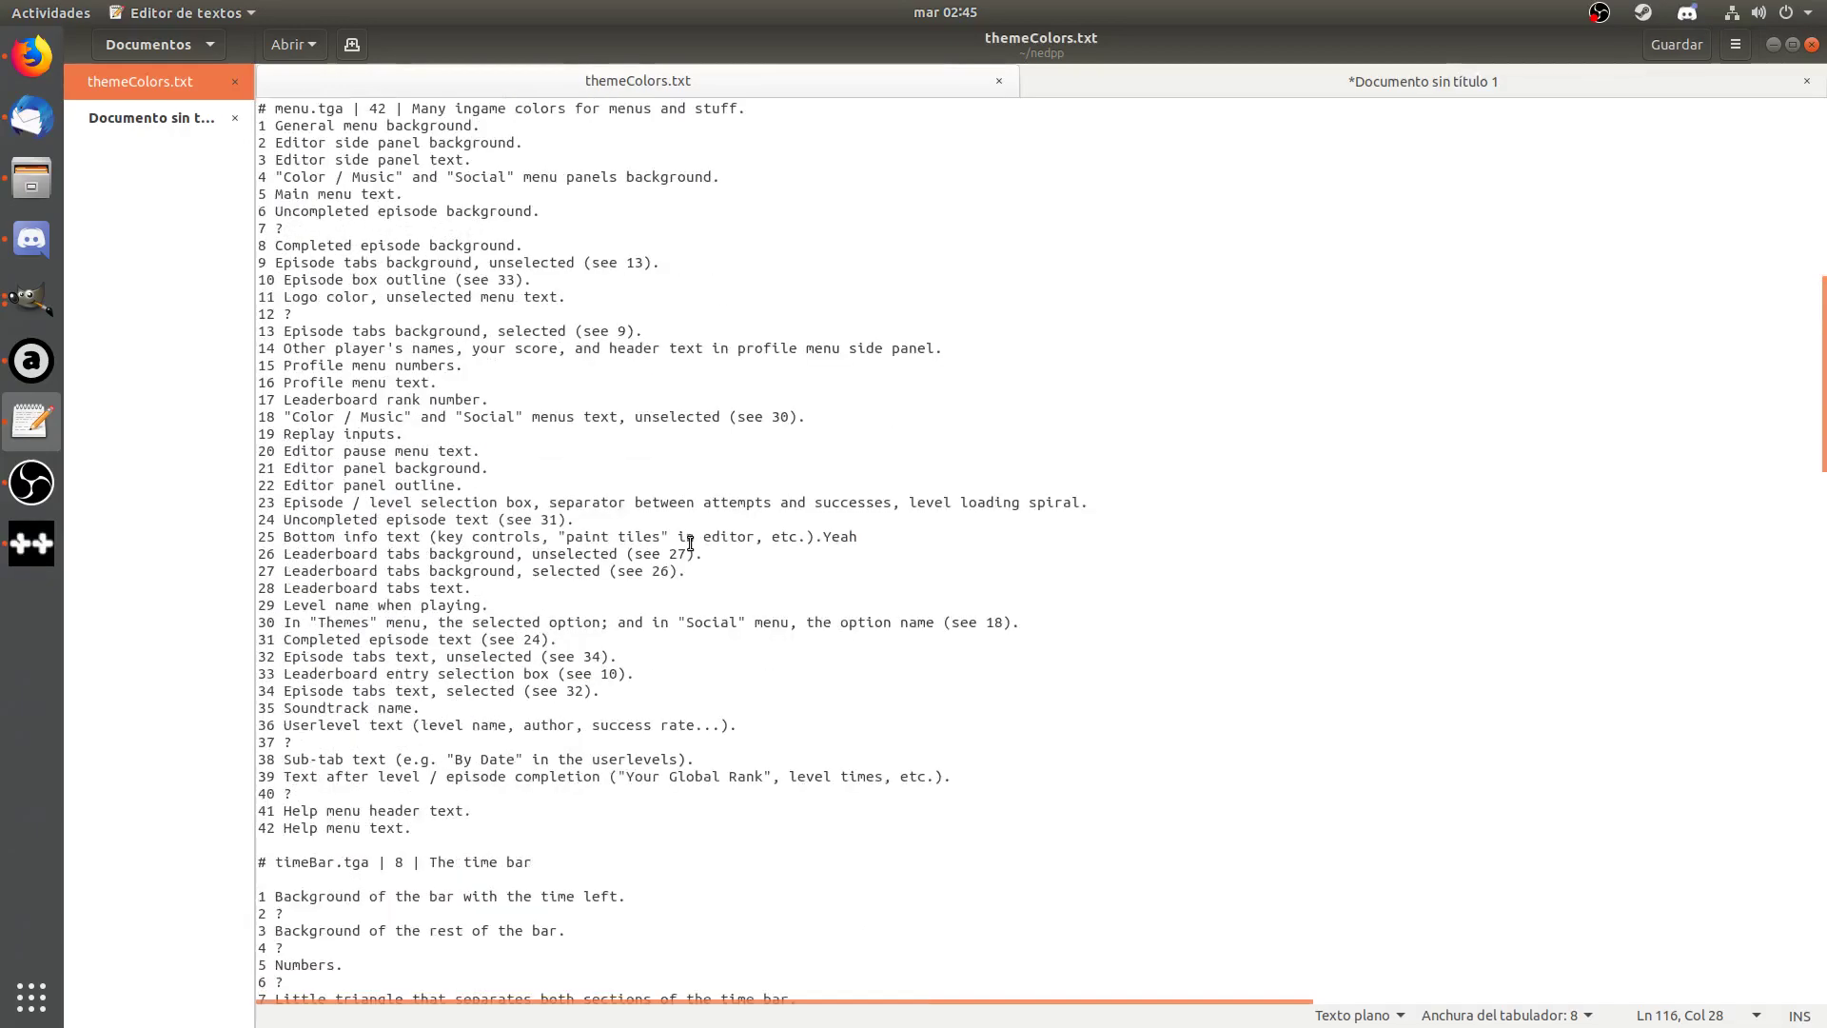
Return to the v_test_theme folder in the file manager, preview the colours in menu.tga, and close the preview
click(105, 803)
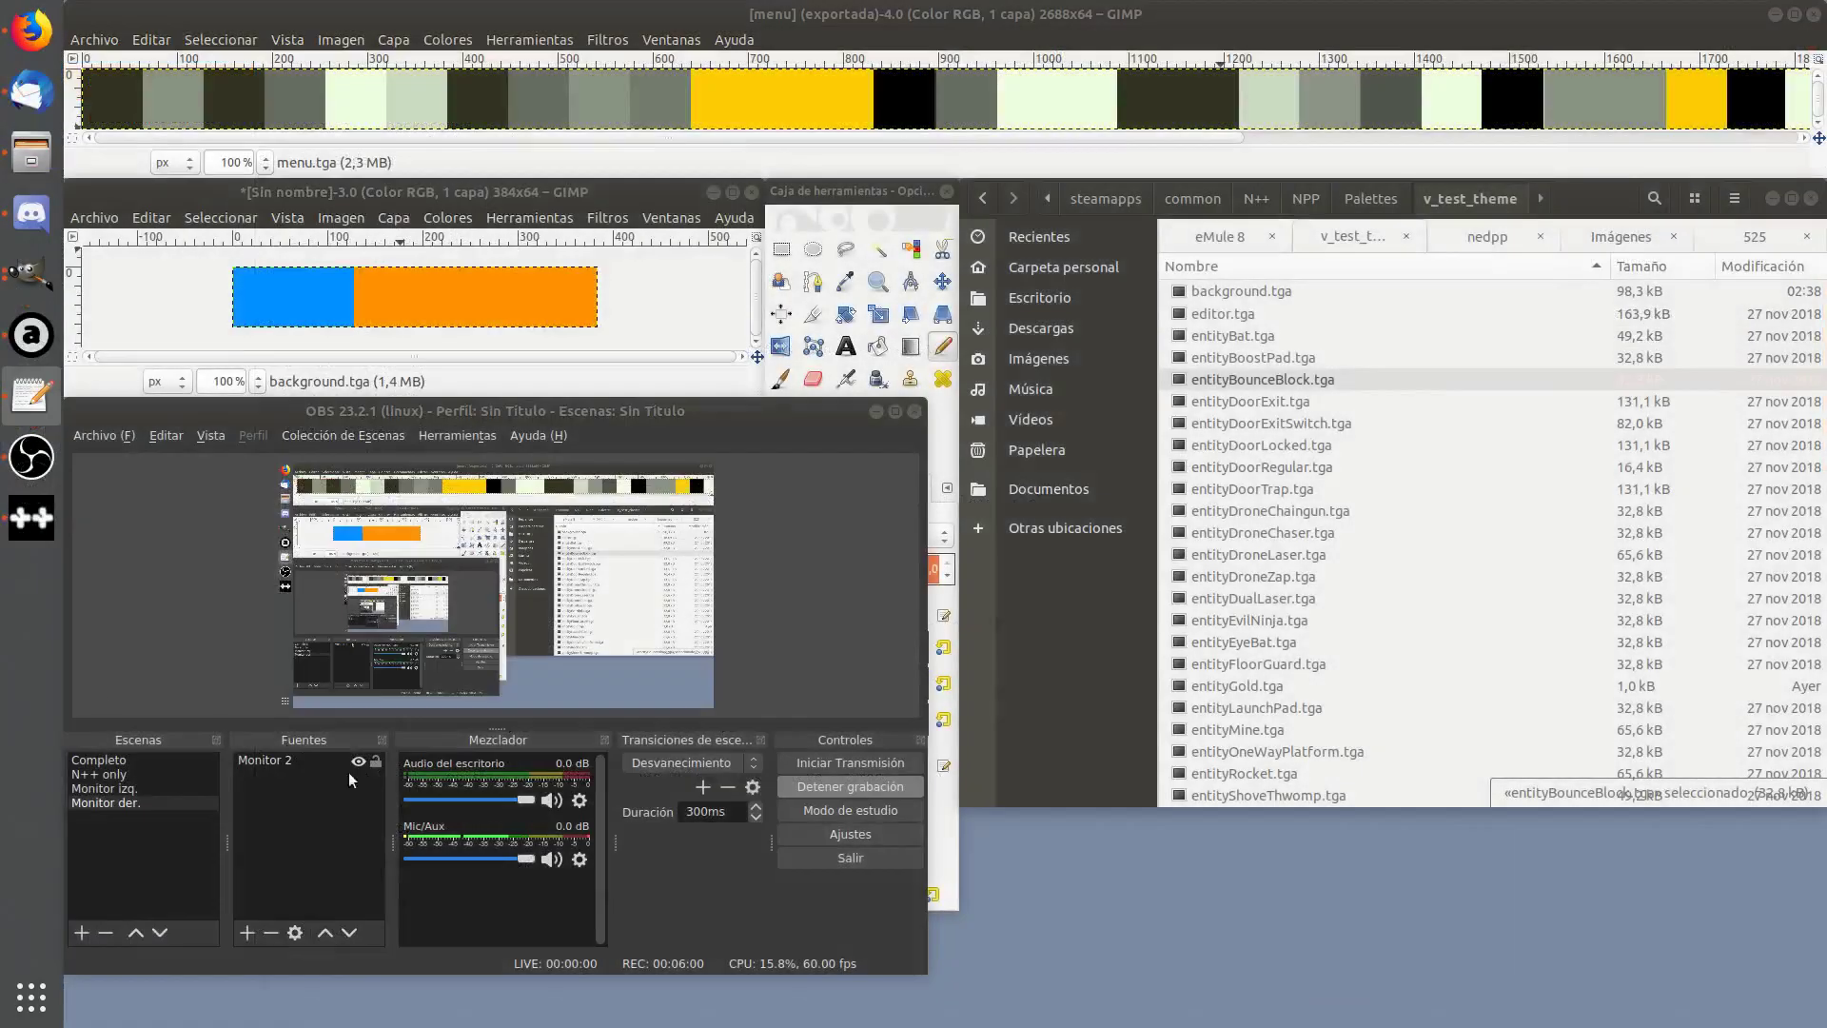
click(1303, 627)
scroll(1310, 631, down, 5)
double_click(1234, 729)
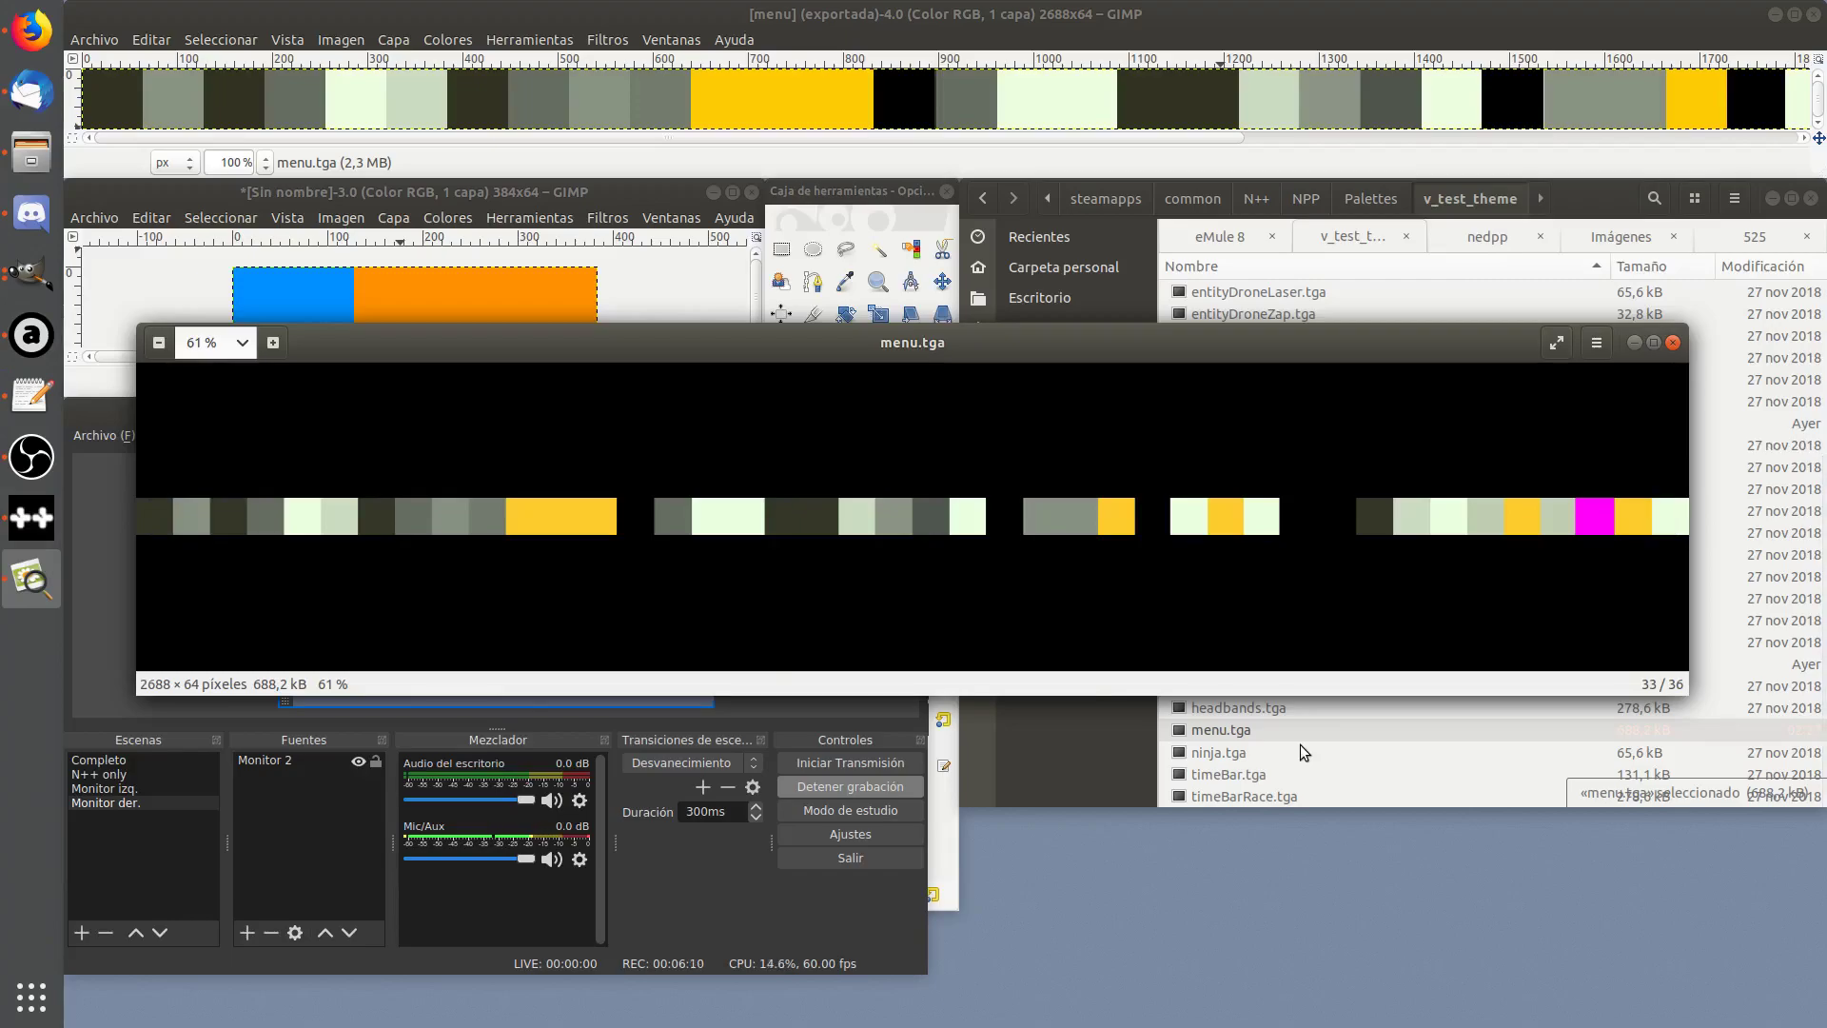
click(1673, 343)
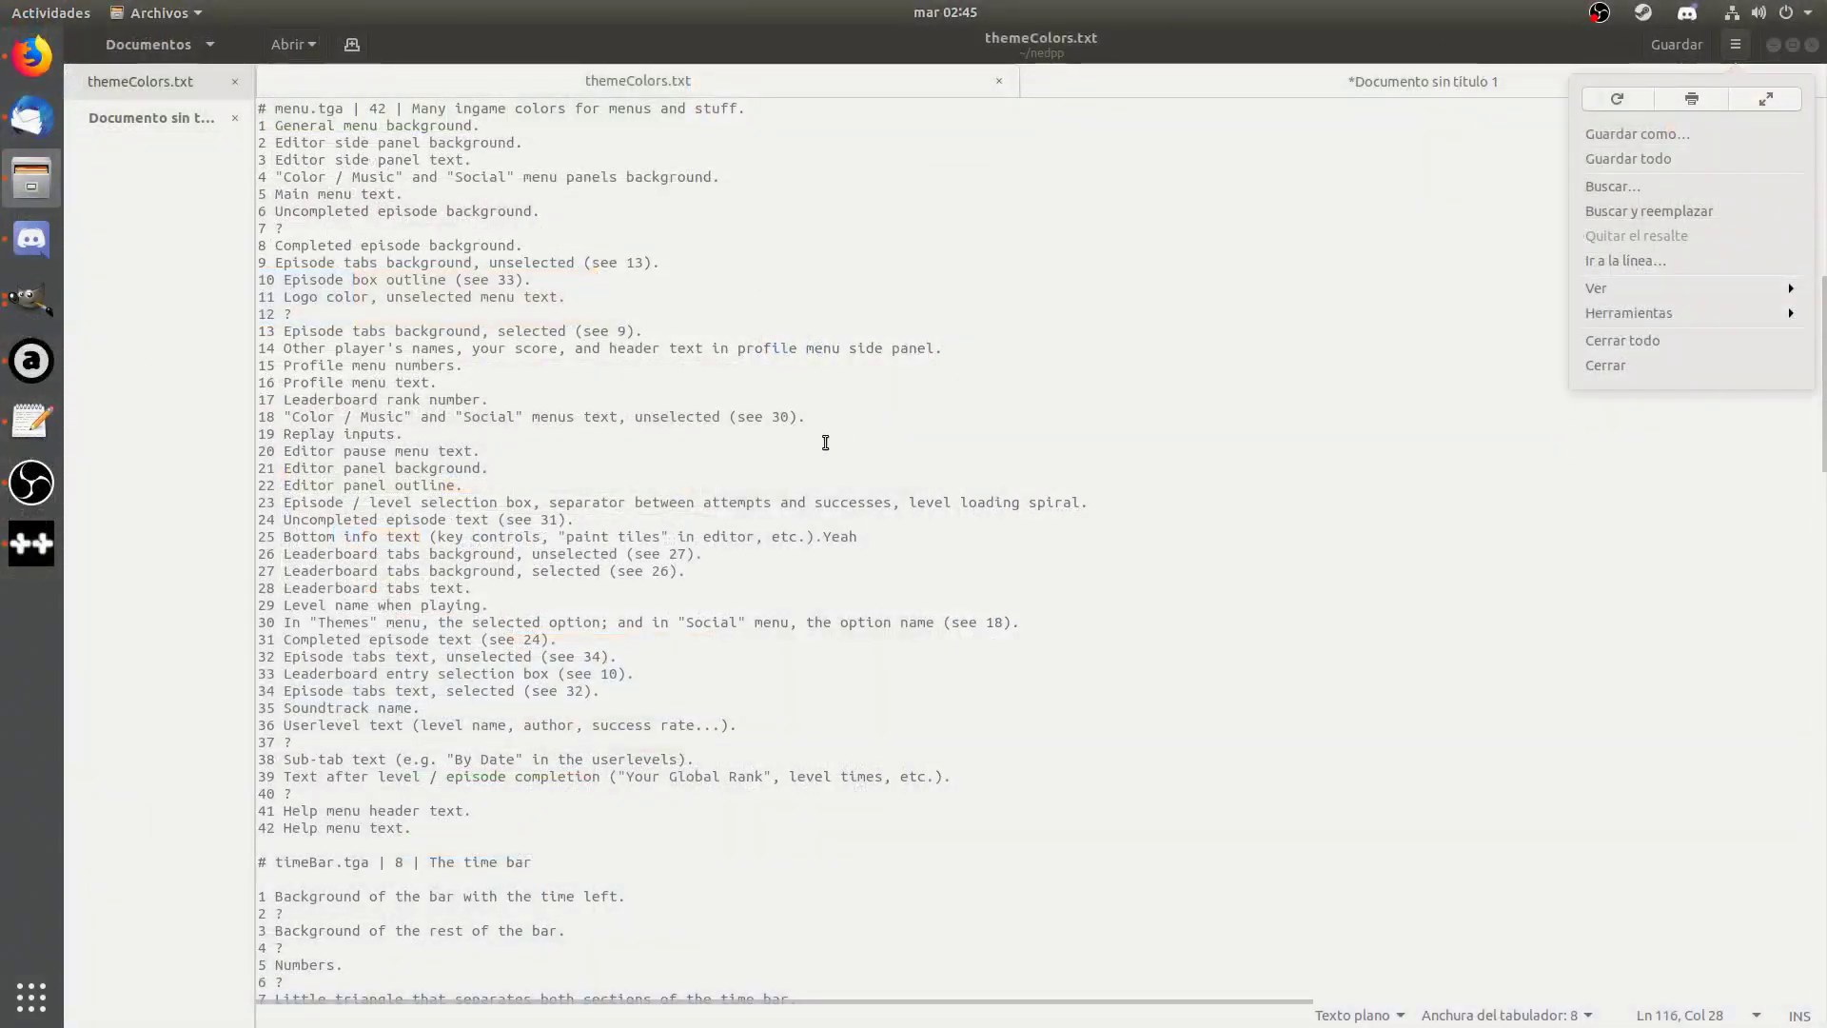
Switch to themeColors.txt and examine the object table, highlighting the palette filenames, the Ninja entry and the Background row
scroll(785, 491, up, 3)
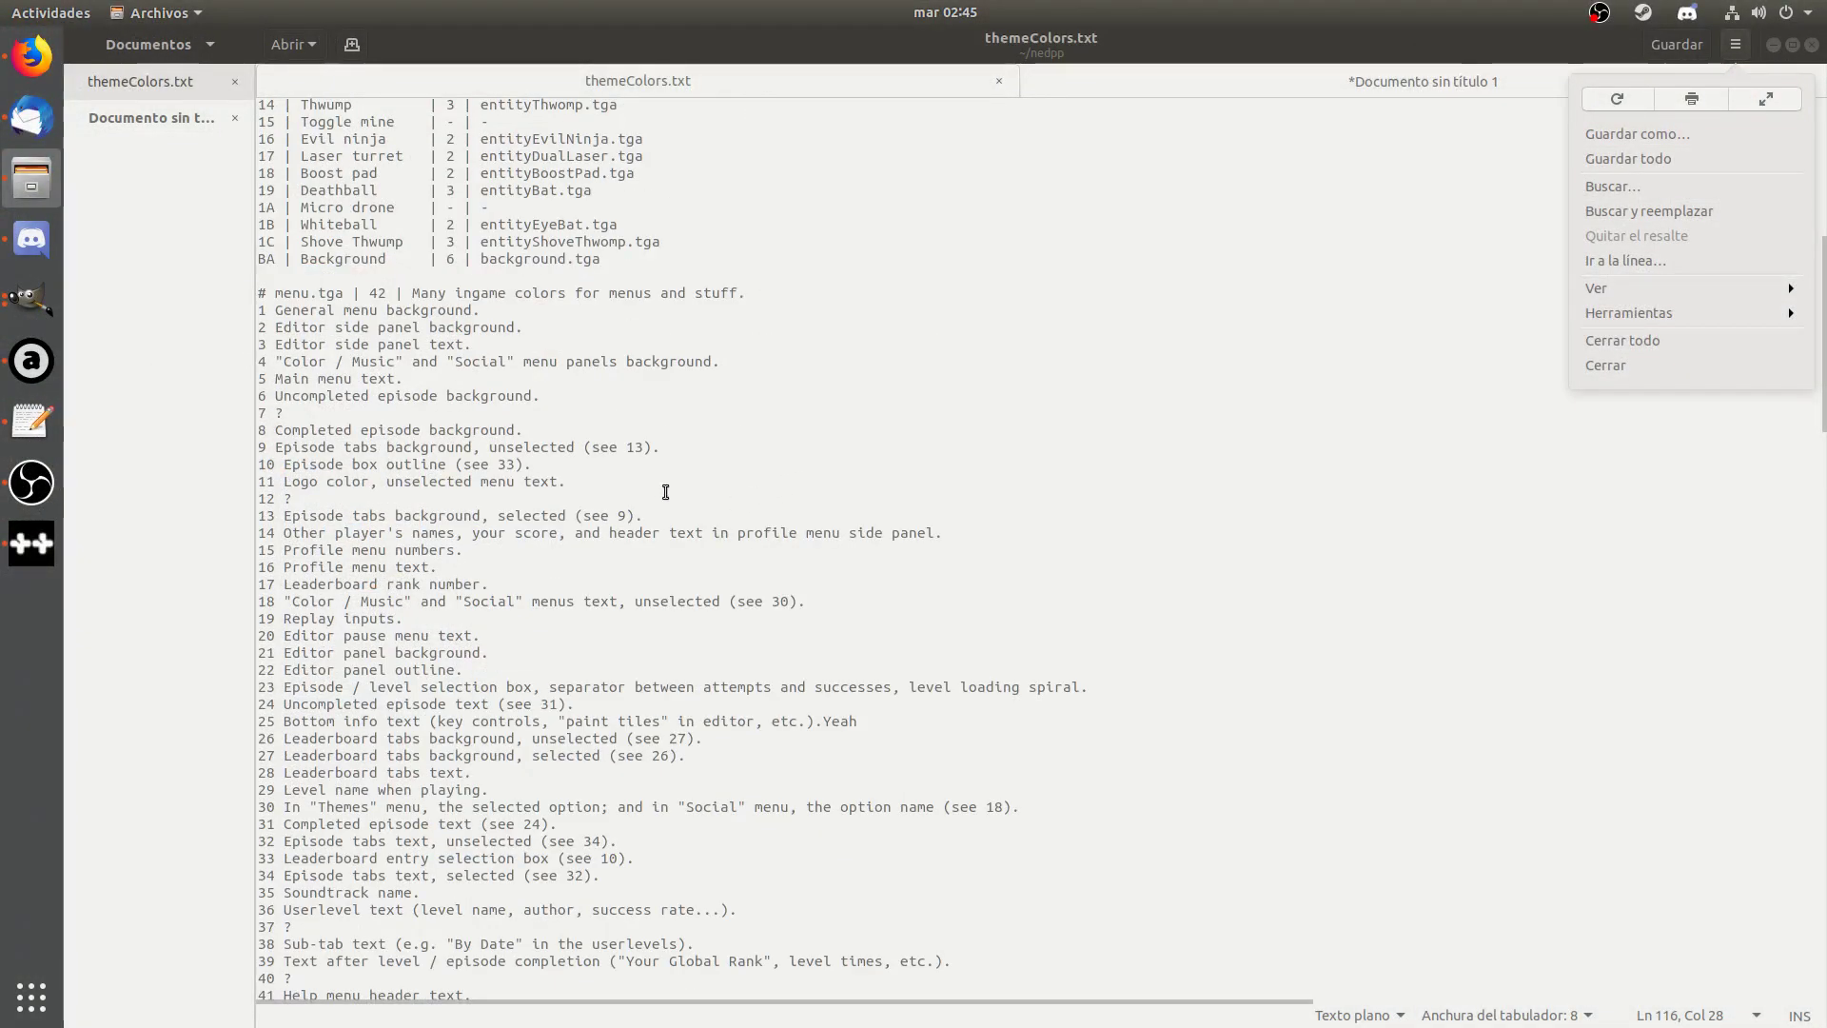
scroll(664, 492, up, 10)
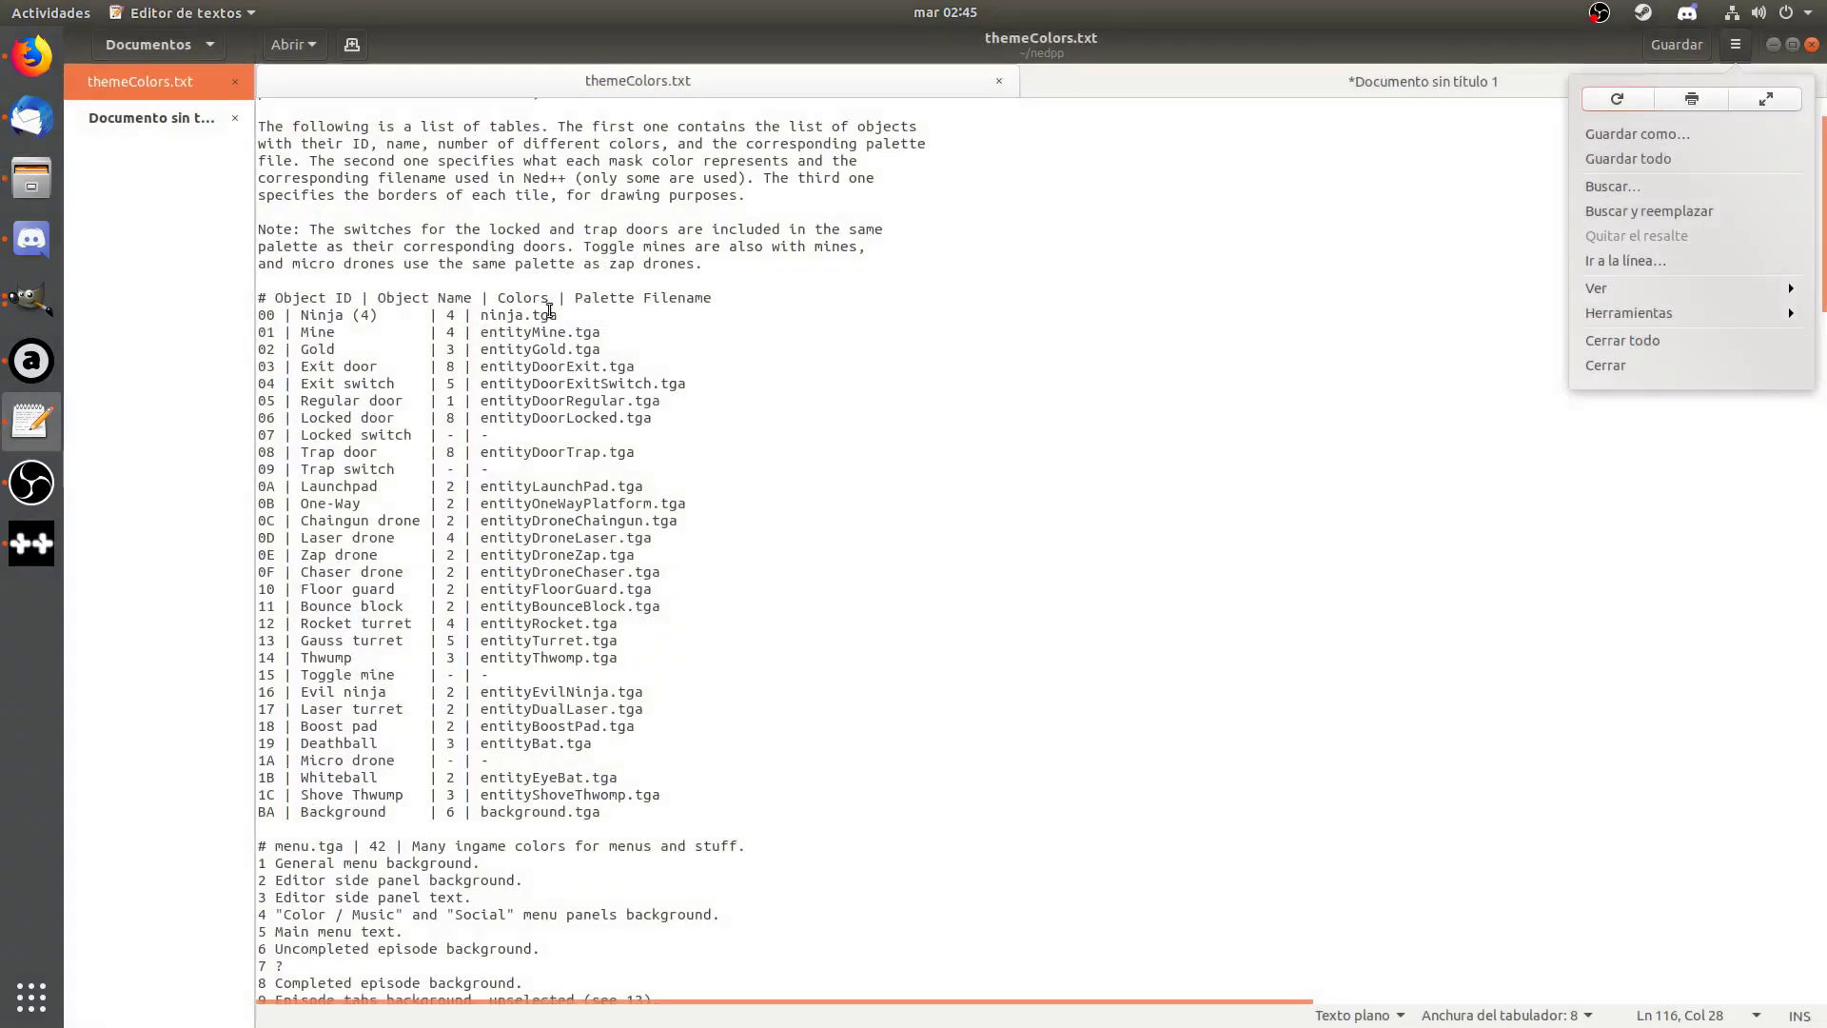
click(581, 674)
drag(619, 819, 565, 314)
click(683, 349)
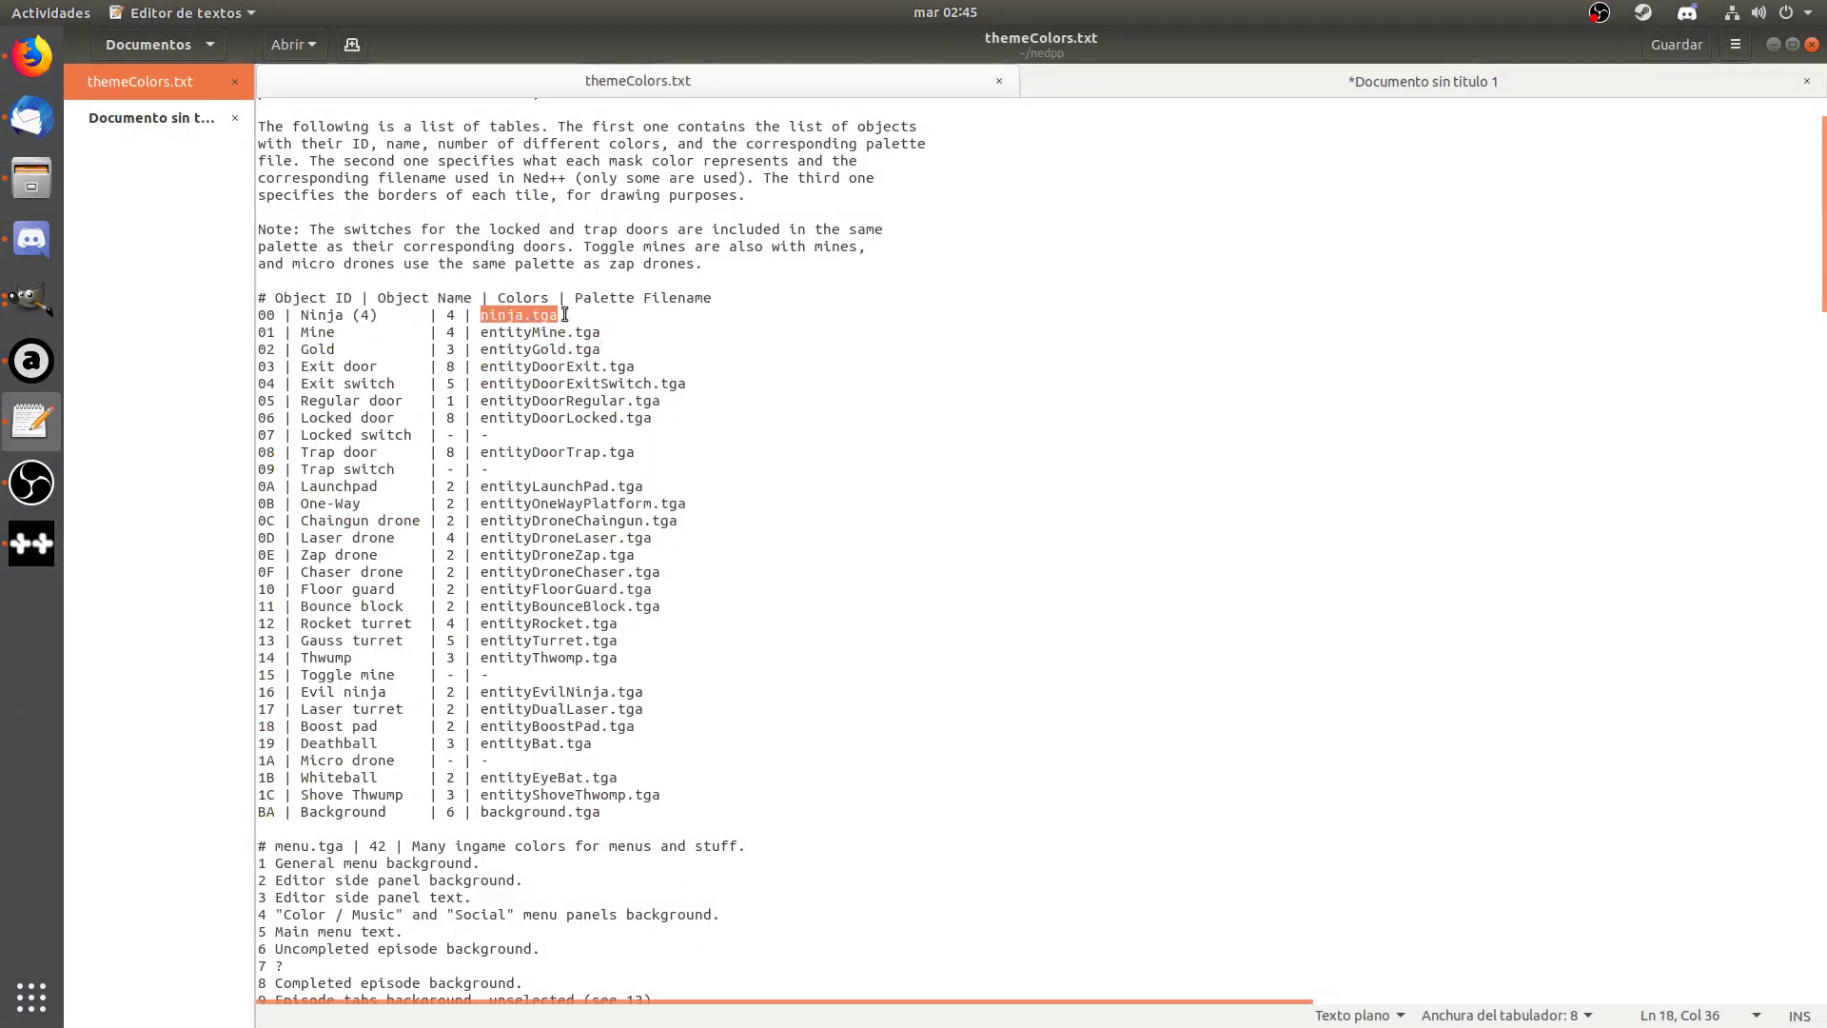
click(449, 315)
drag(386, 315, 292, 315)
click(370, 332)
drag(345, 814, 602, 815)
Examine the menu.tga section of themeColors.txt, highlighting its colour count and the full list of numbered entries
scroll(697, 589, down, 6)
click(697, 589)
click(276, 291)
drag(276, 292, 390, 294)
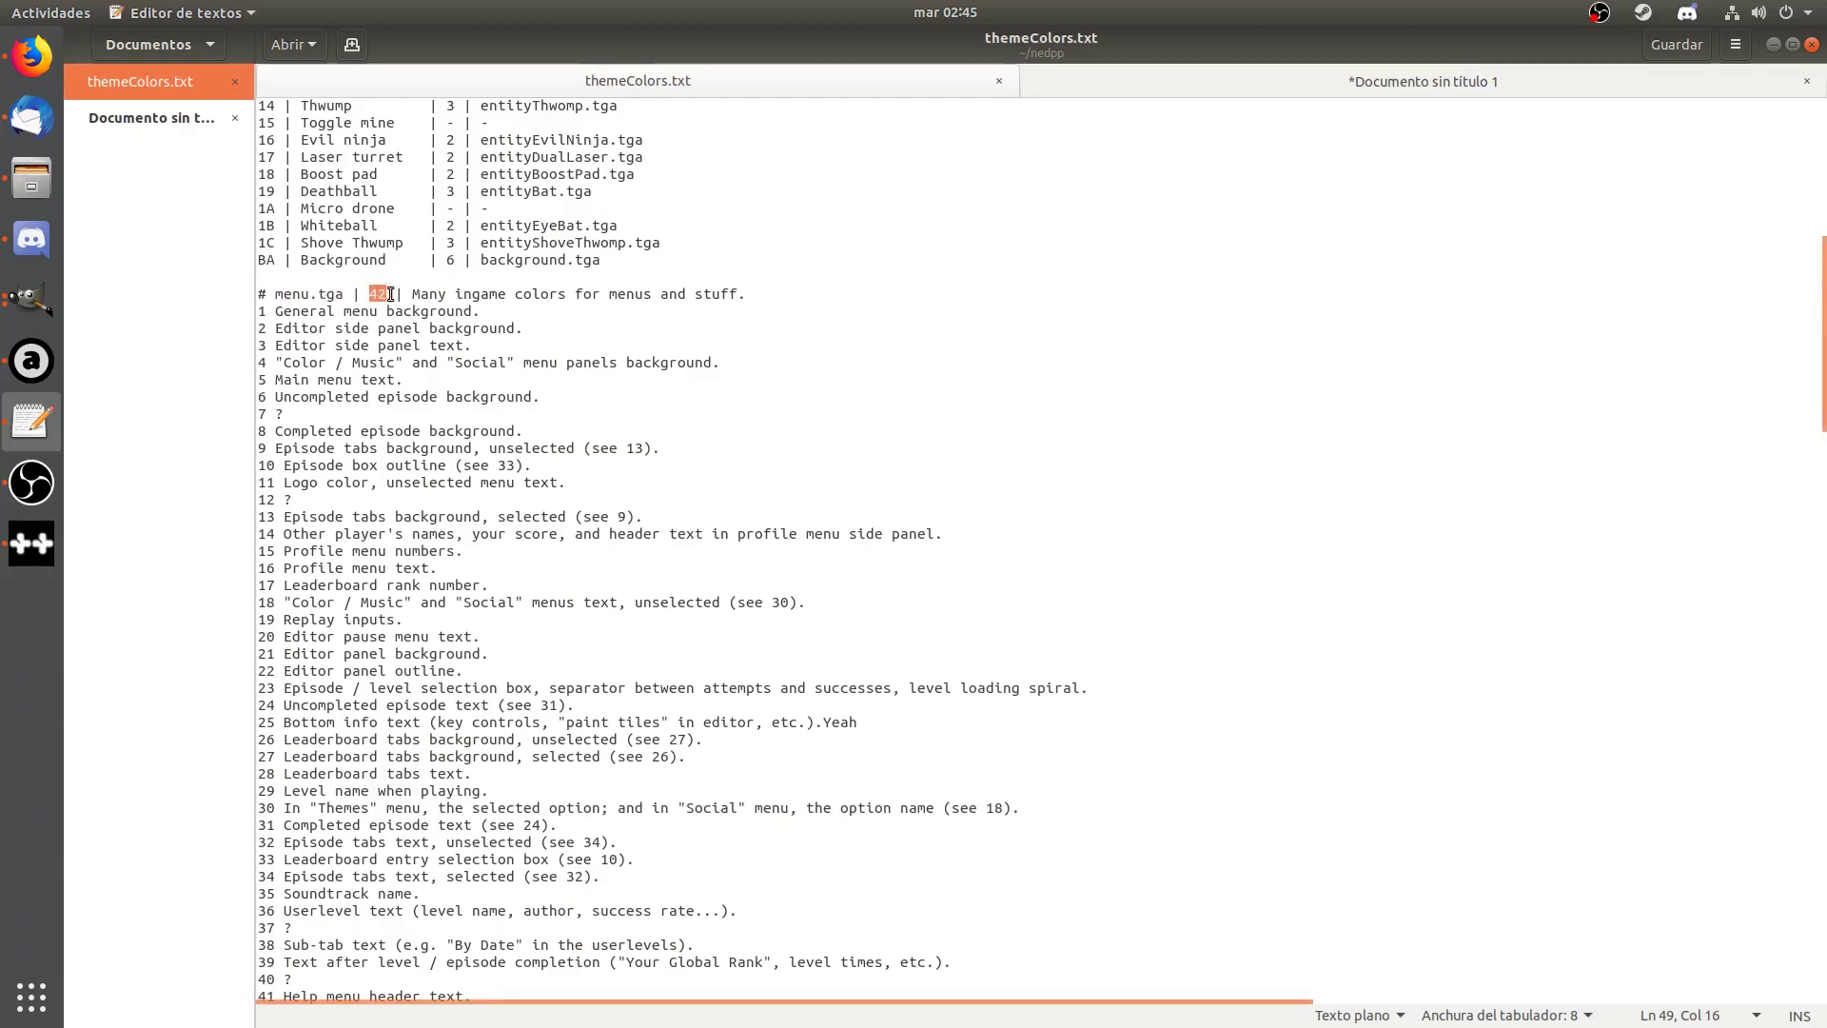
click(390, 294)
scroll(437, 571, down, 5)
scroll(438, 666, up, 5)
scroll(437, 816, down, 2)
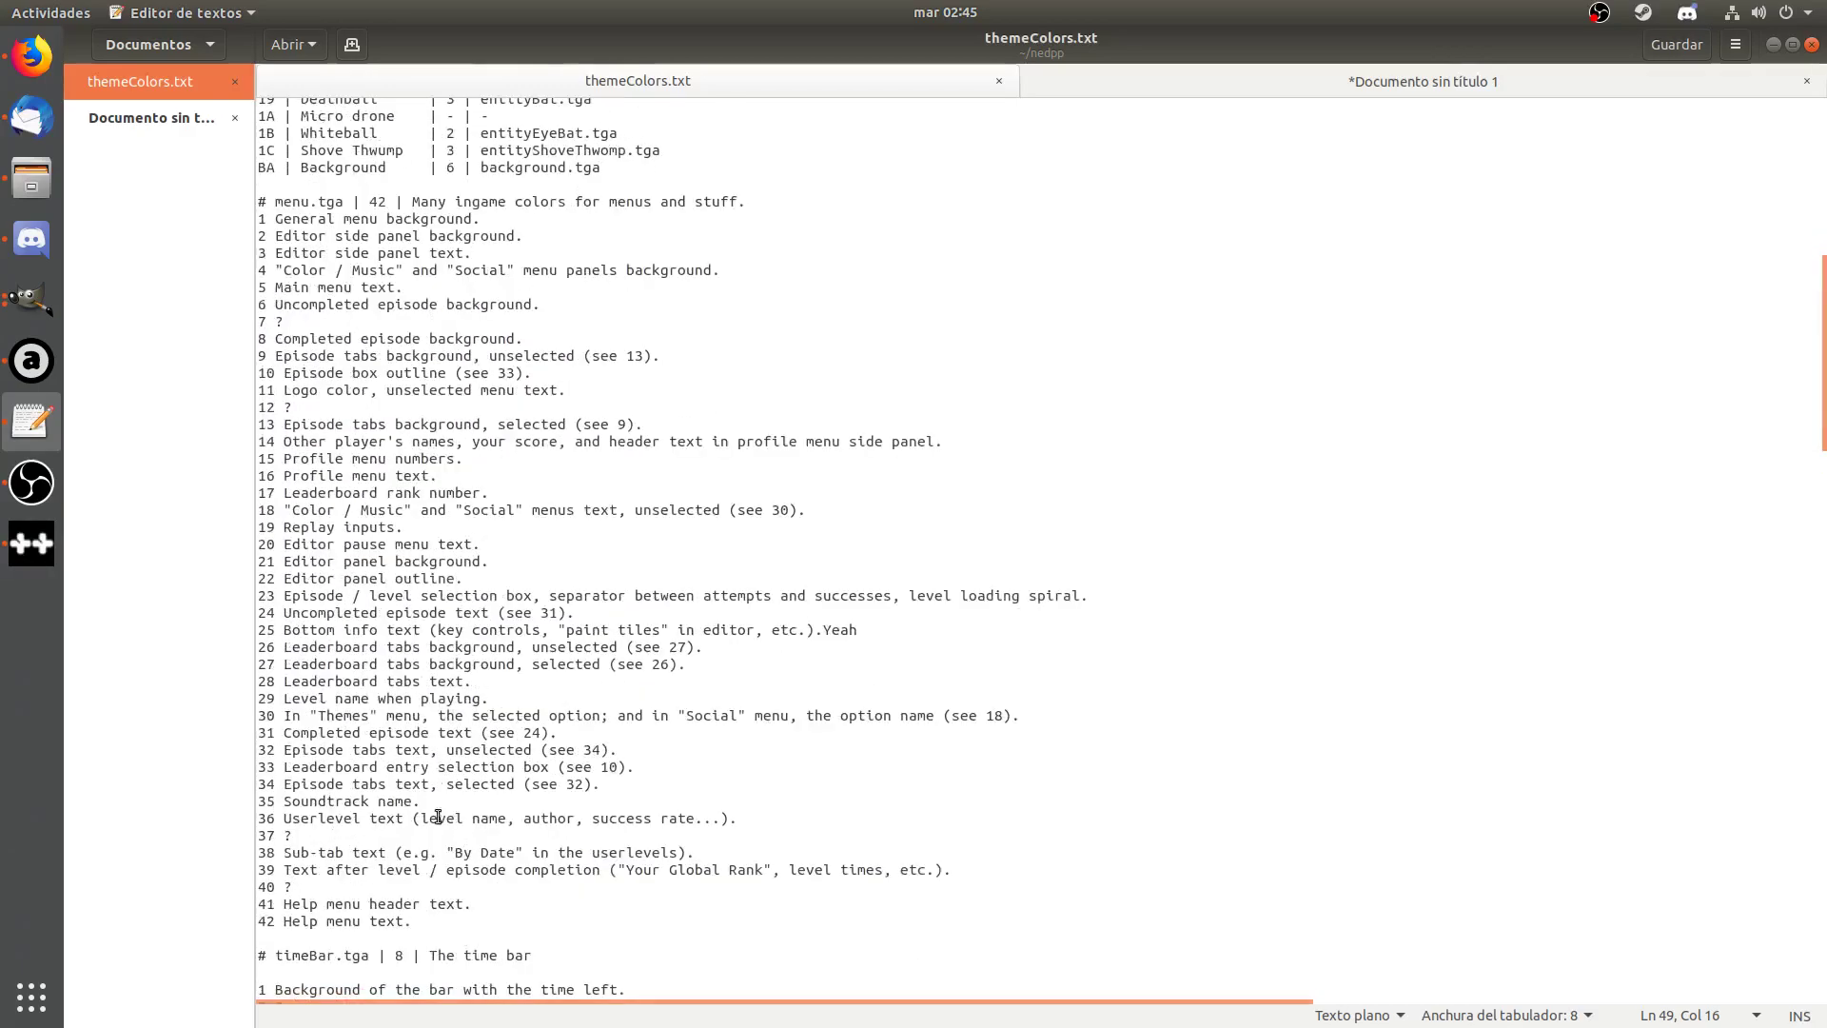
drag(413, 919, 122, 209)
click(403, 253)
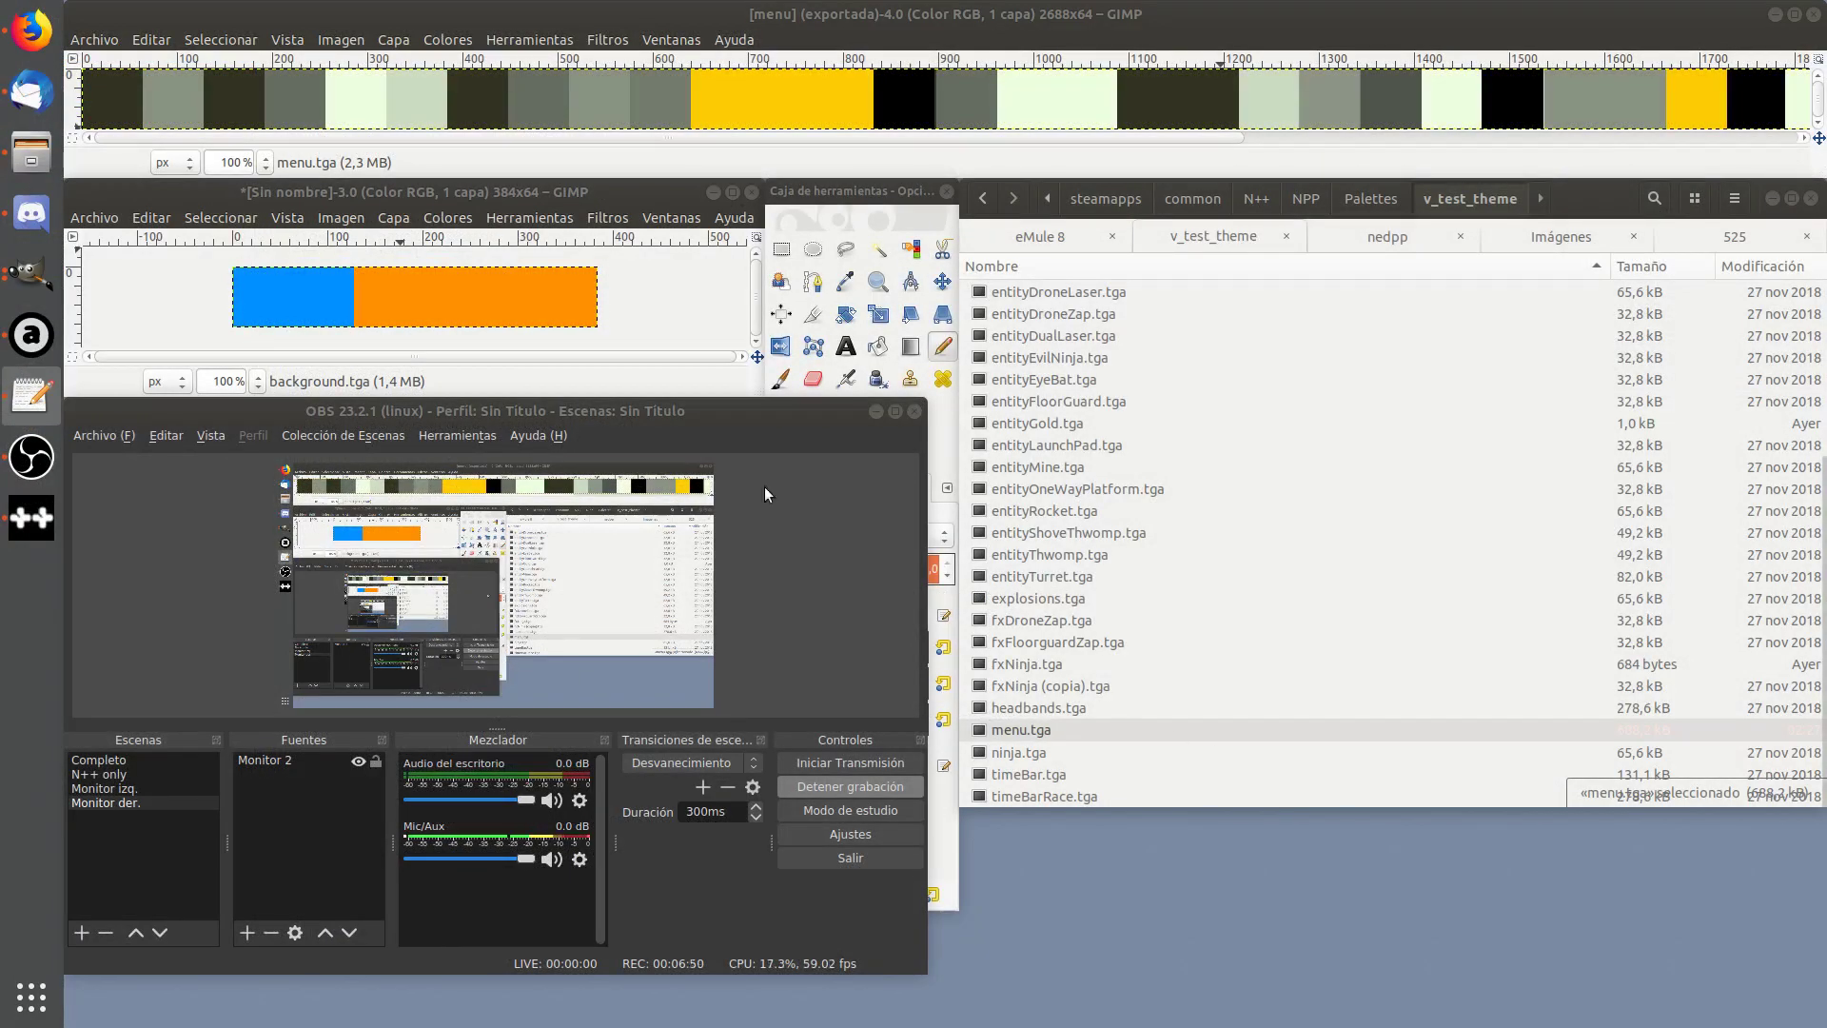
Bring up the background image in GIMP, preview background.tga from the theme folder, close the preview, and select entityBounceBlock.tga
click(632, 196)
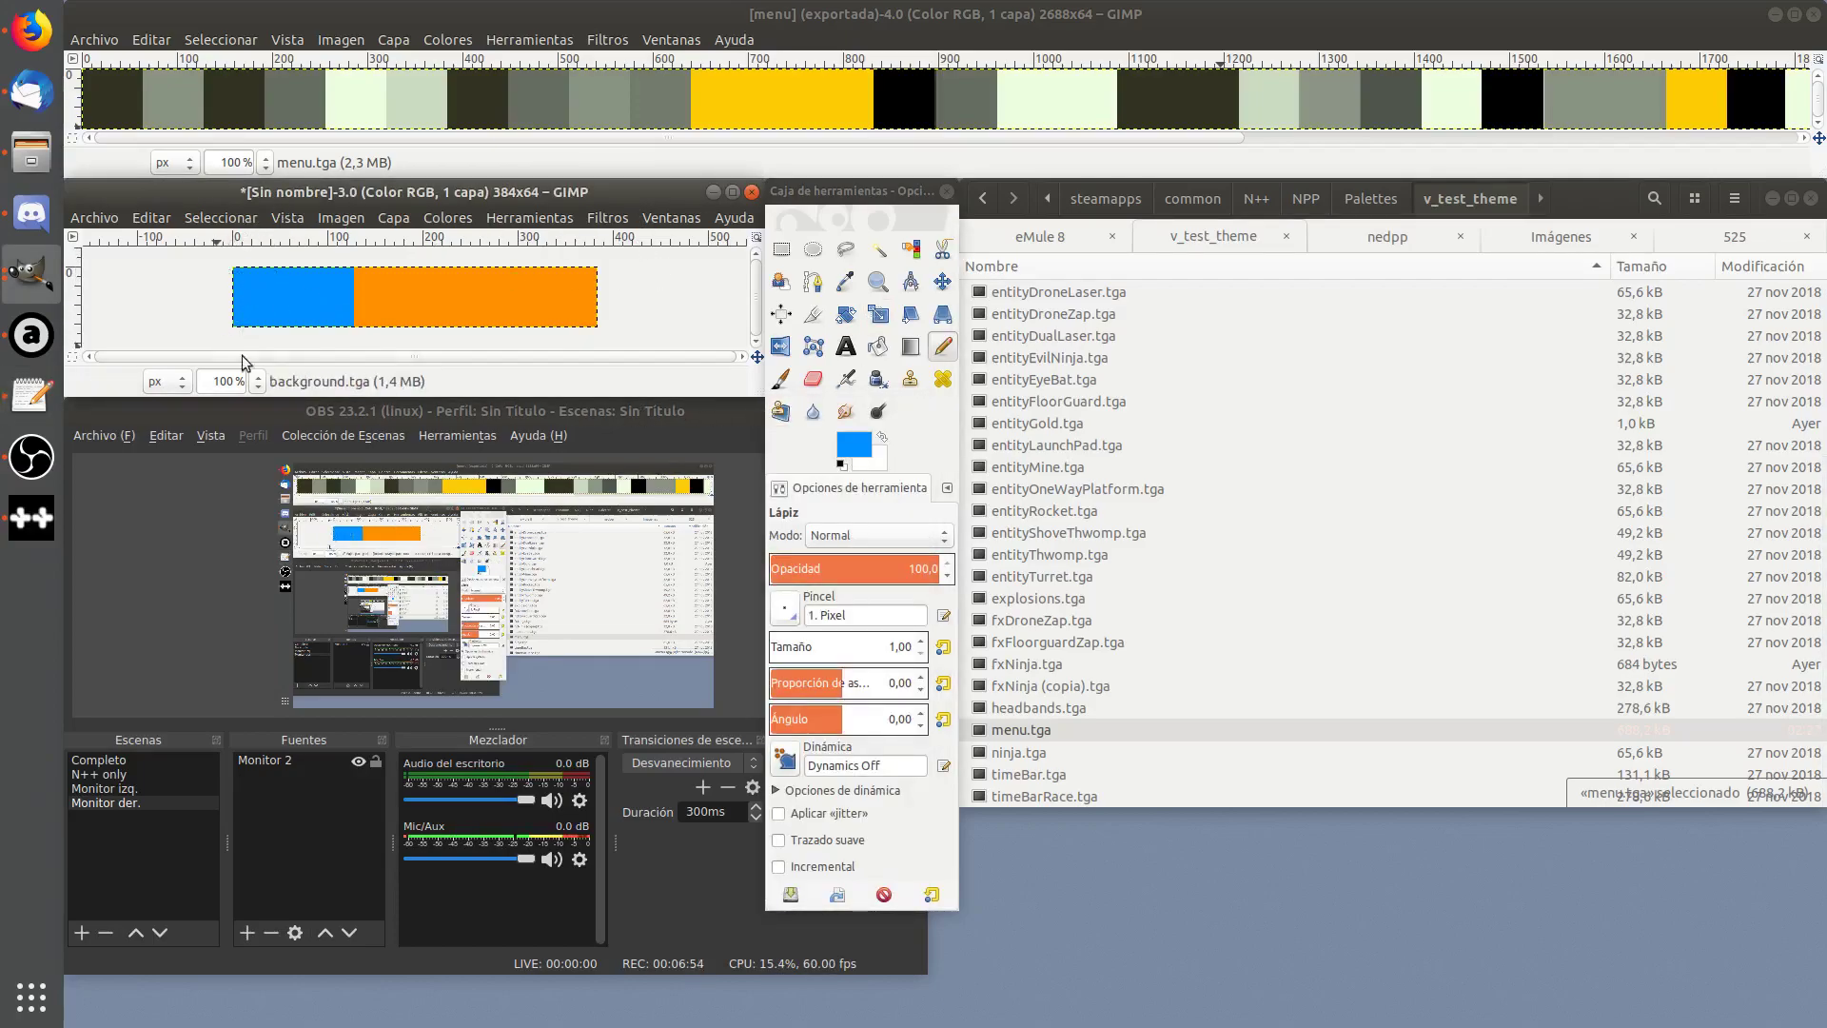
scroll(1184, 419, up, 4)
double_click(1047, 290)
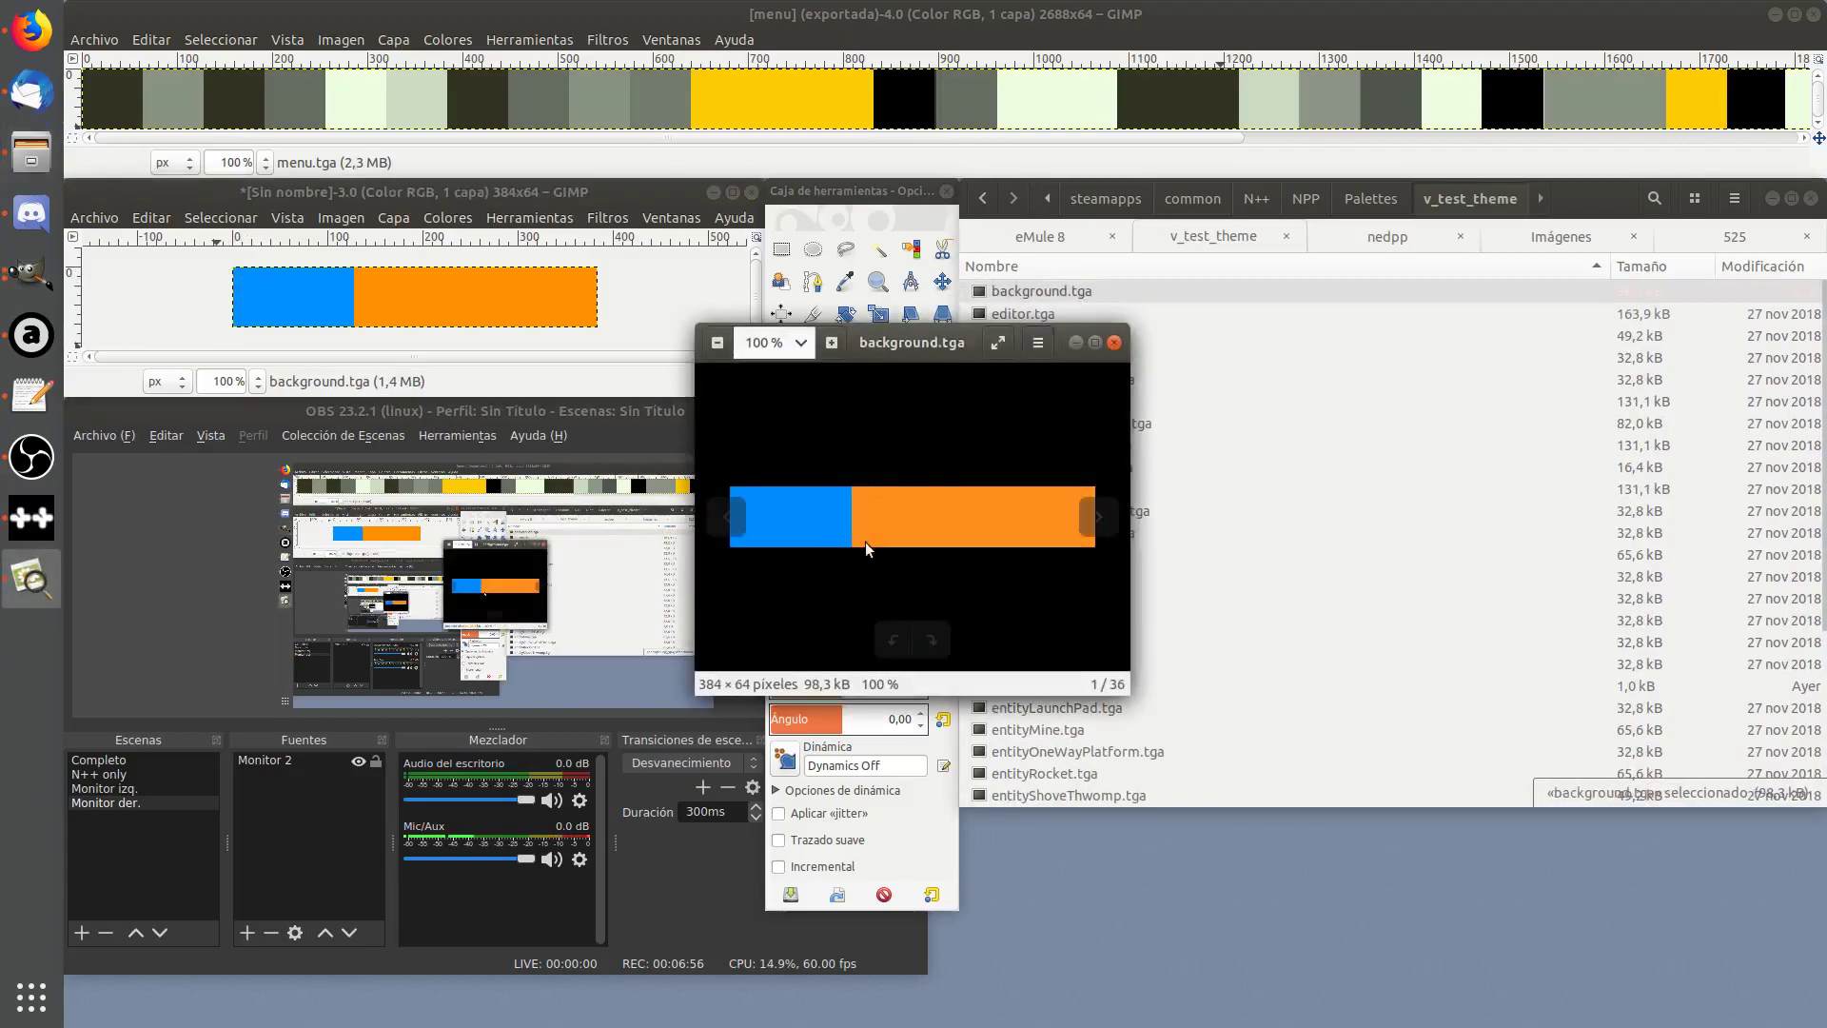
click(1113, 343)
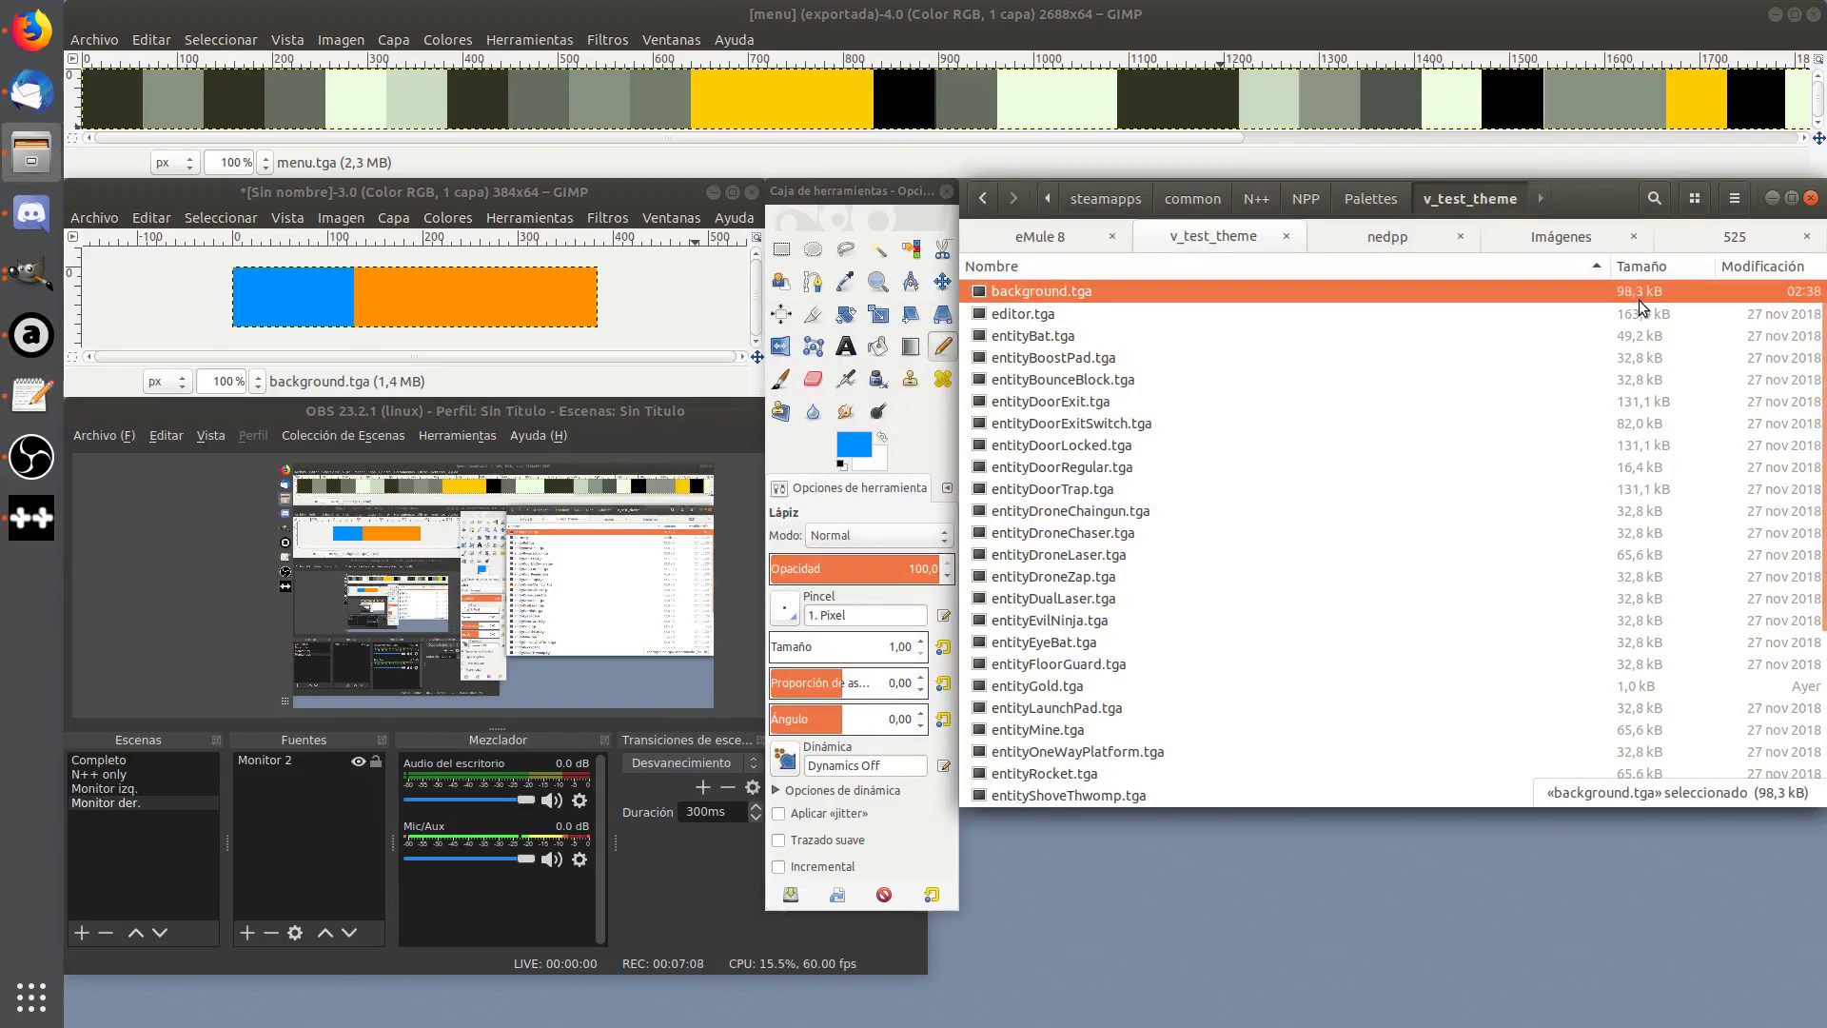
double_click(1082, 299)
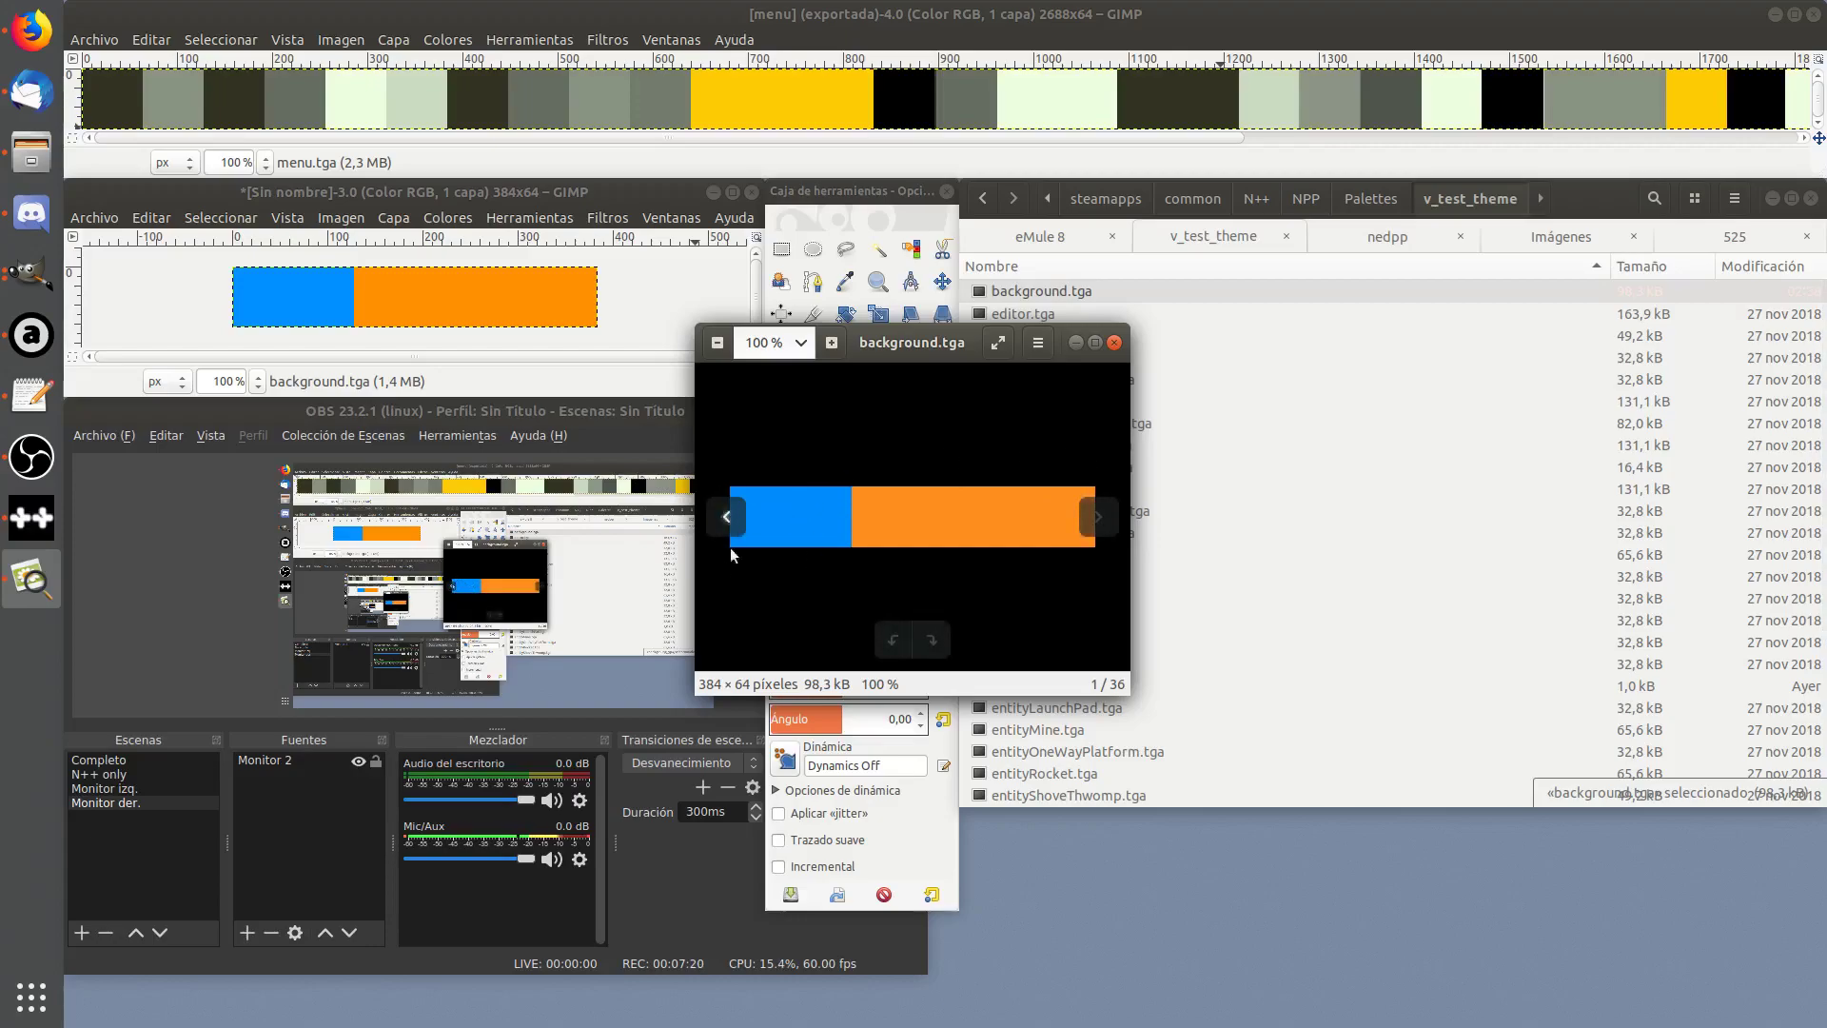
click(1115, 342)
click(1055, 380)
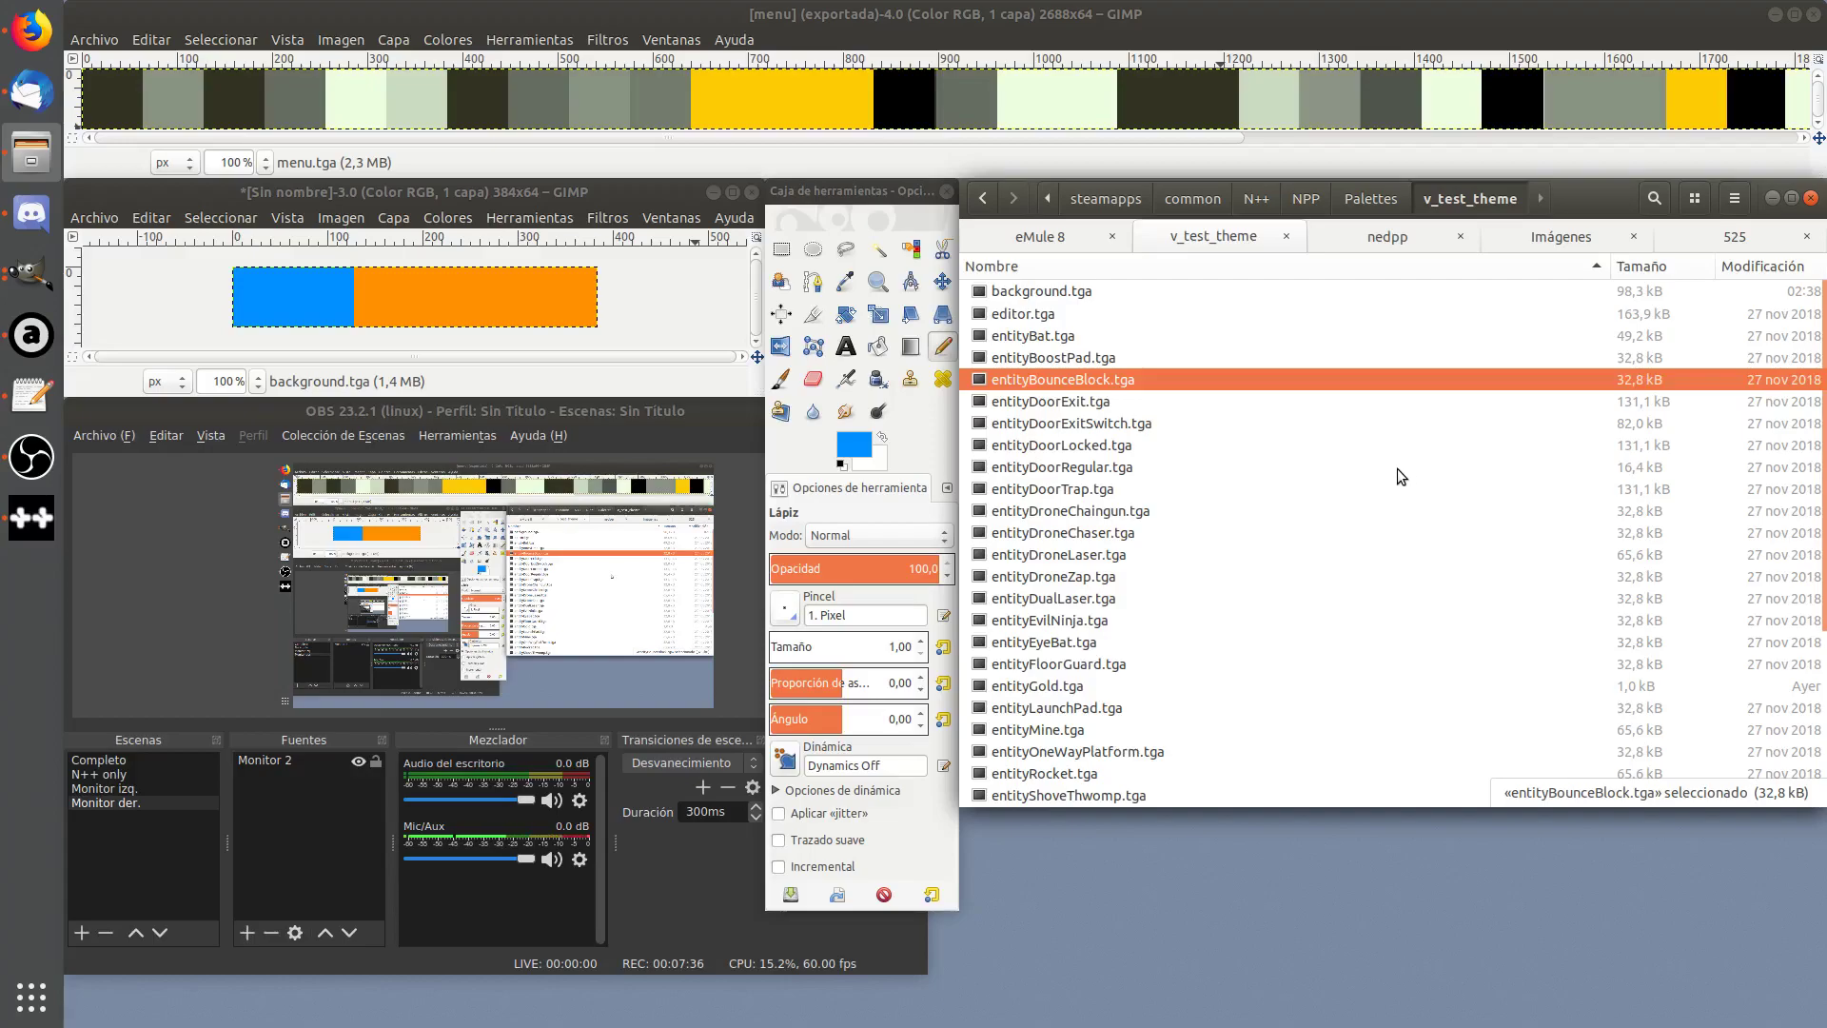
Bucket-fill two of the grey blocks before the yellow section of the menu.tga image with the blue foreground colour
click(615, 194)
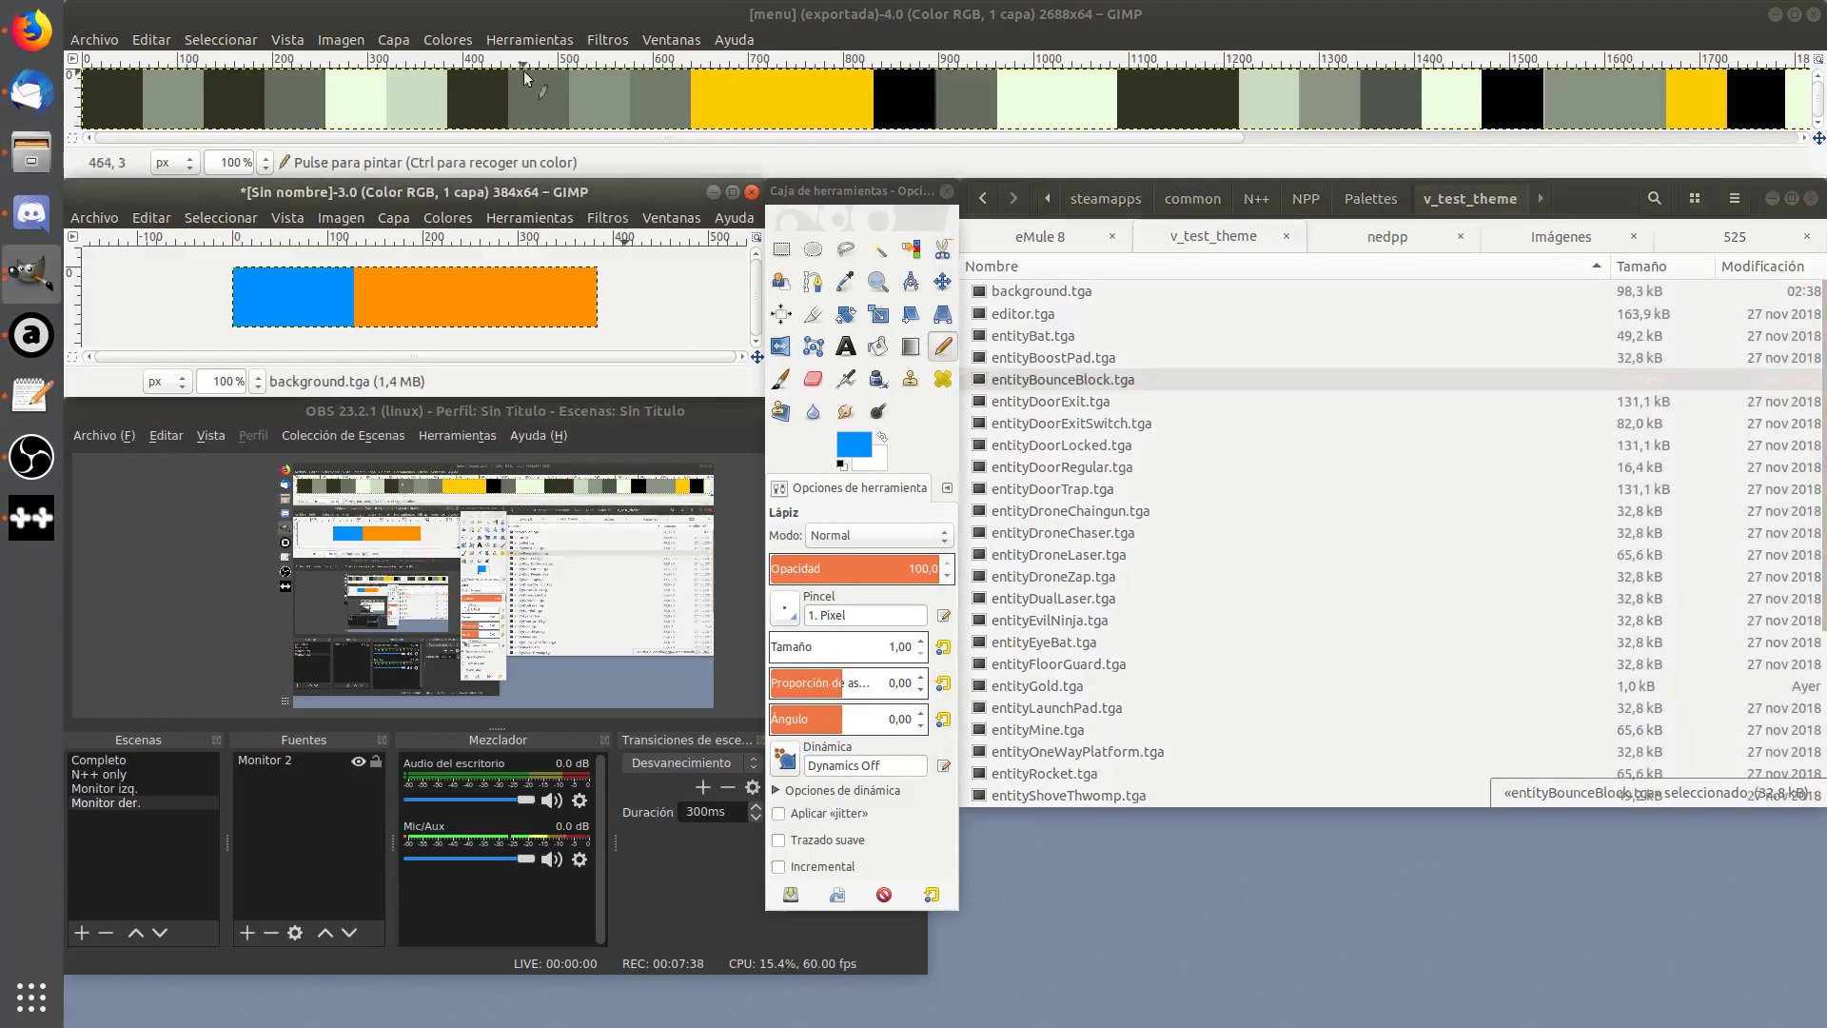
click(733, 18)
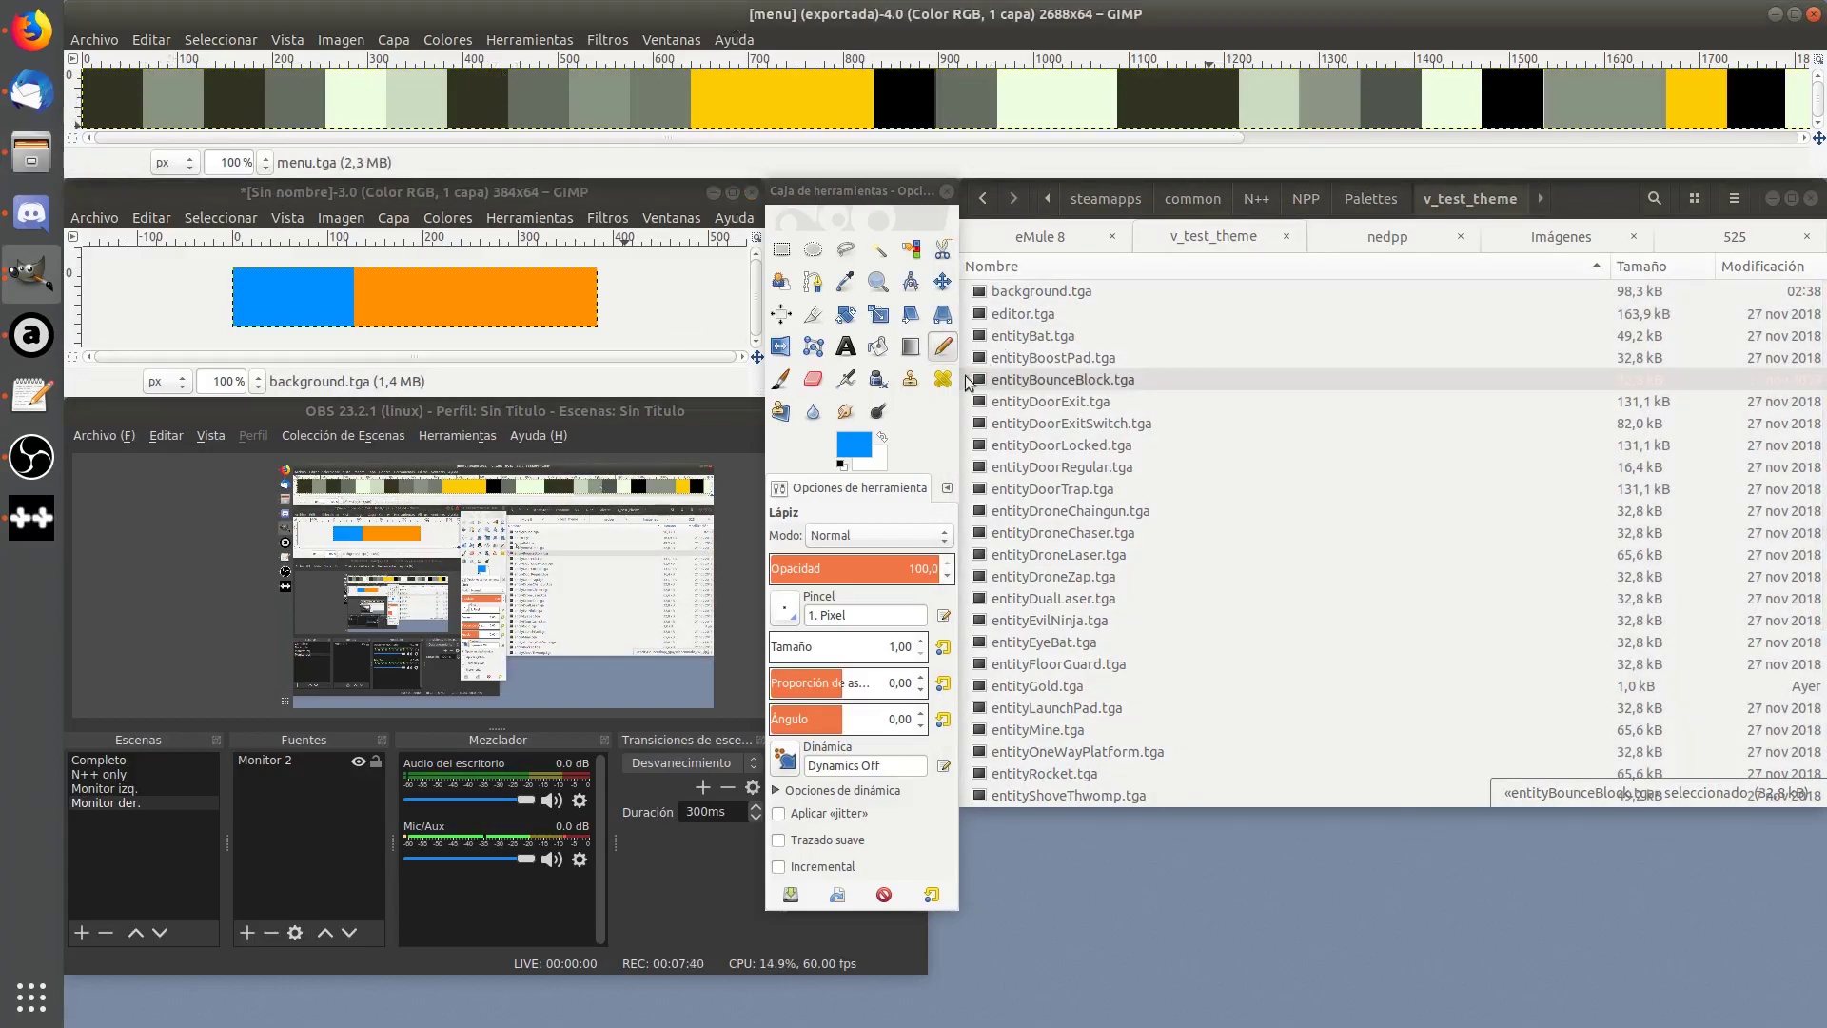
click(878, 346)
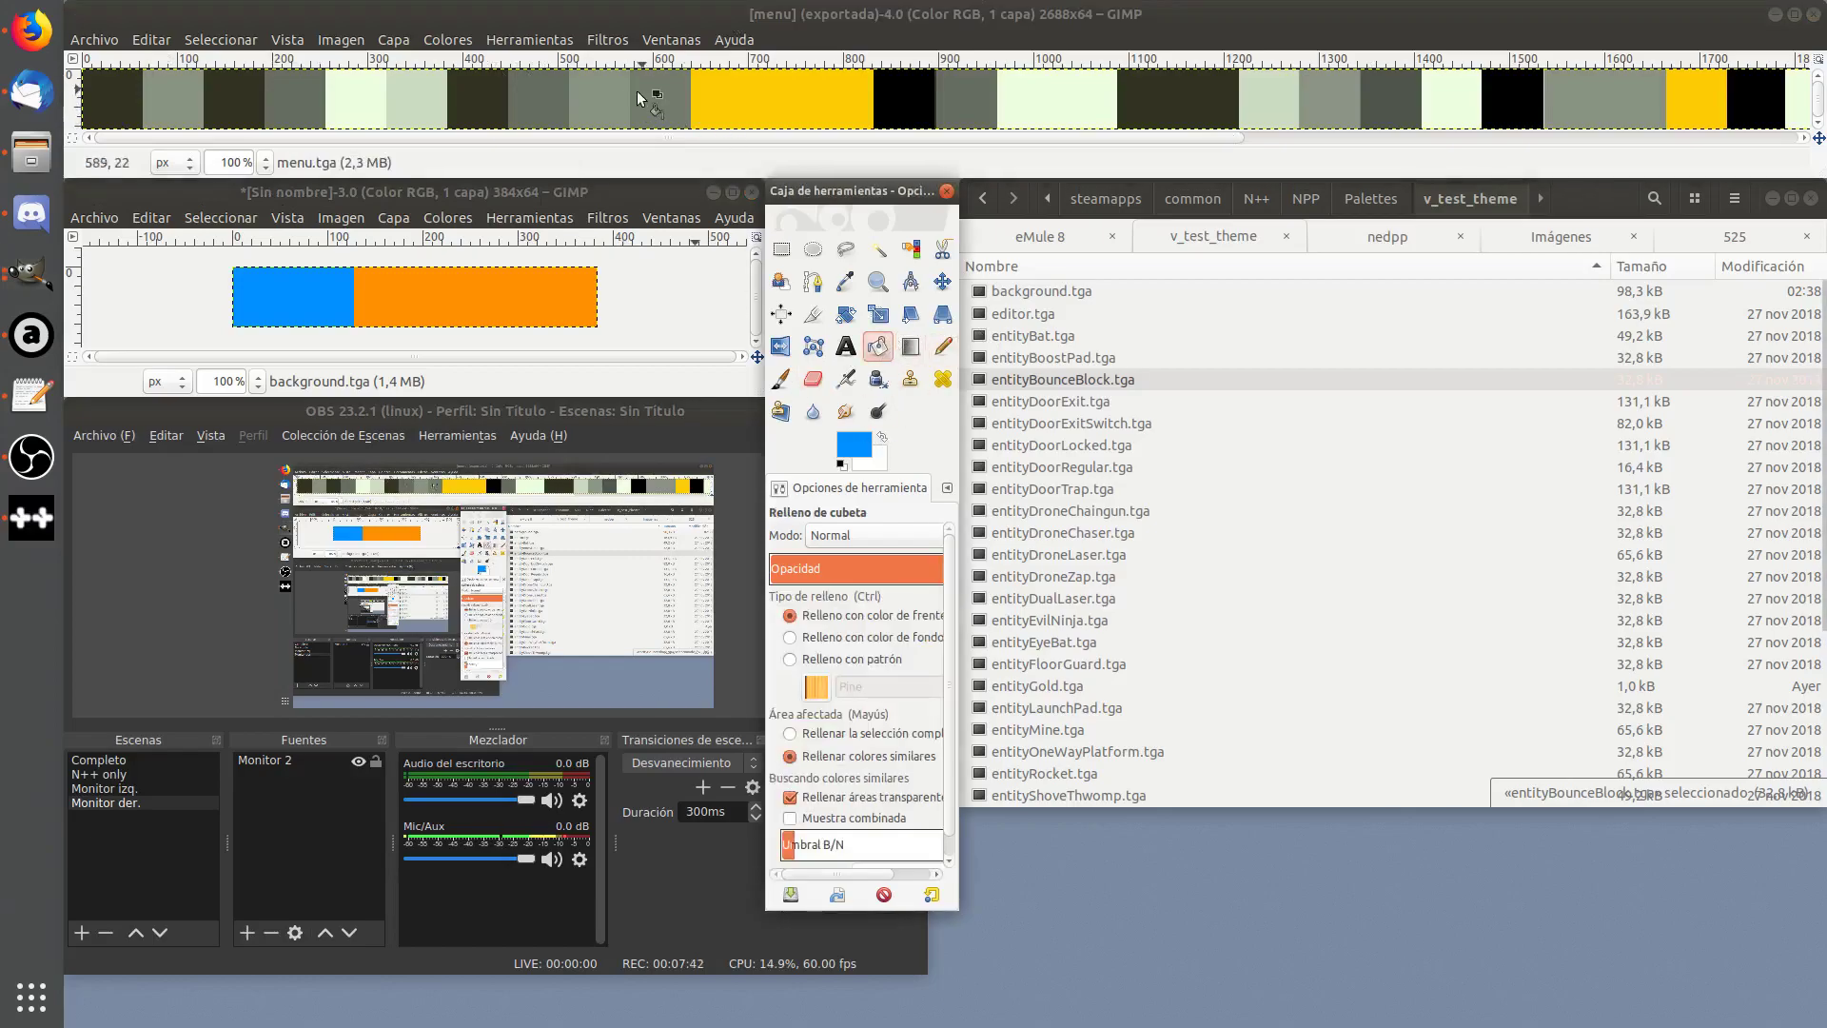
click(597, 95)
click(475, 107)
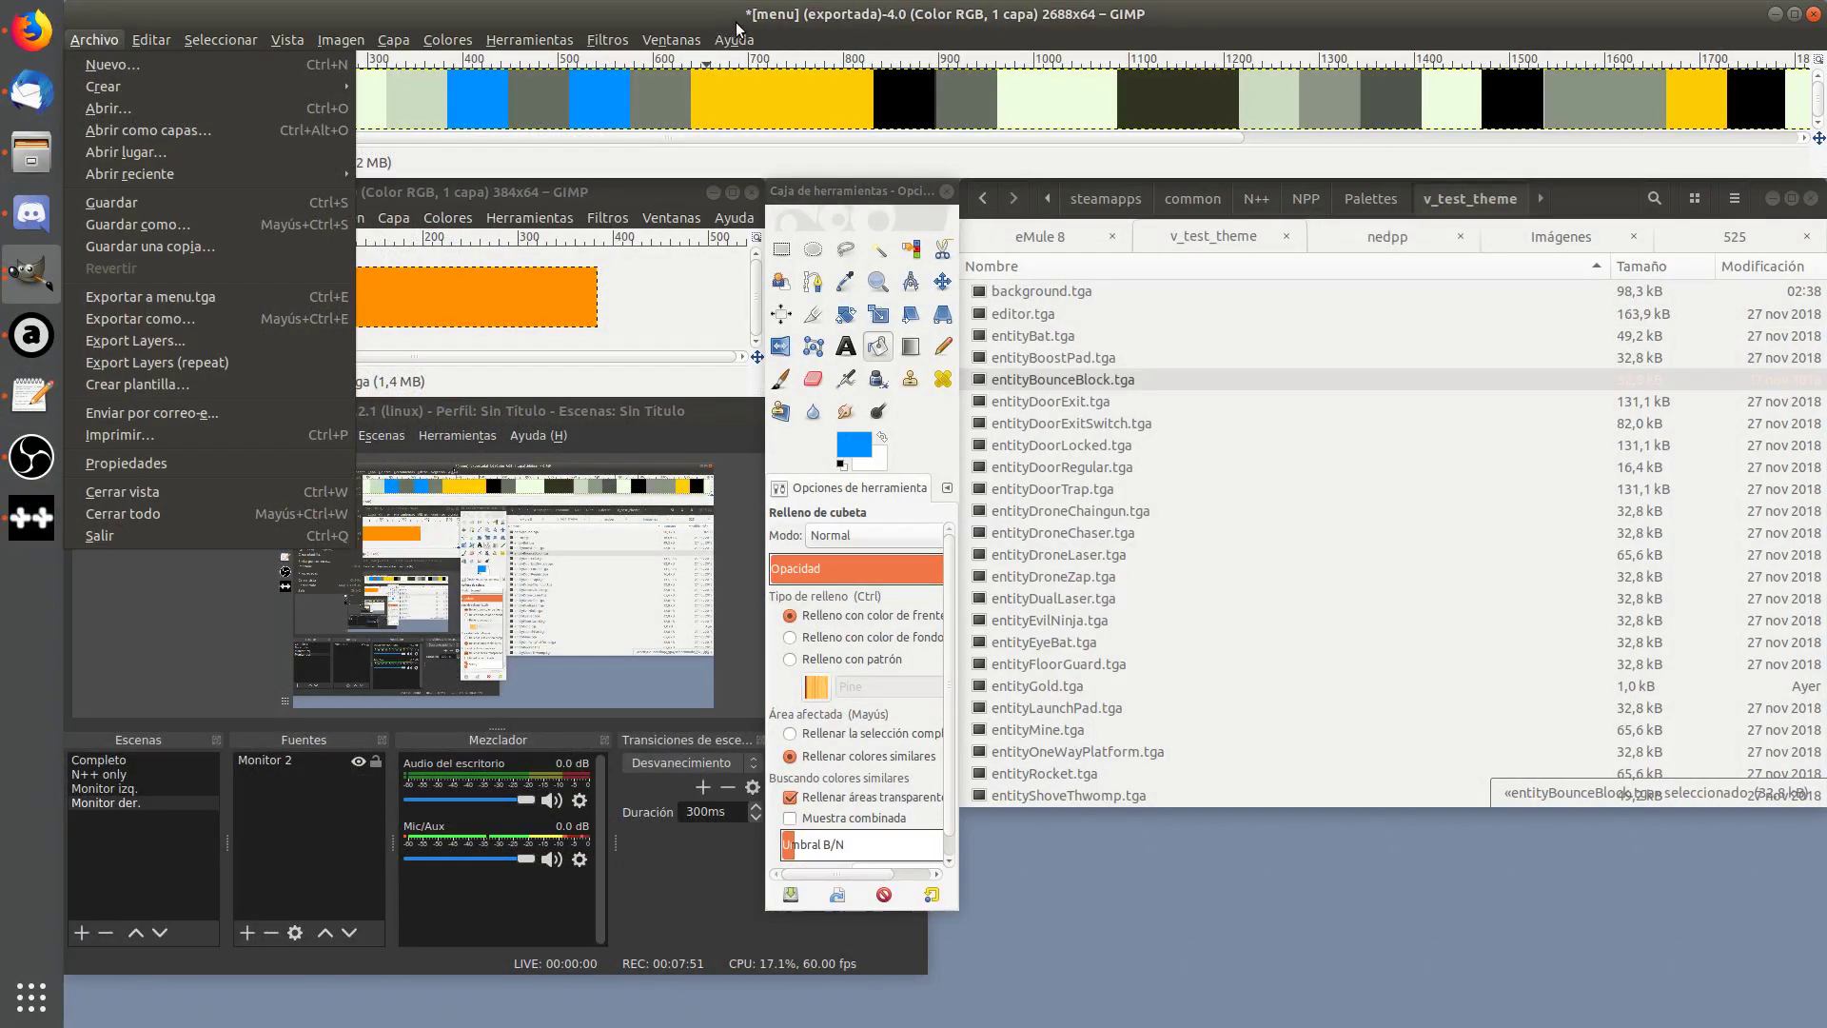
Undo the two blue fills in the menu.tga image
click(741, 21)
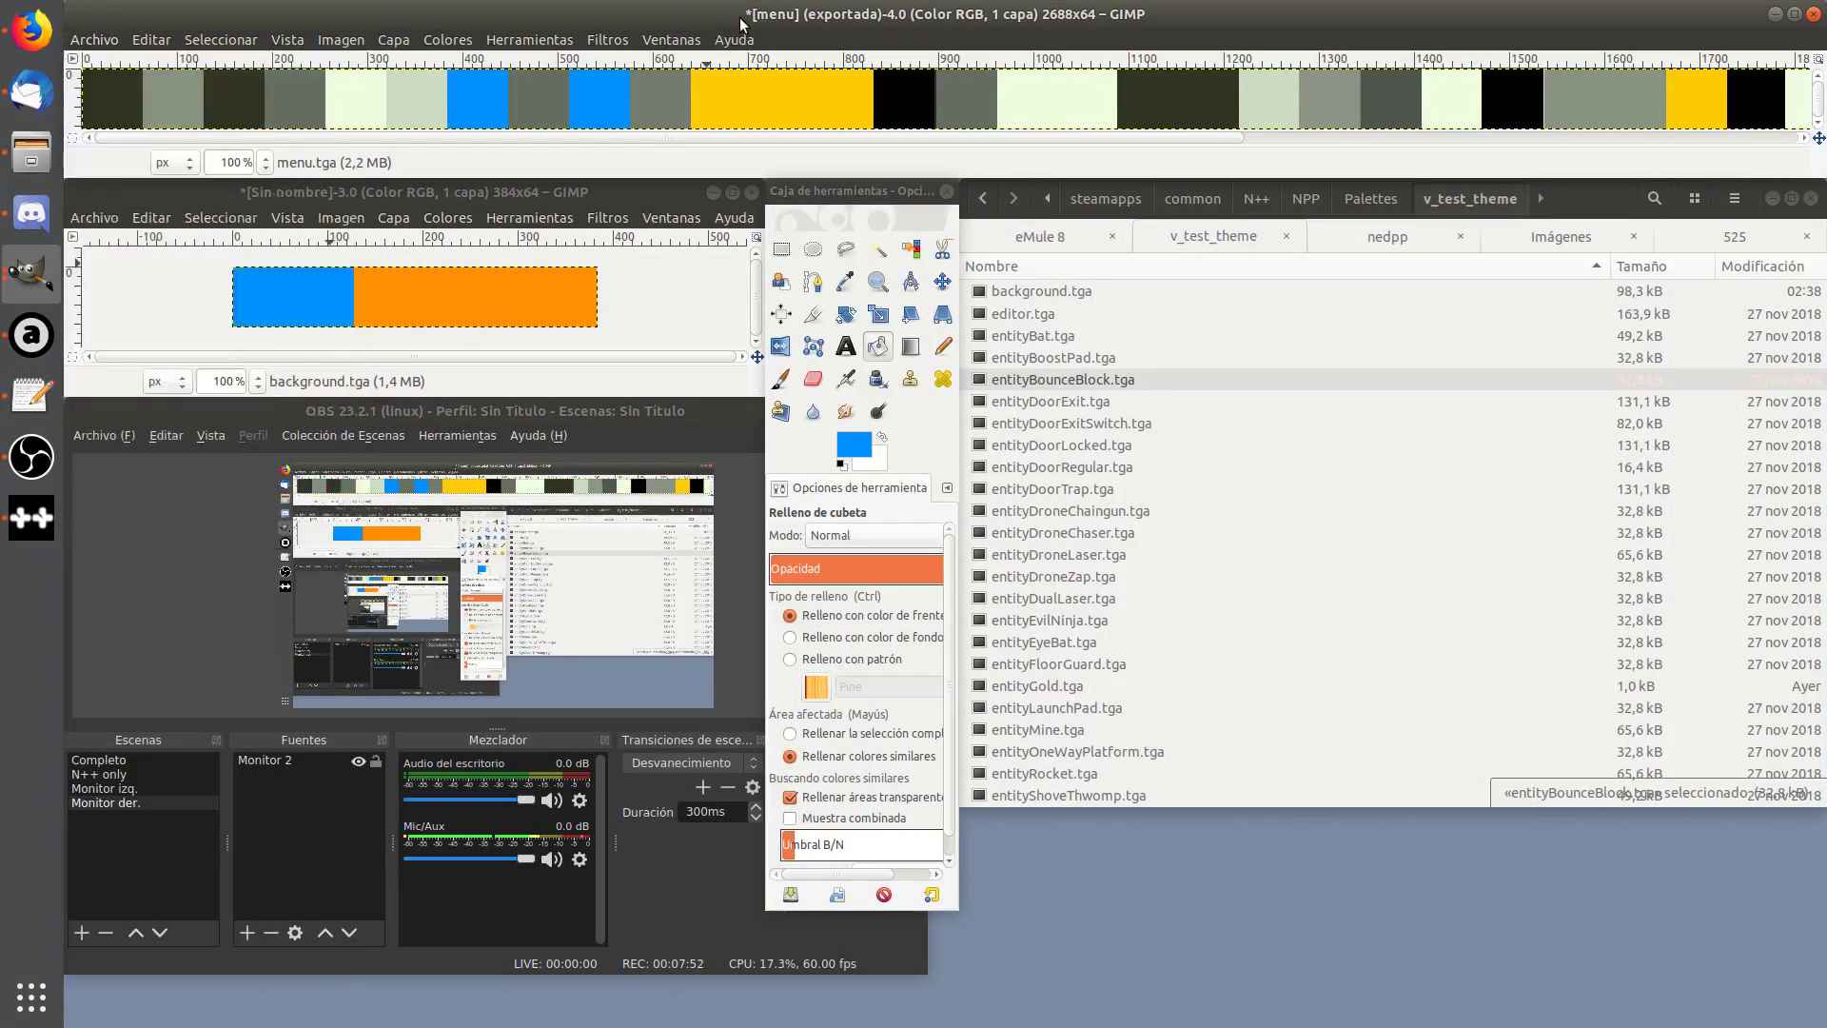
key(ctrl+z)
key(ctrl+z)
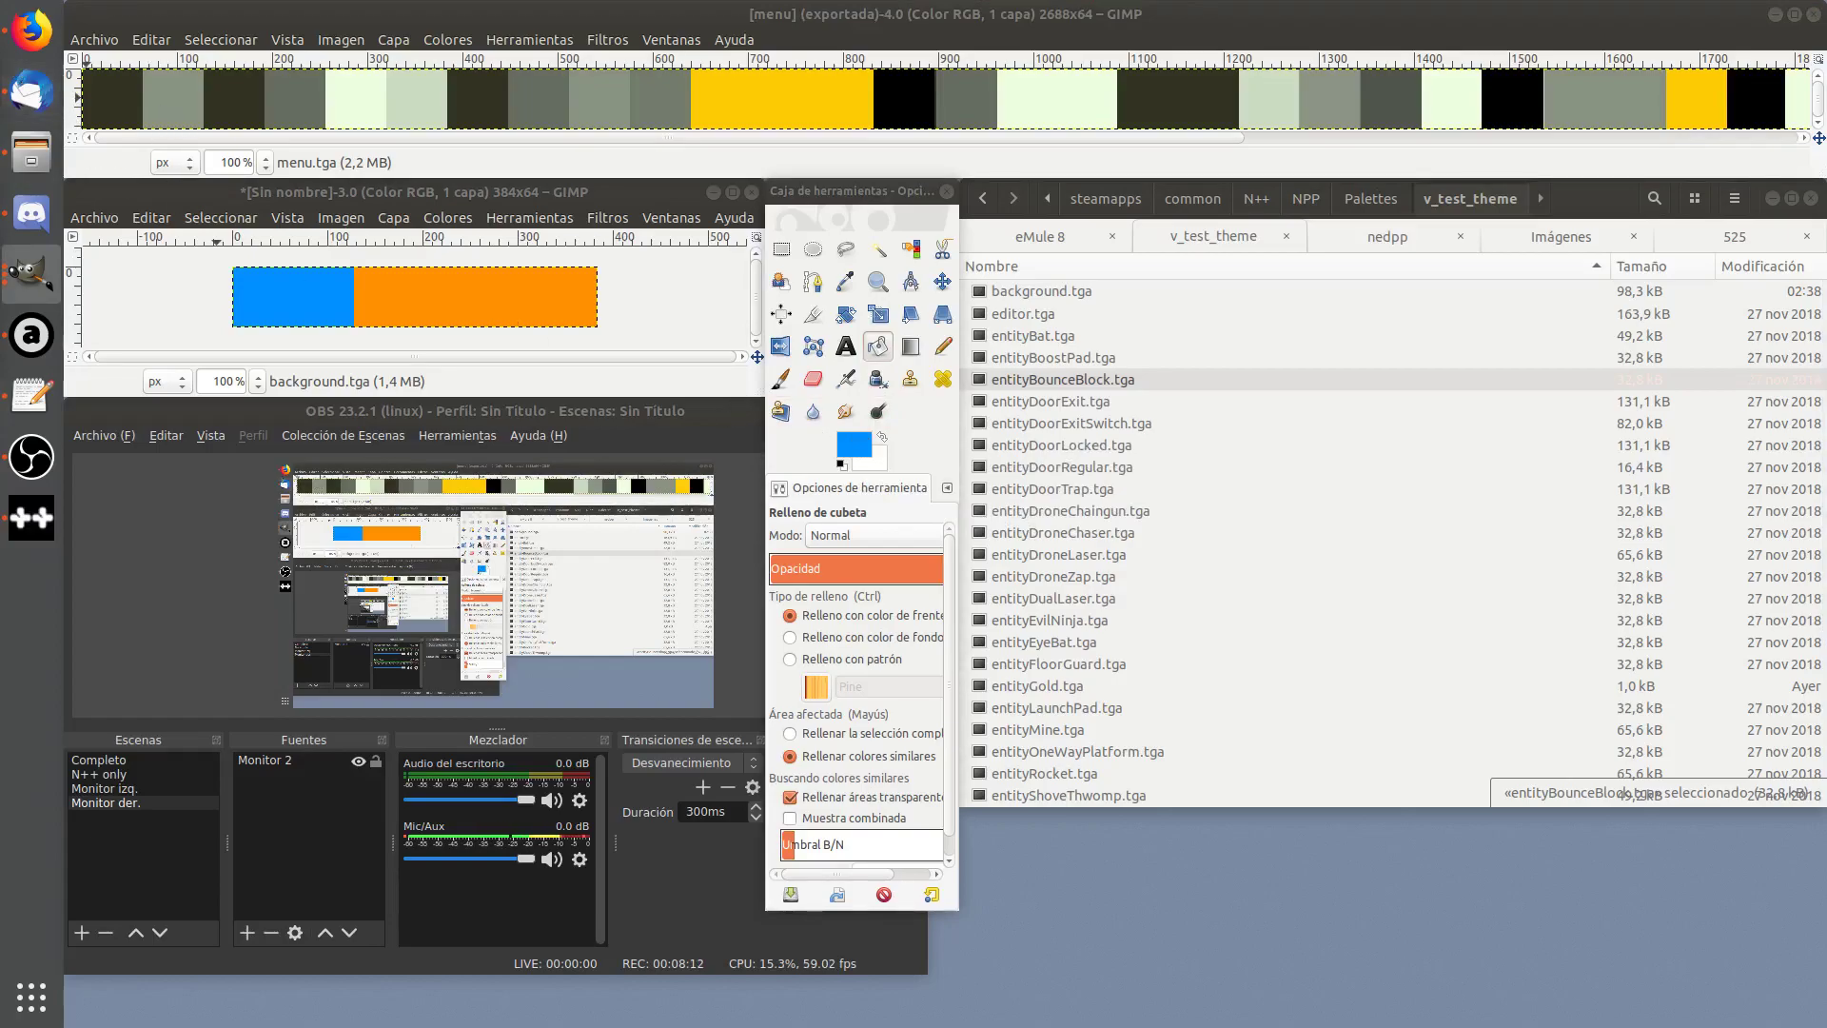
Swap the colours, bucket-fill the orange area of the background image with white, and swap the colours back
click(882, 437)
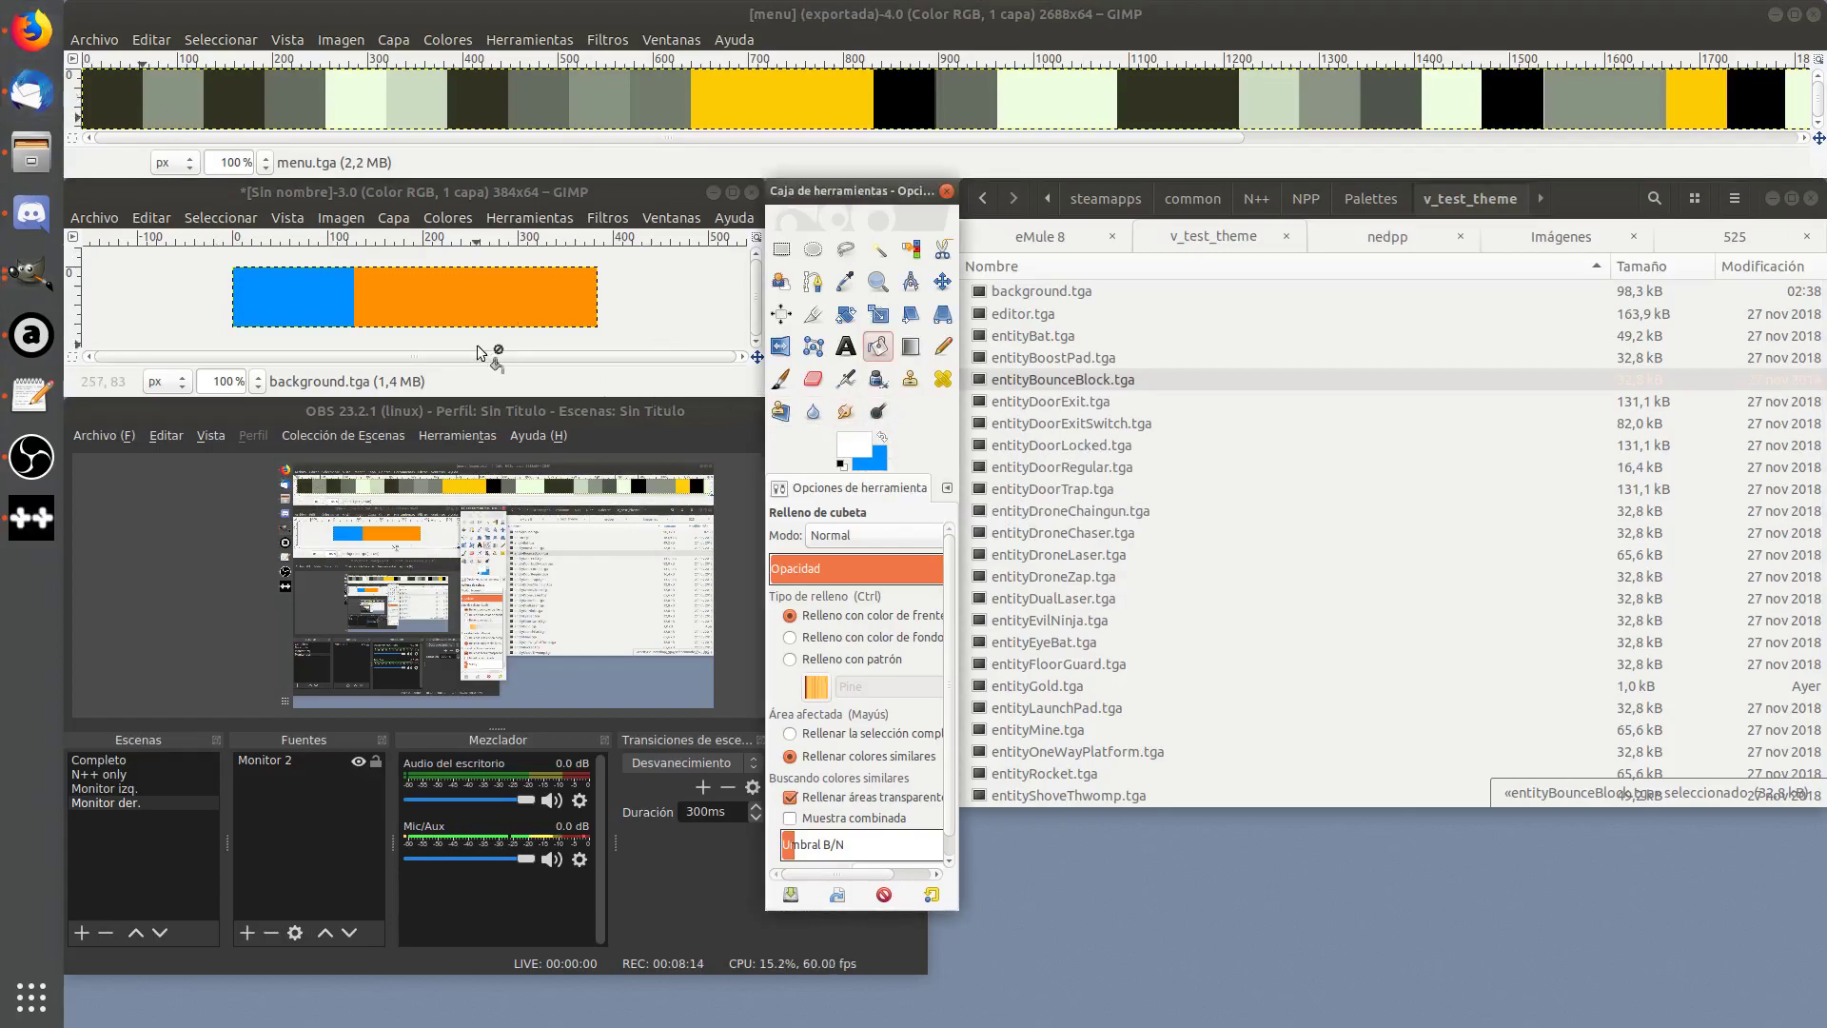
click(480, 306)
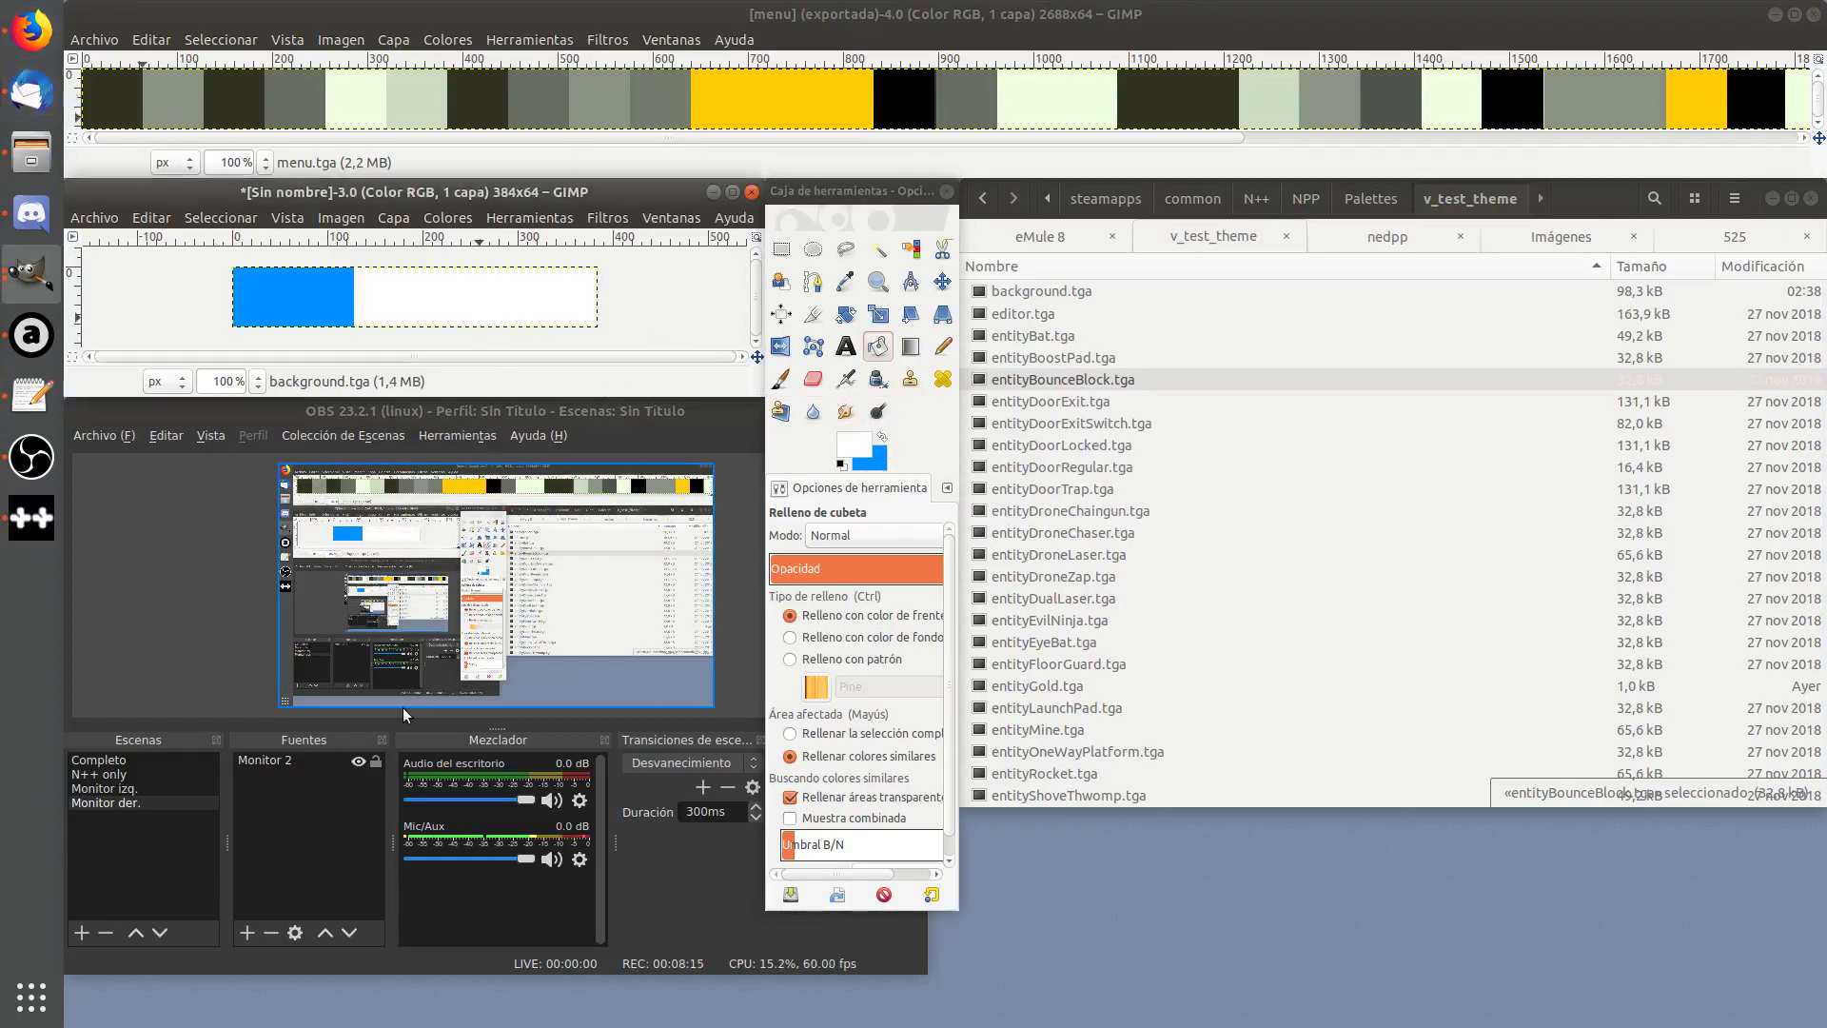
click(879, 440)
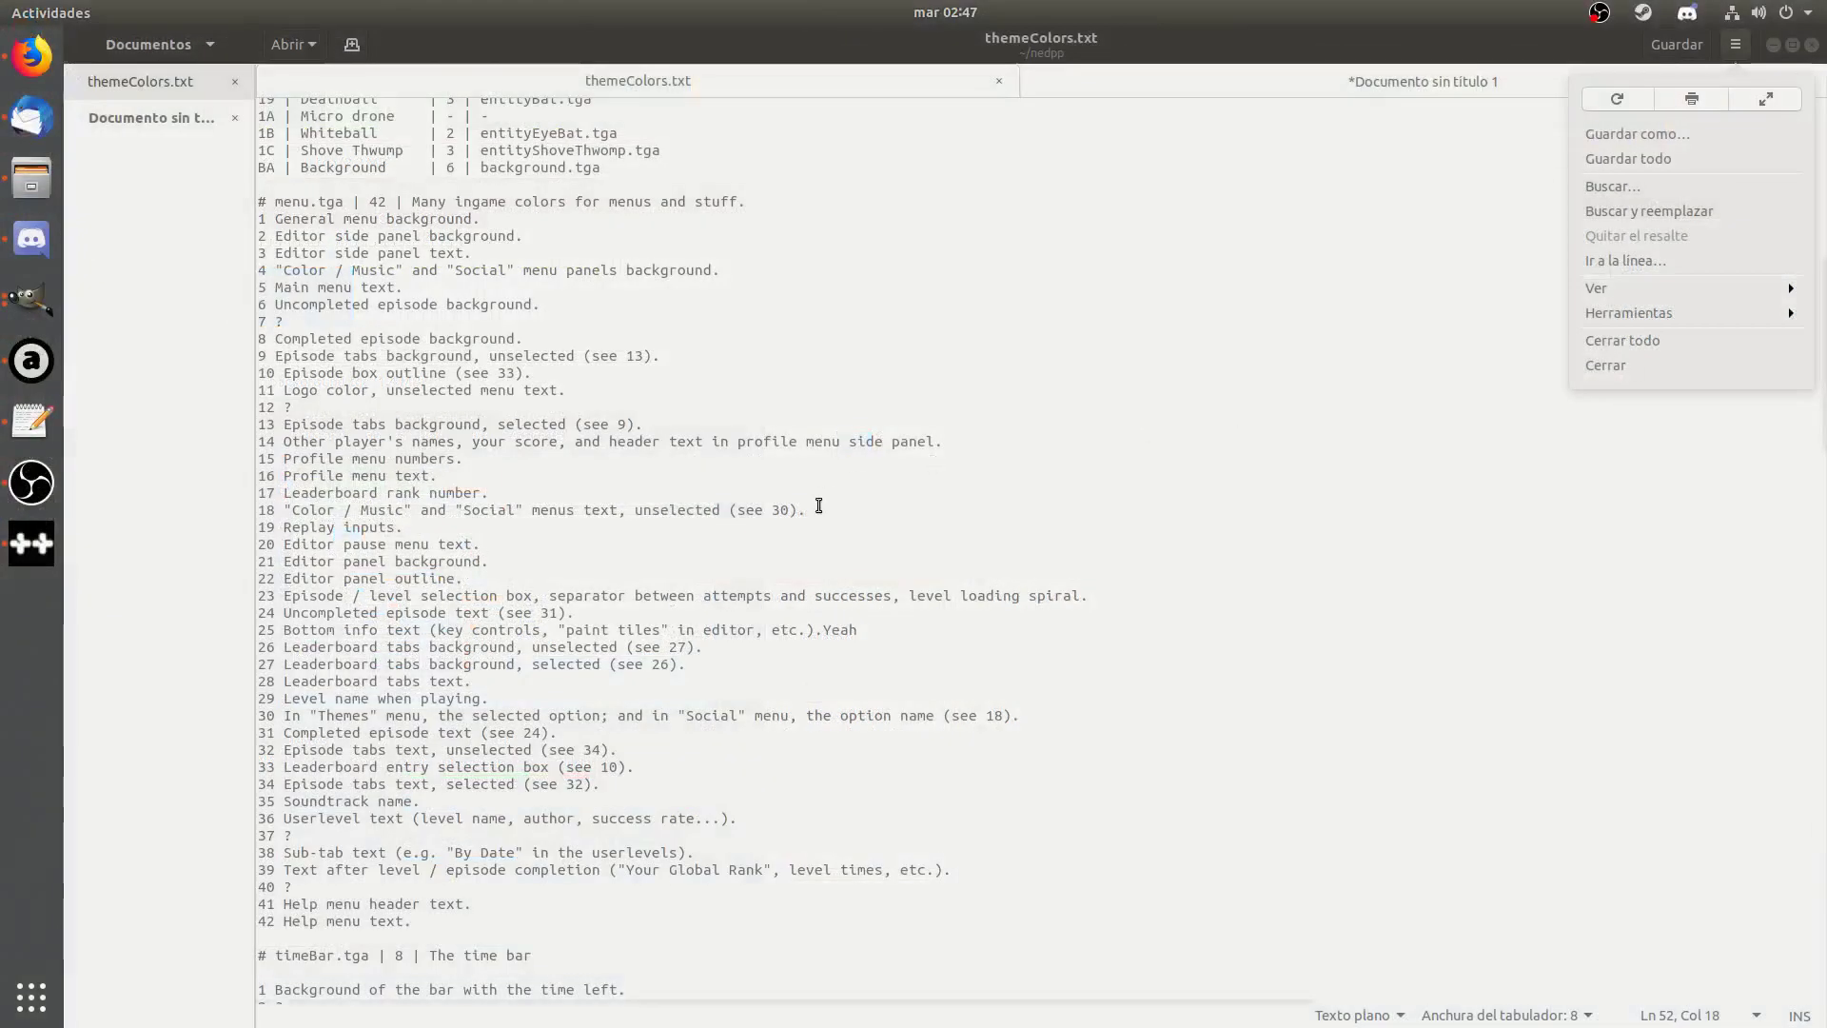
Return to themeColors.txt and look up the Background entry in the object table
scroll(641, 518, up, 10)
scroll(361, 685, down, 20)
scroll(359, 687, up, 10)
scroll(359, 687, up, 18)
click(435, 723)
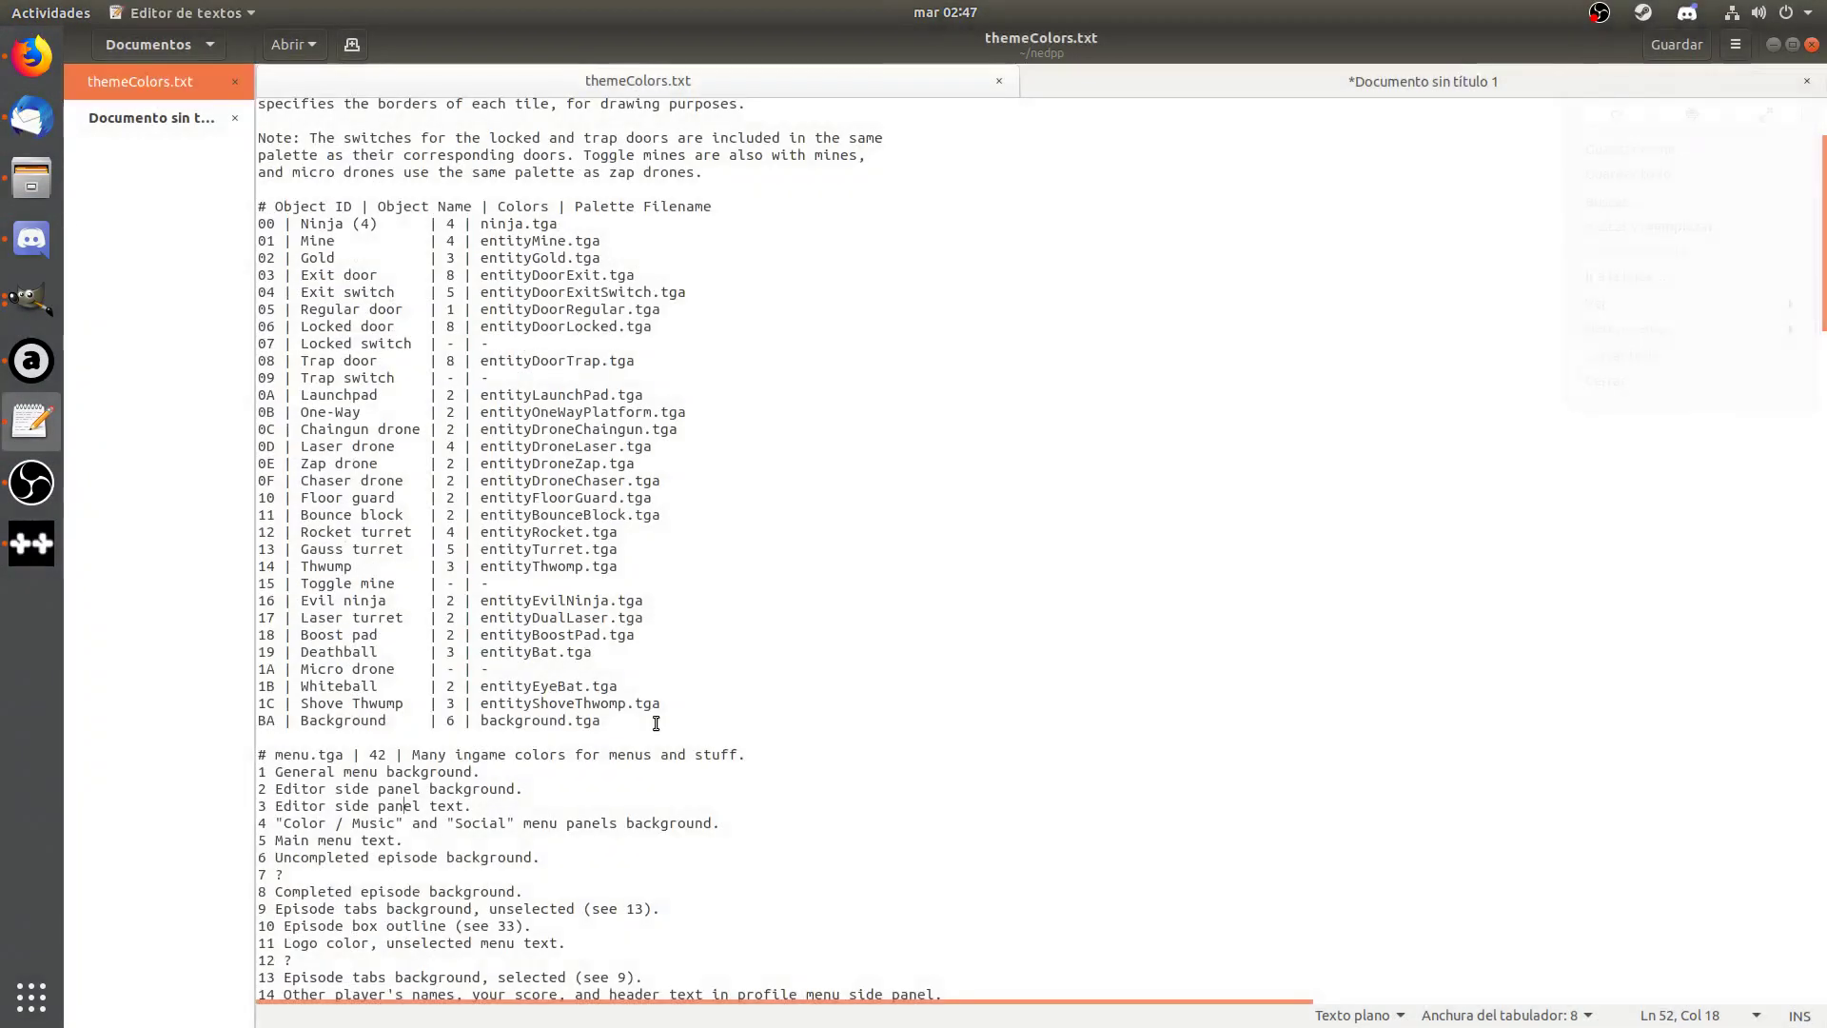
Examine the BA entries in themeColors.txt, highlighting the tile outline, the background, and entries BA-3 to BA-5
scroll(654, 722, down, 20)
scroll(647, 716, down, 20)
click(352, 802)
drag(316, 721, 482, 731)
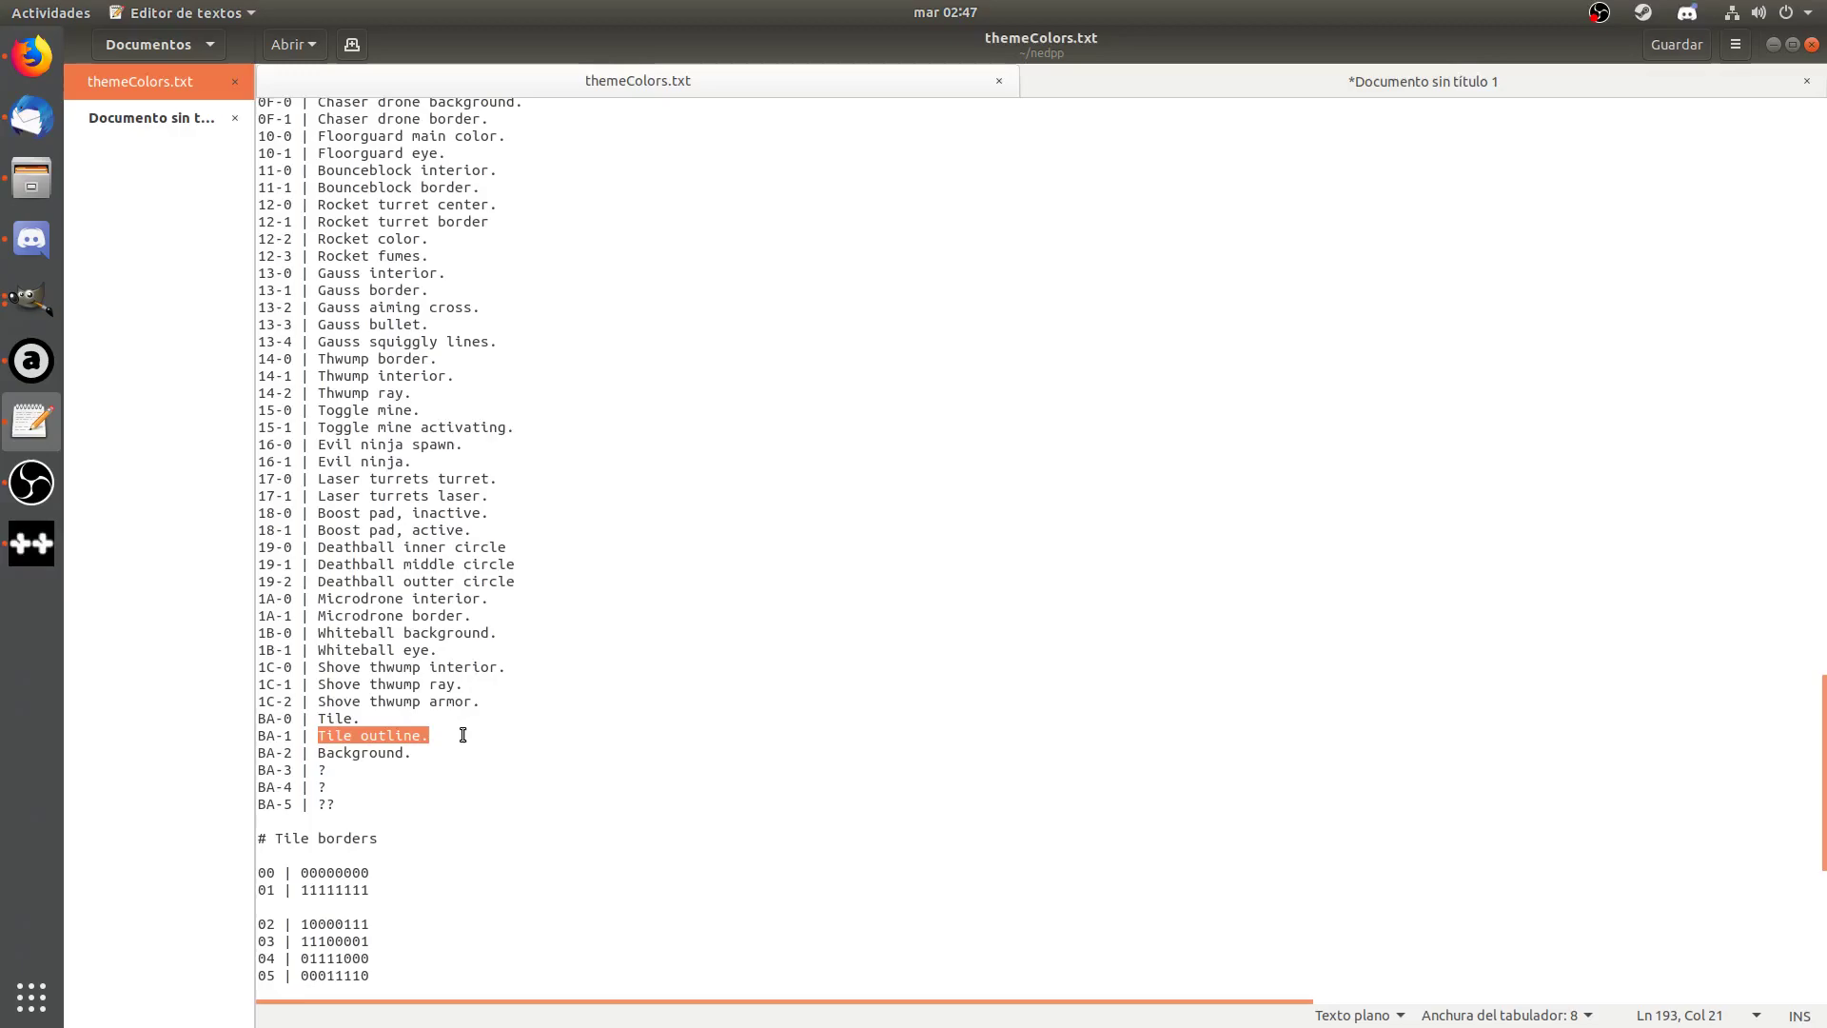
drag(317, 756, 411, 753)
drag(335, 804, 247, 767)
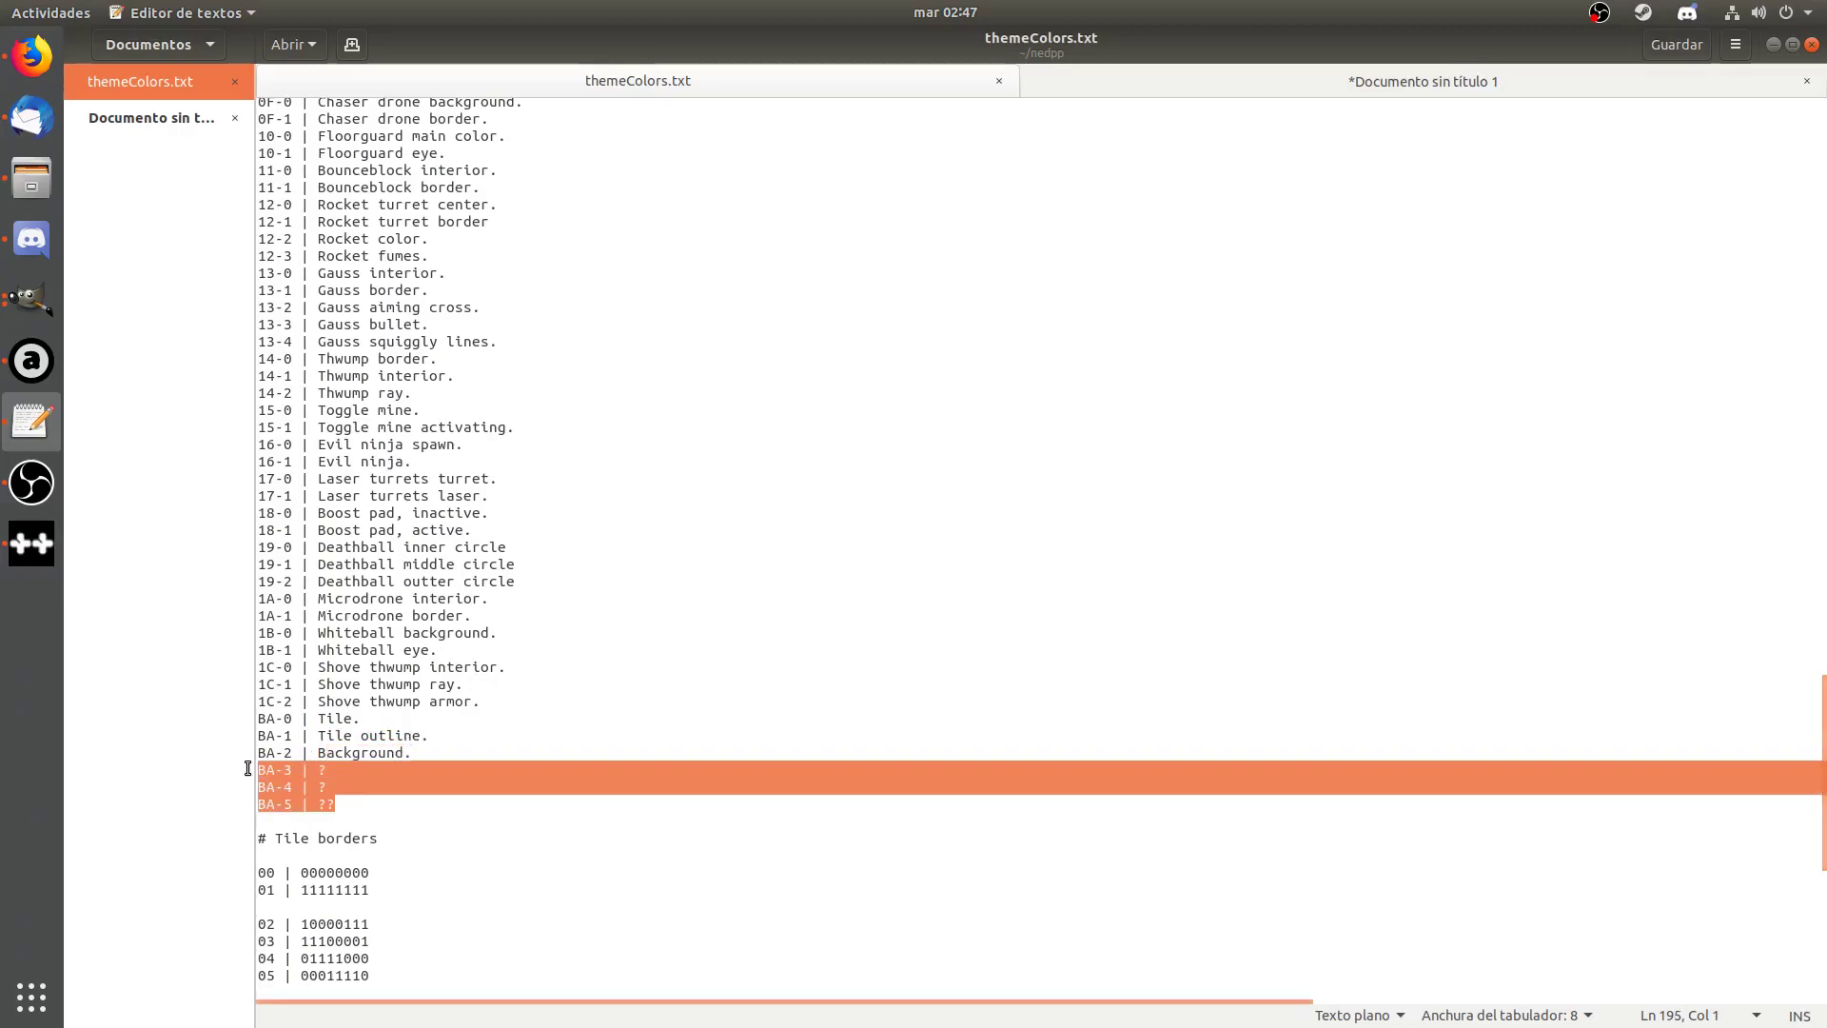
click(1213, 680)
scroll(1212, 679, up, 1)
scroll(1212, 679, up, 20)
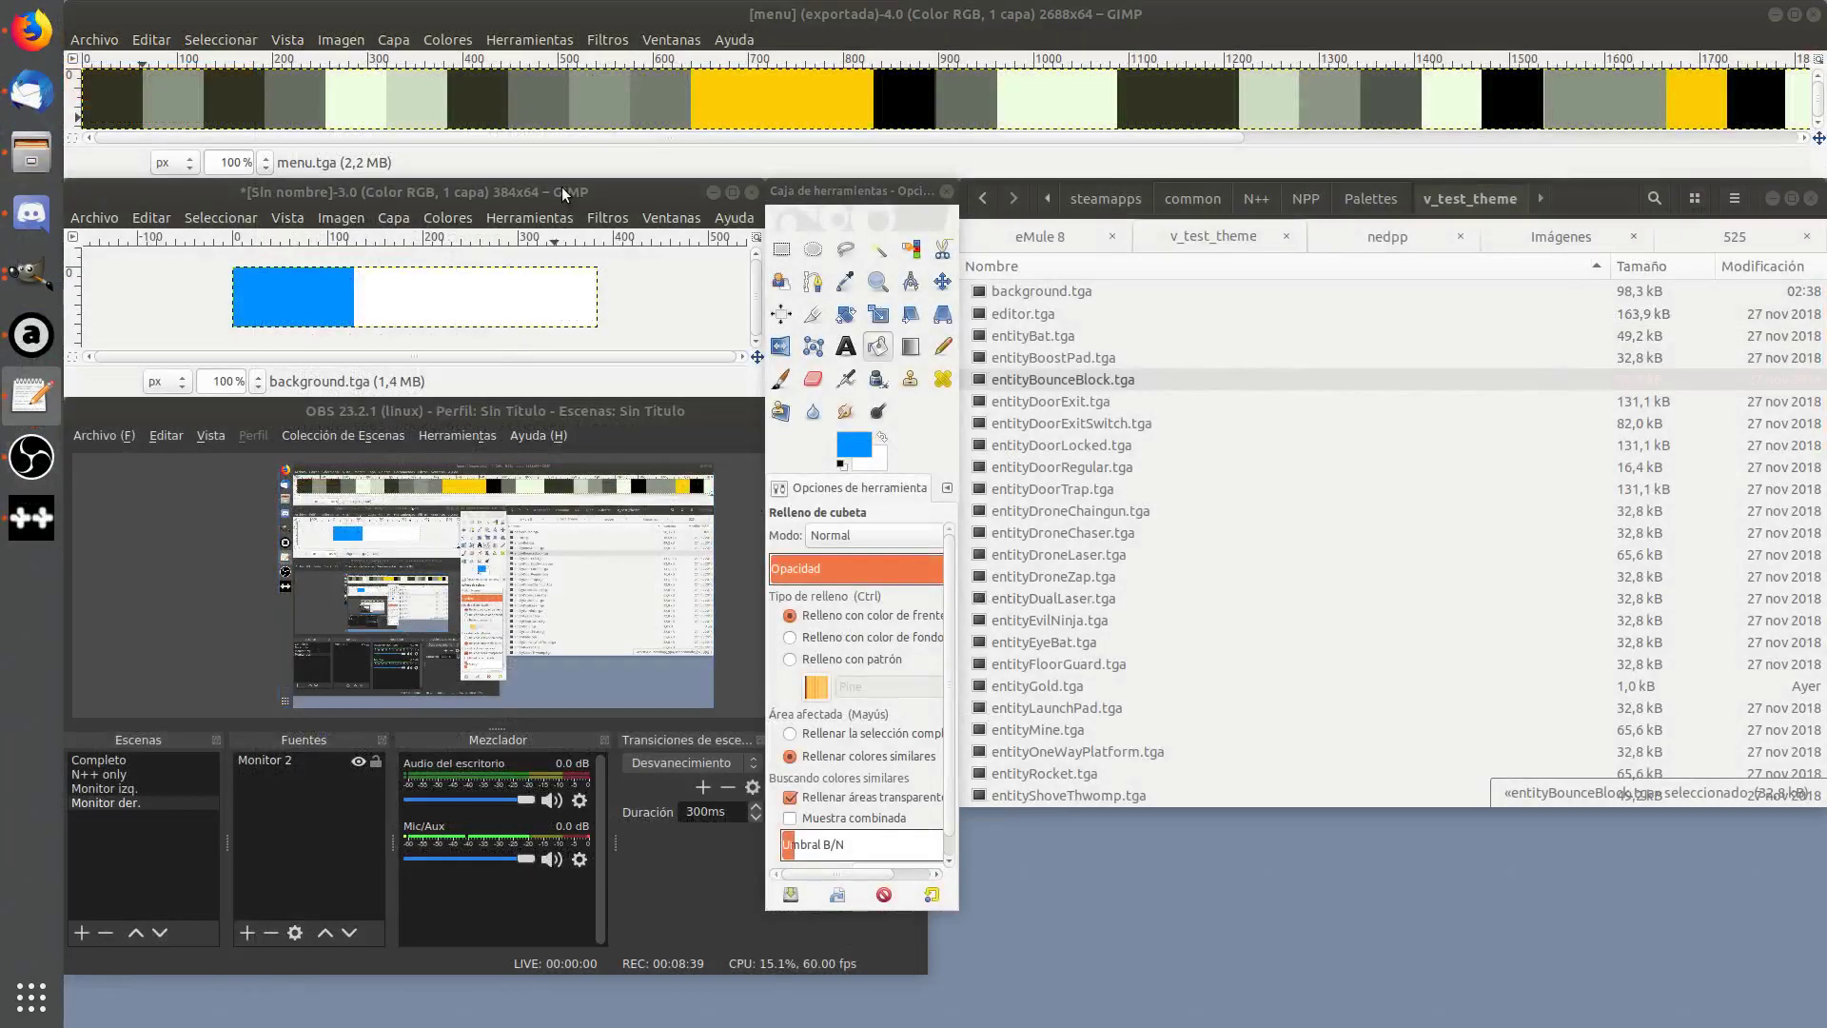
Pencil a white dot on the blue block of the background image and export it to background.tga
click(562, 186)
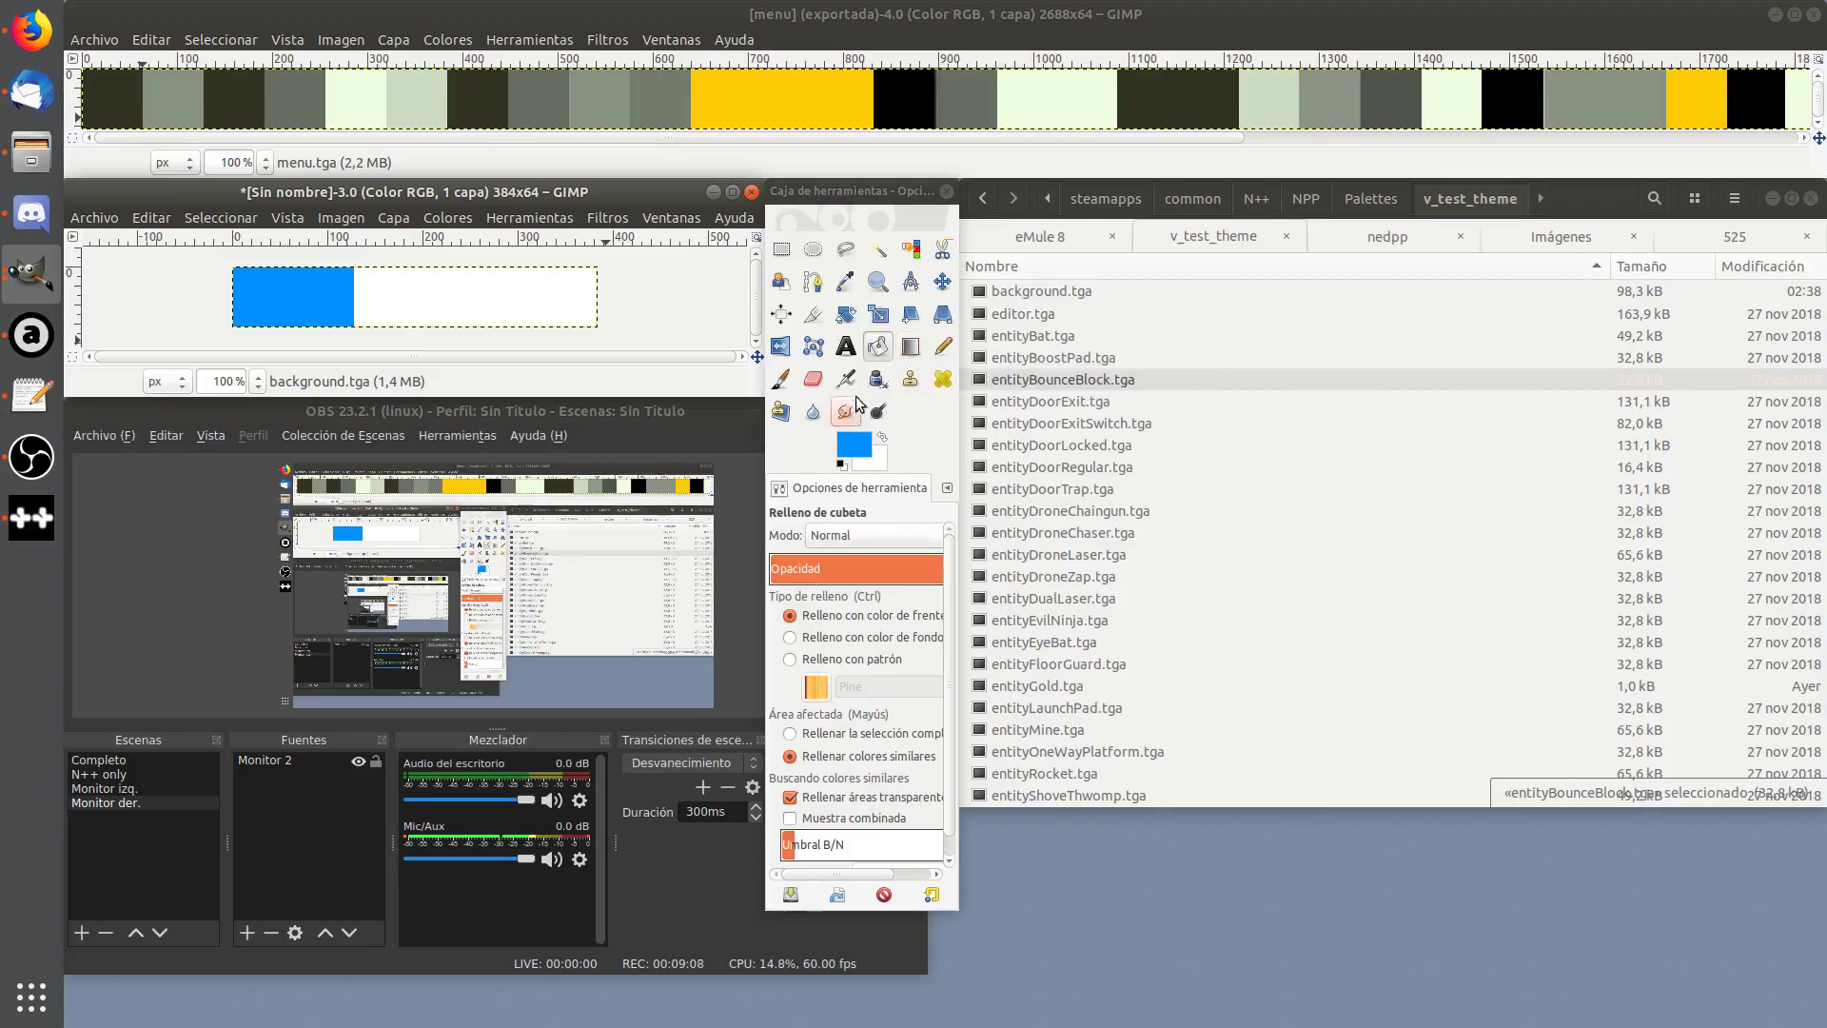
click(939, 353)
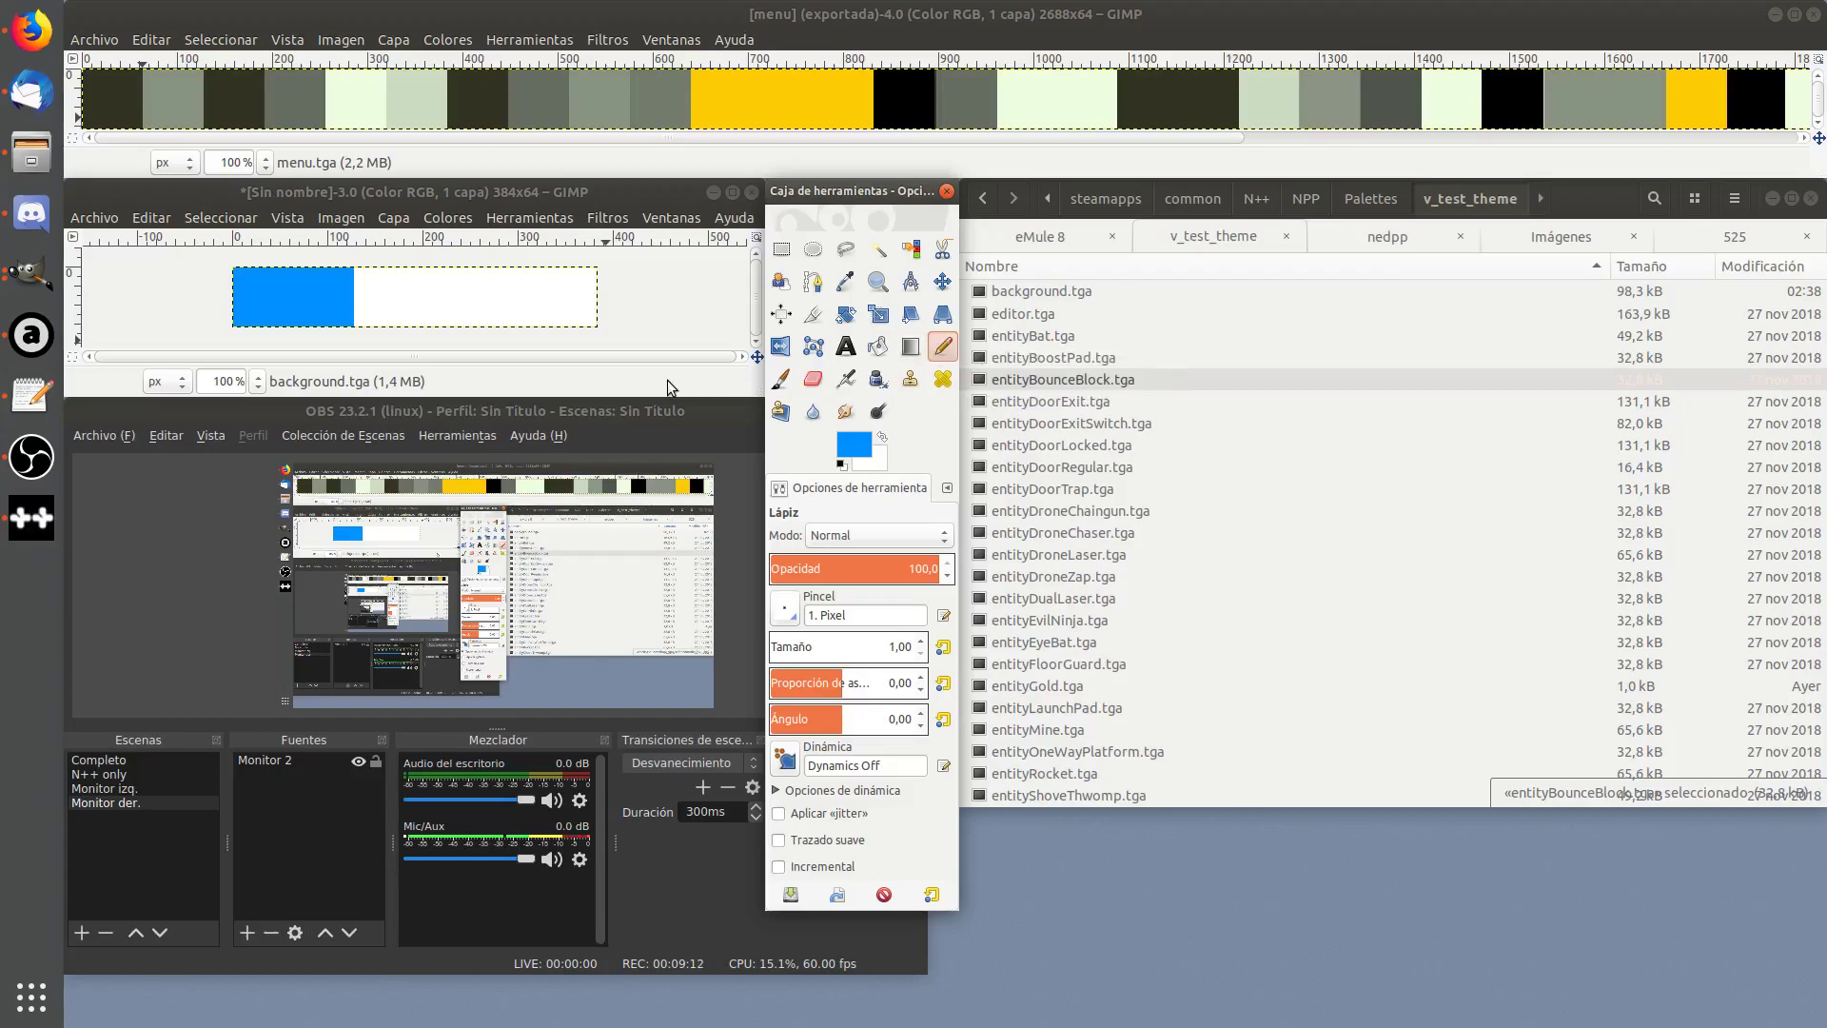
click(881, 439)
click(263, 295)
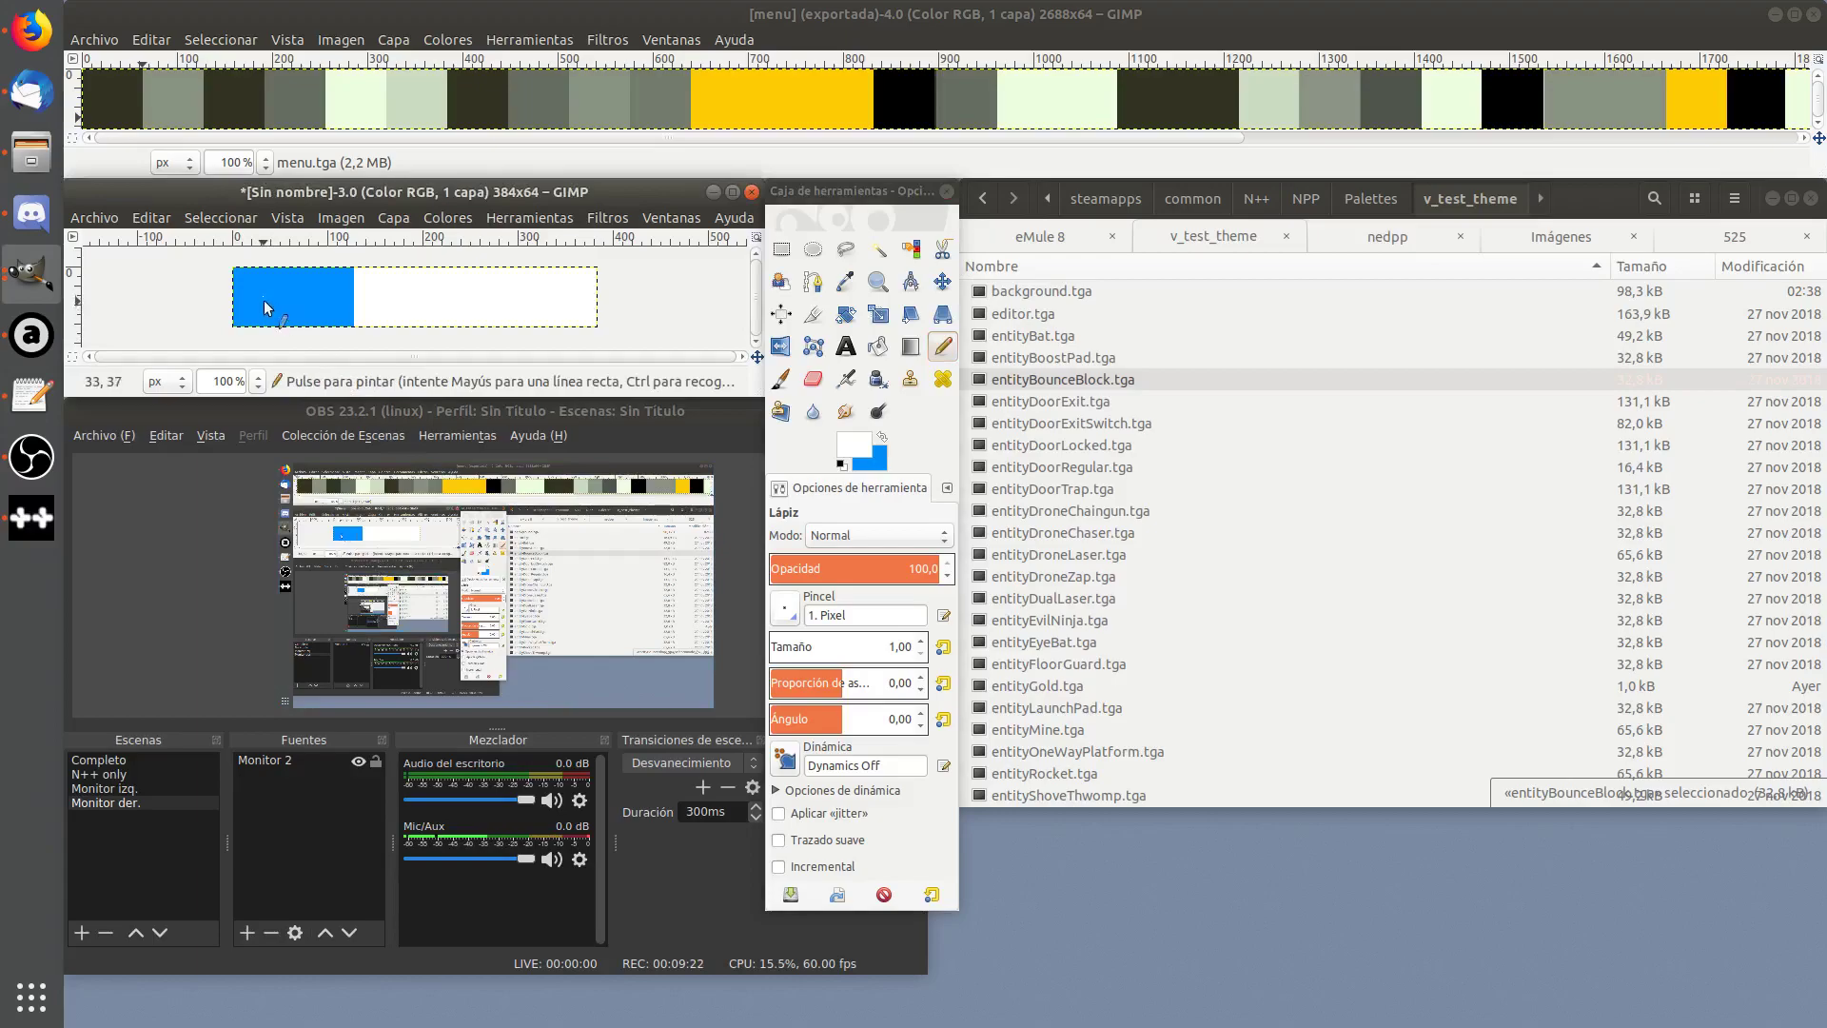
click(109, 219)
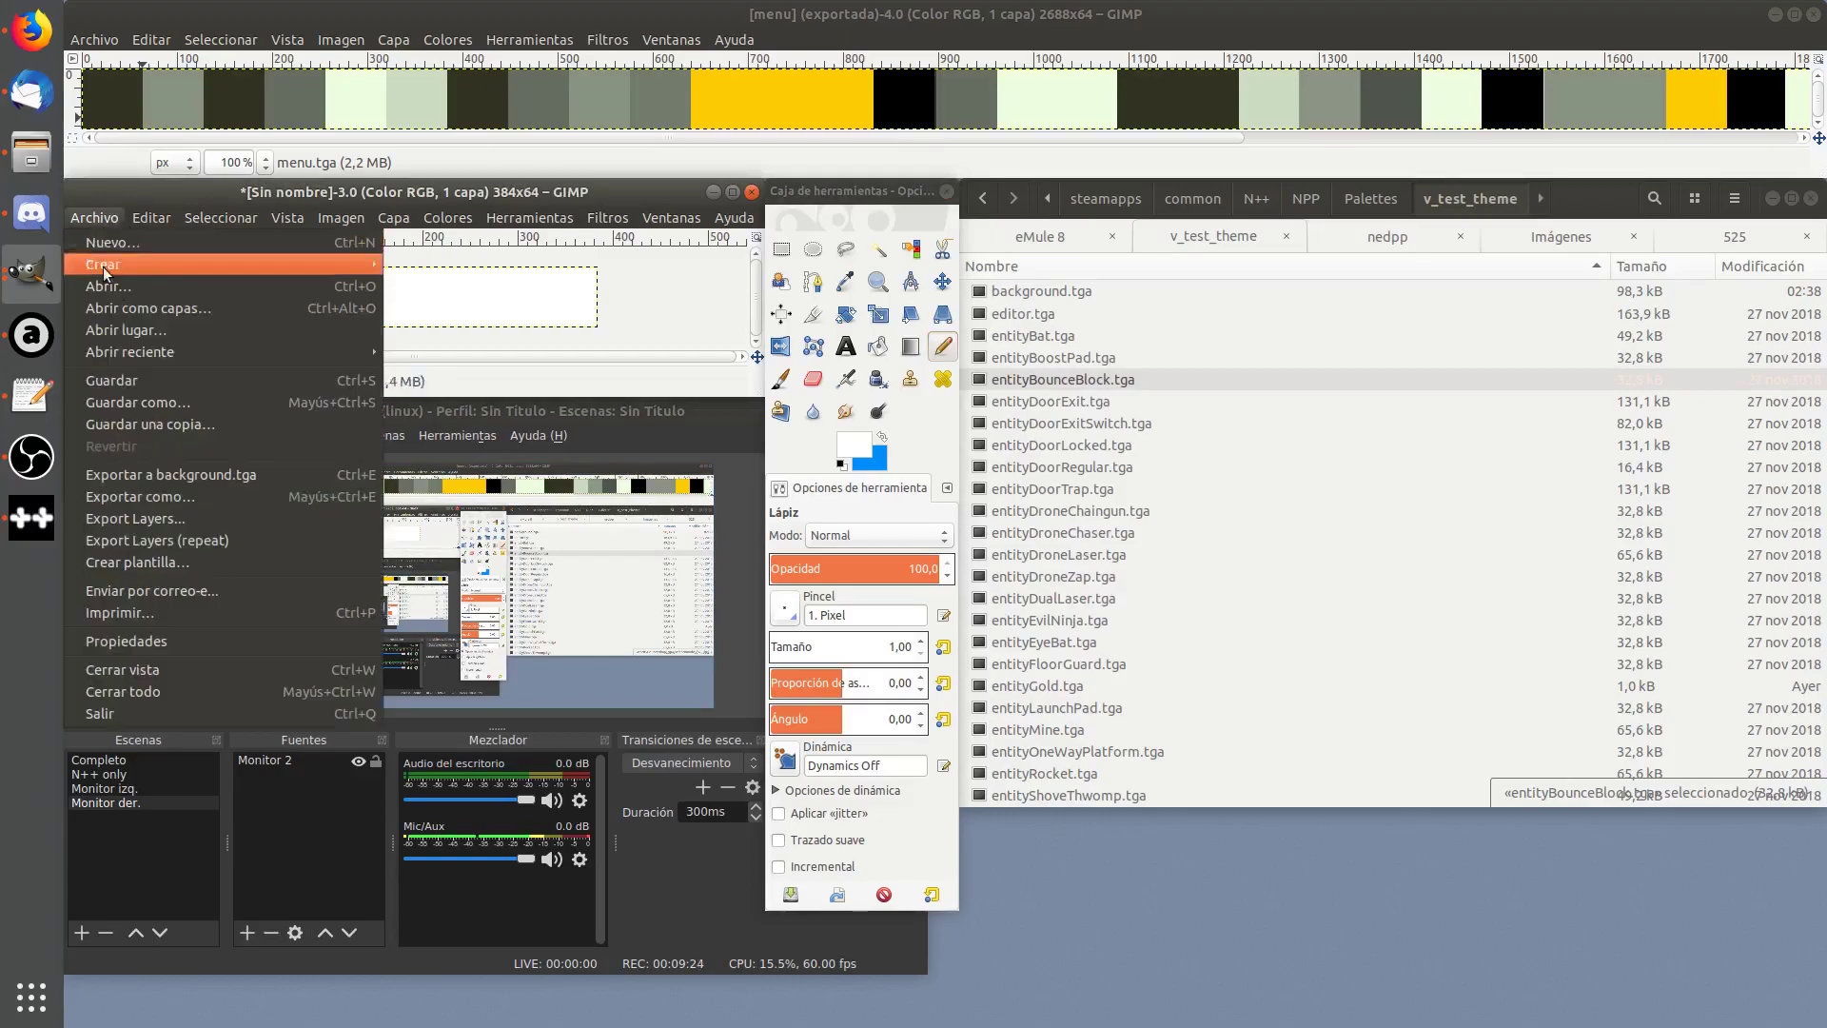
click(220, 474)
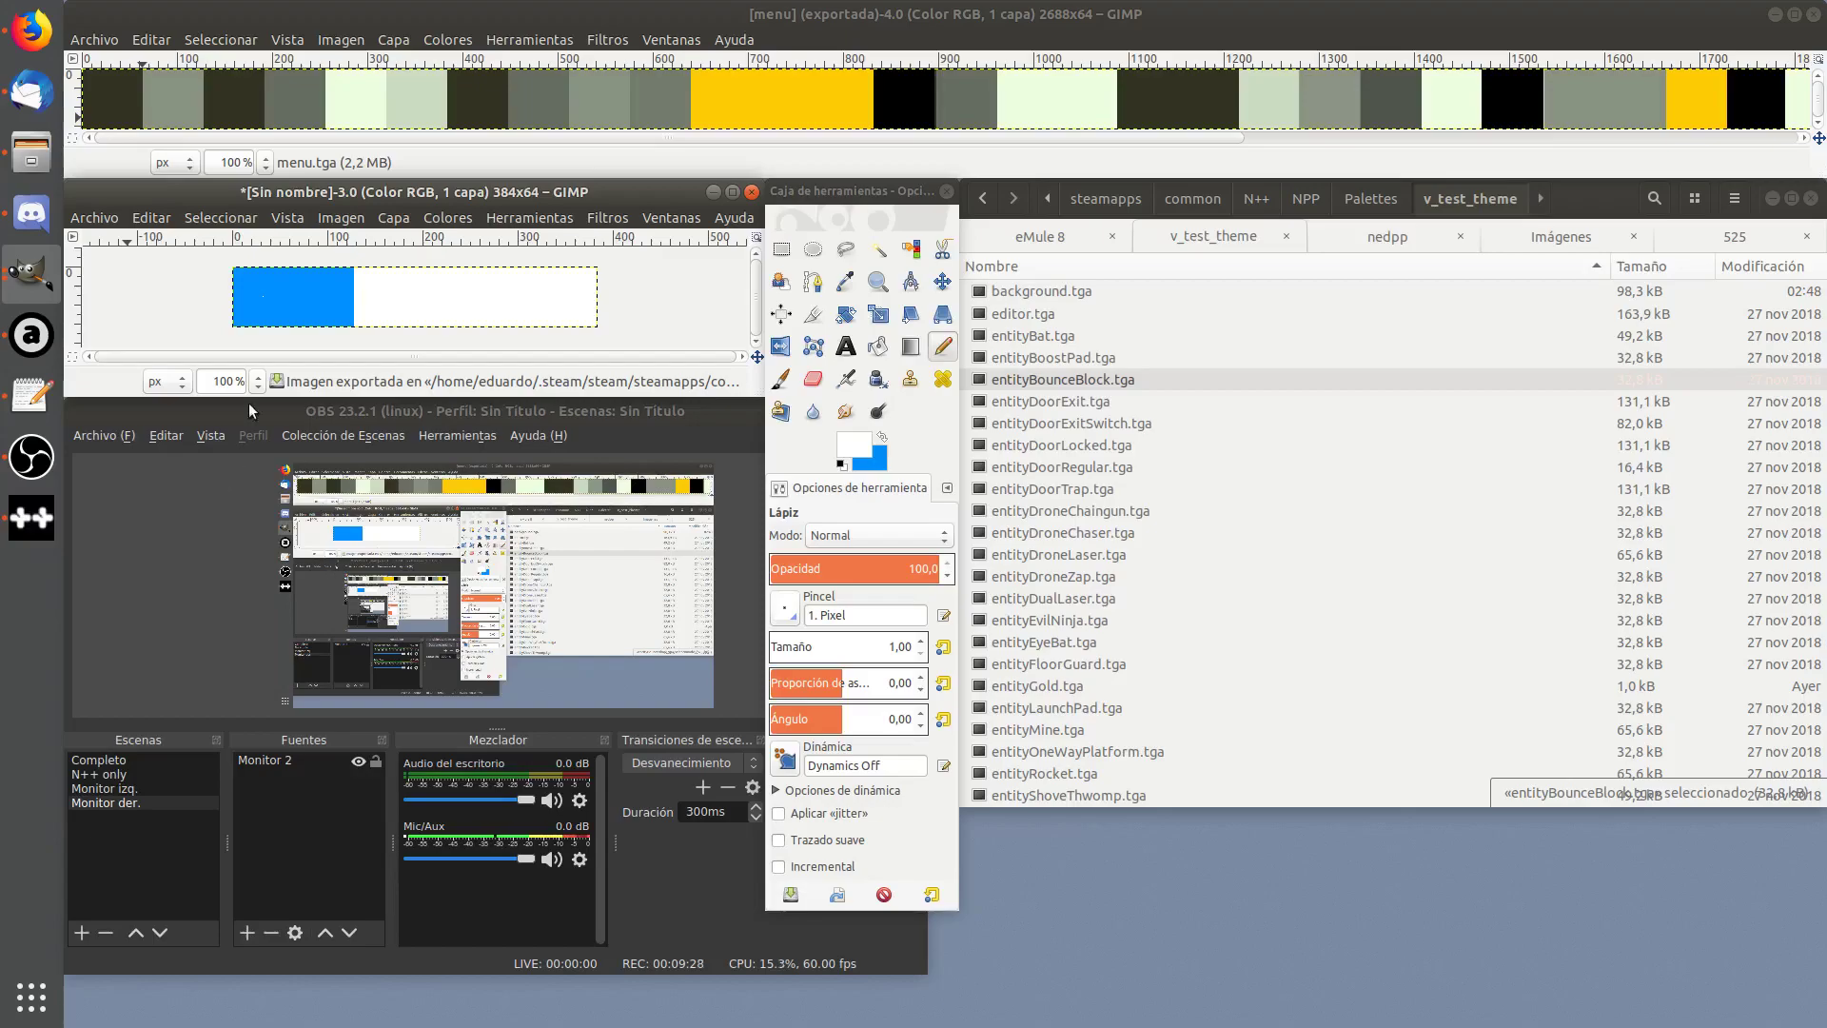
Set the foreground colour to red, pencil a dot on the blue block, and export the image to background.tga again
click(869, 447)
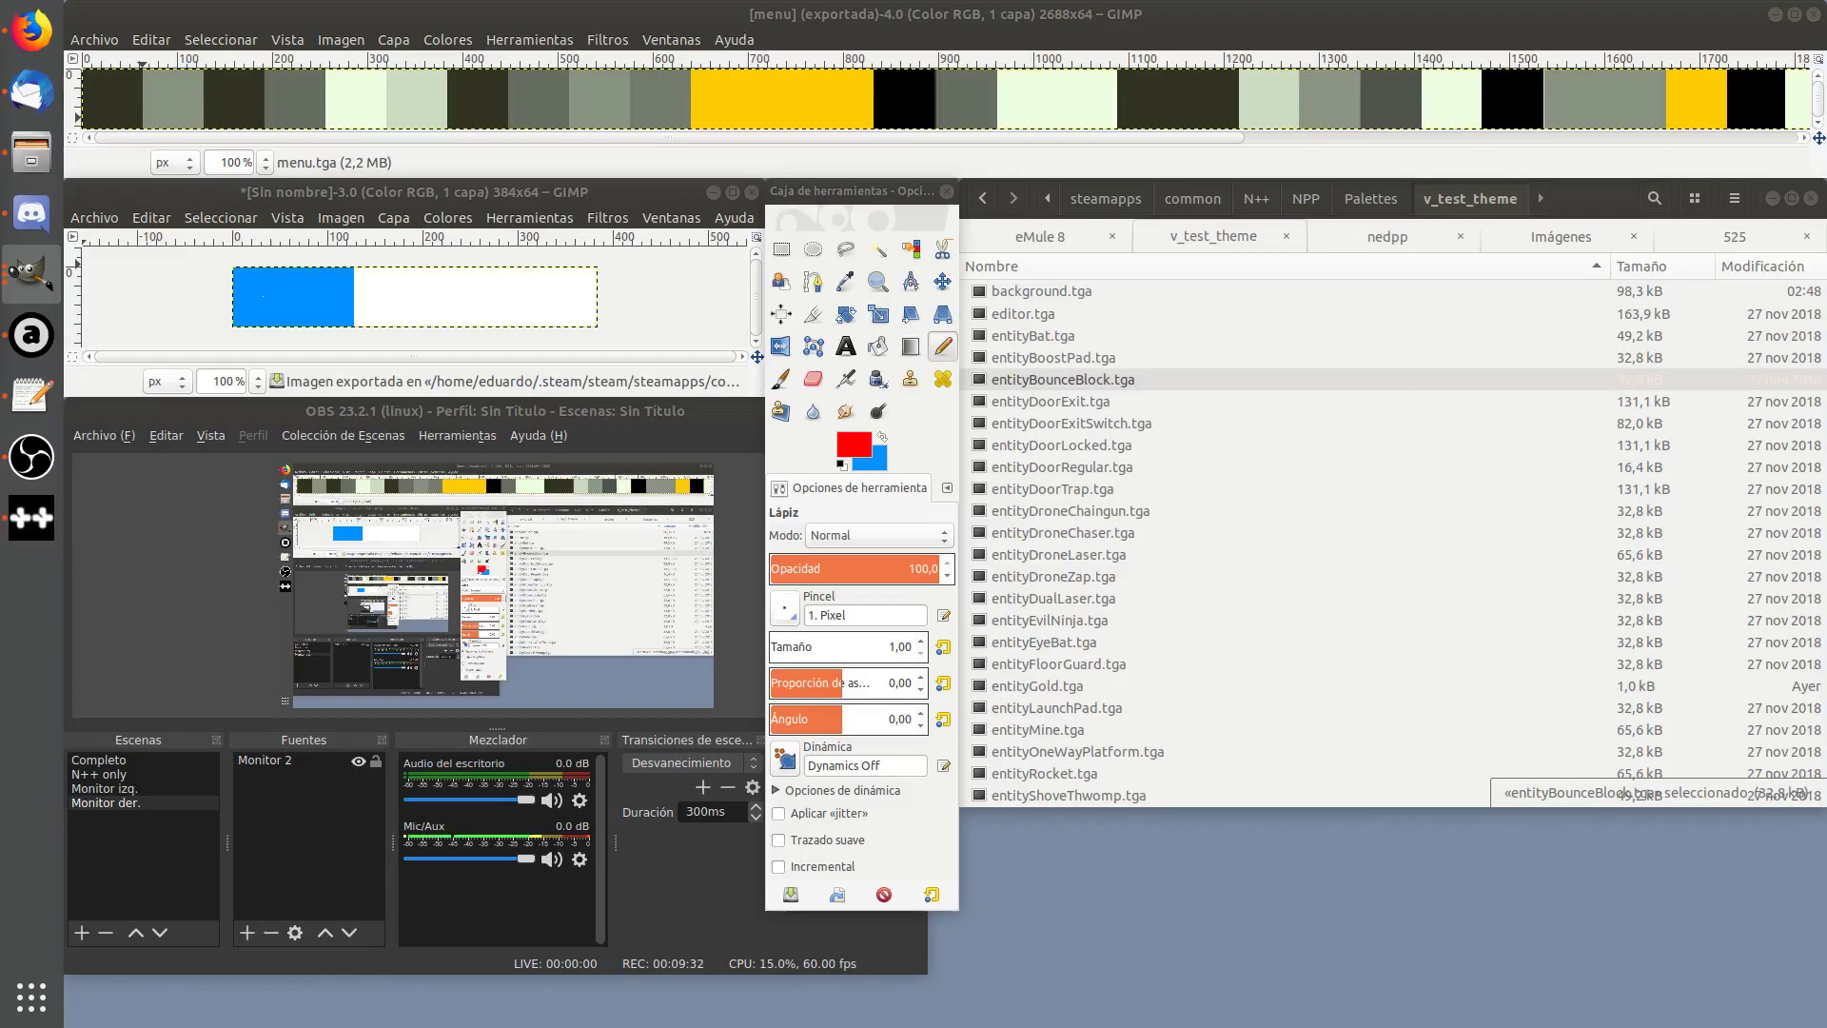
key(Return)
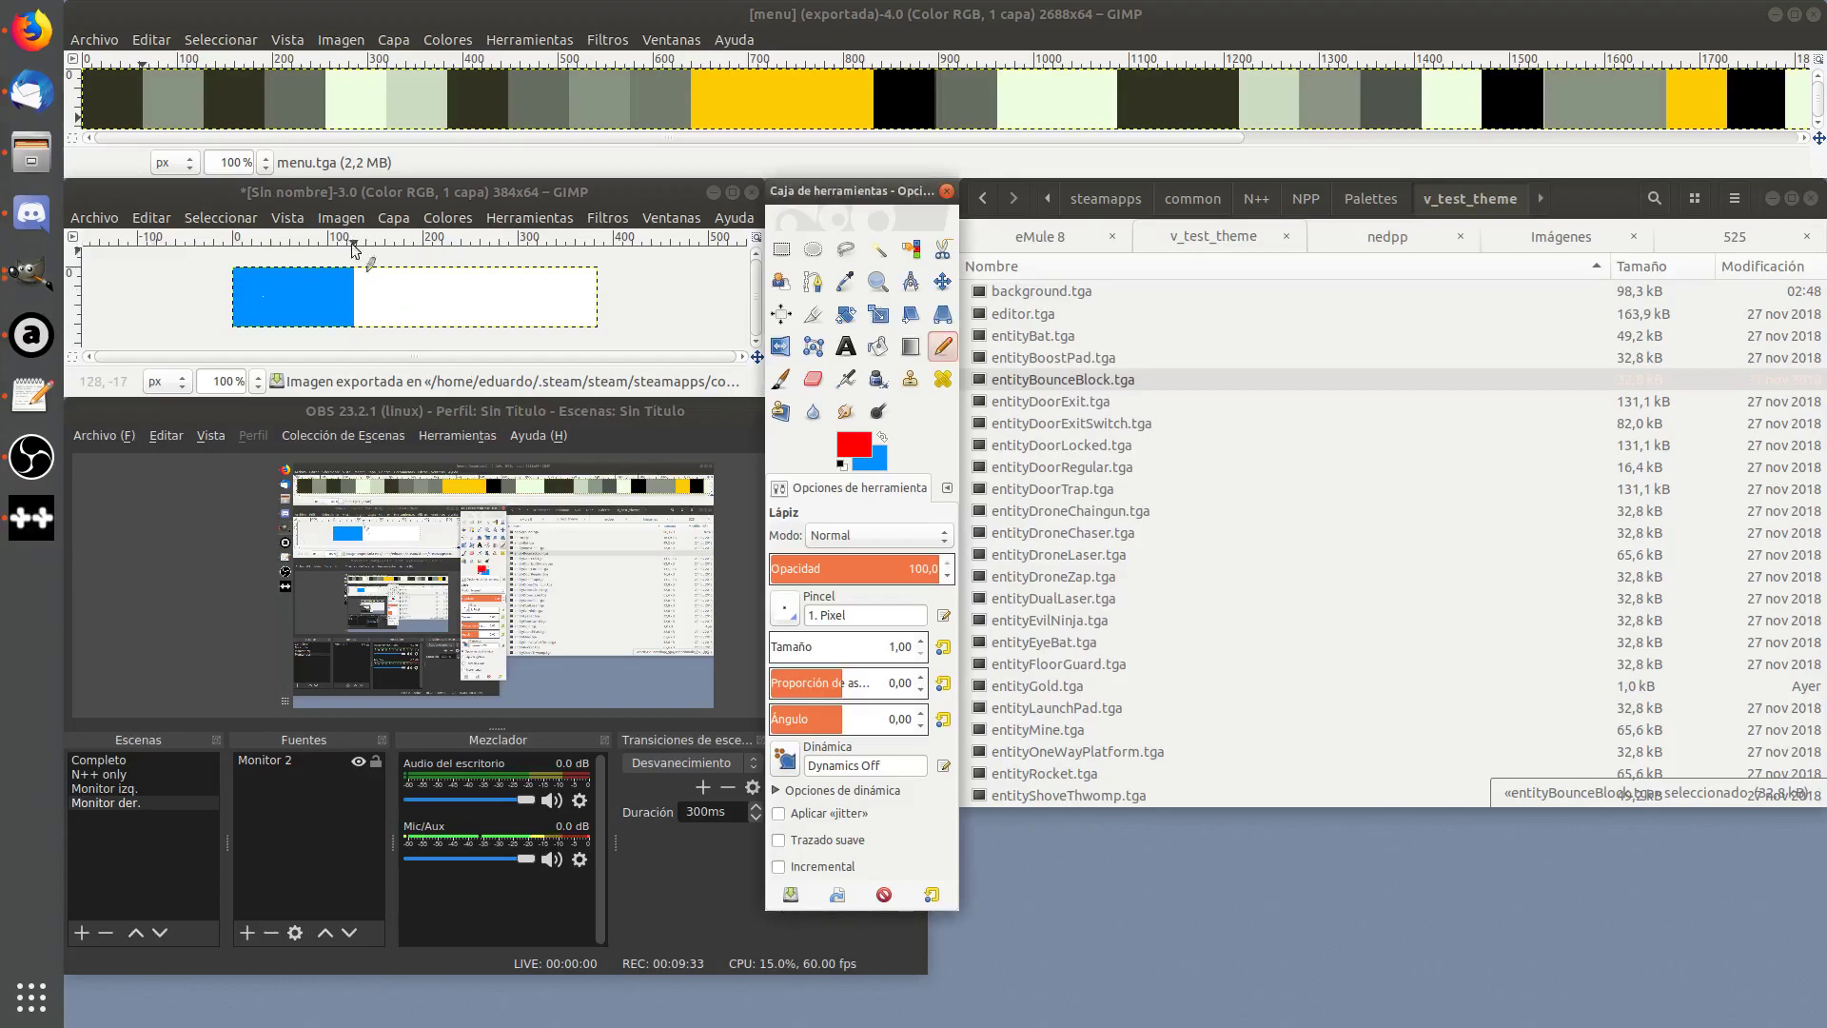
click(262, 295)
click(94, 217)
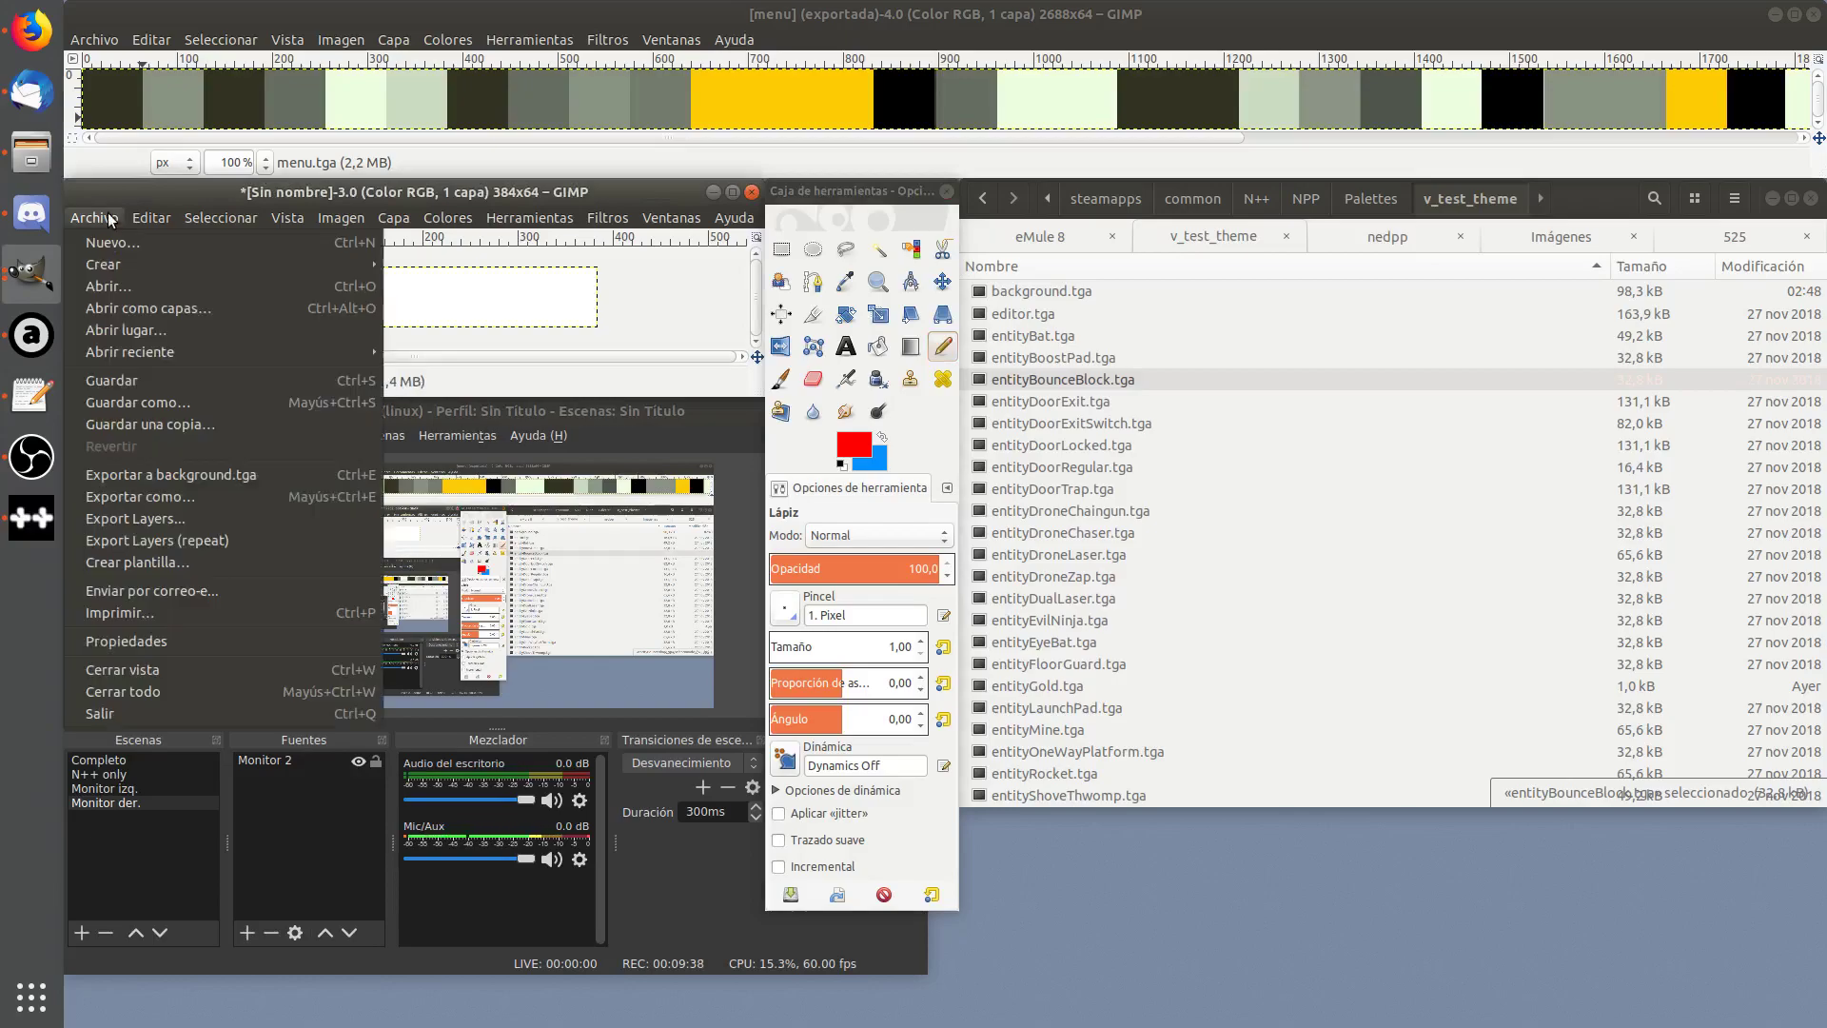
click(188, 474)
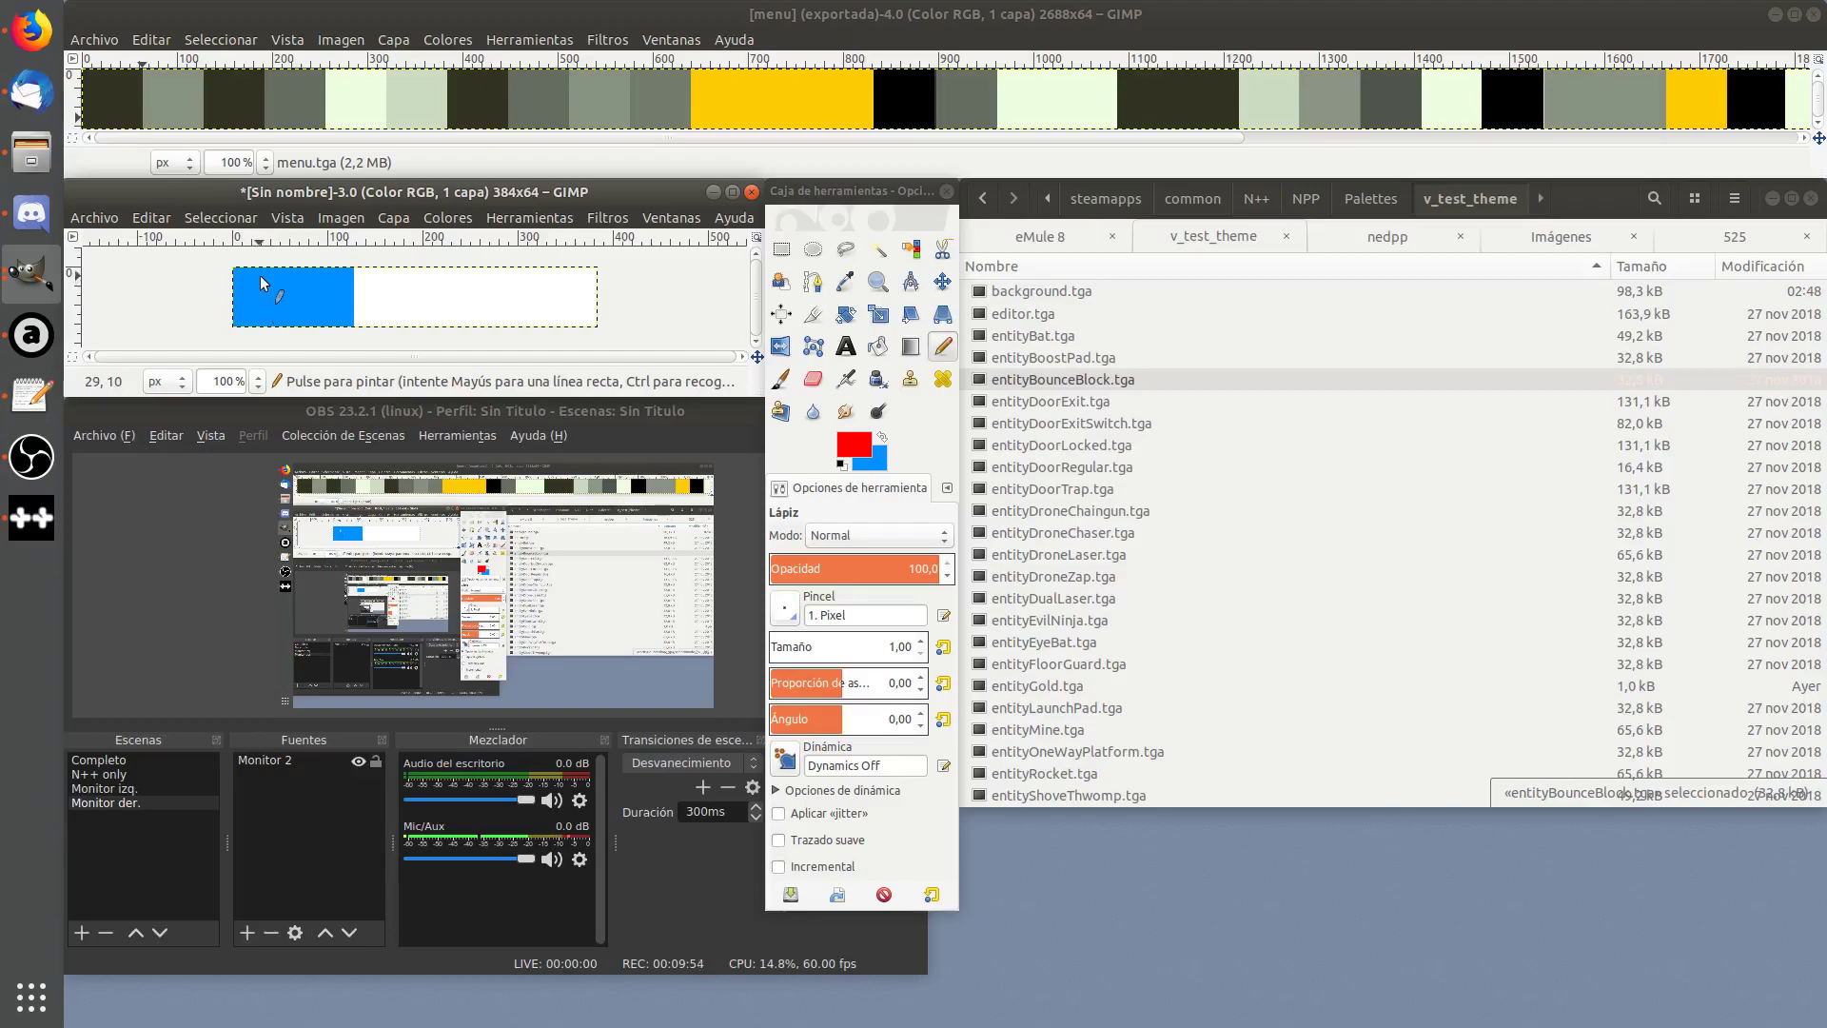
Switch to N++, back out of the level list to the main menu, and quit the game
click(32, 517)
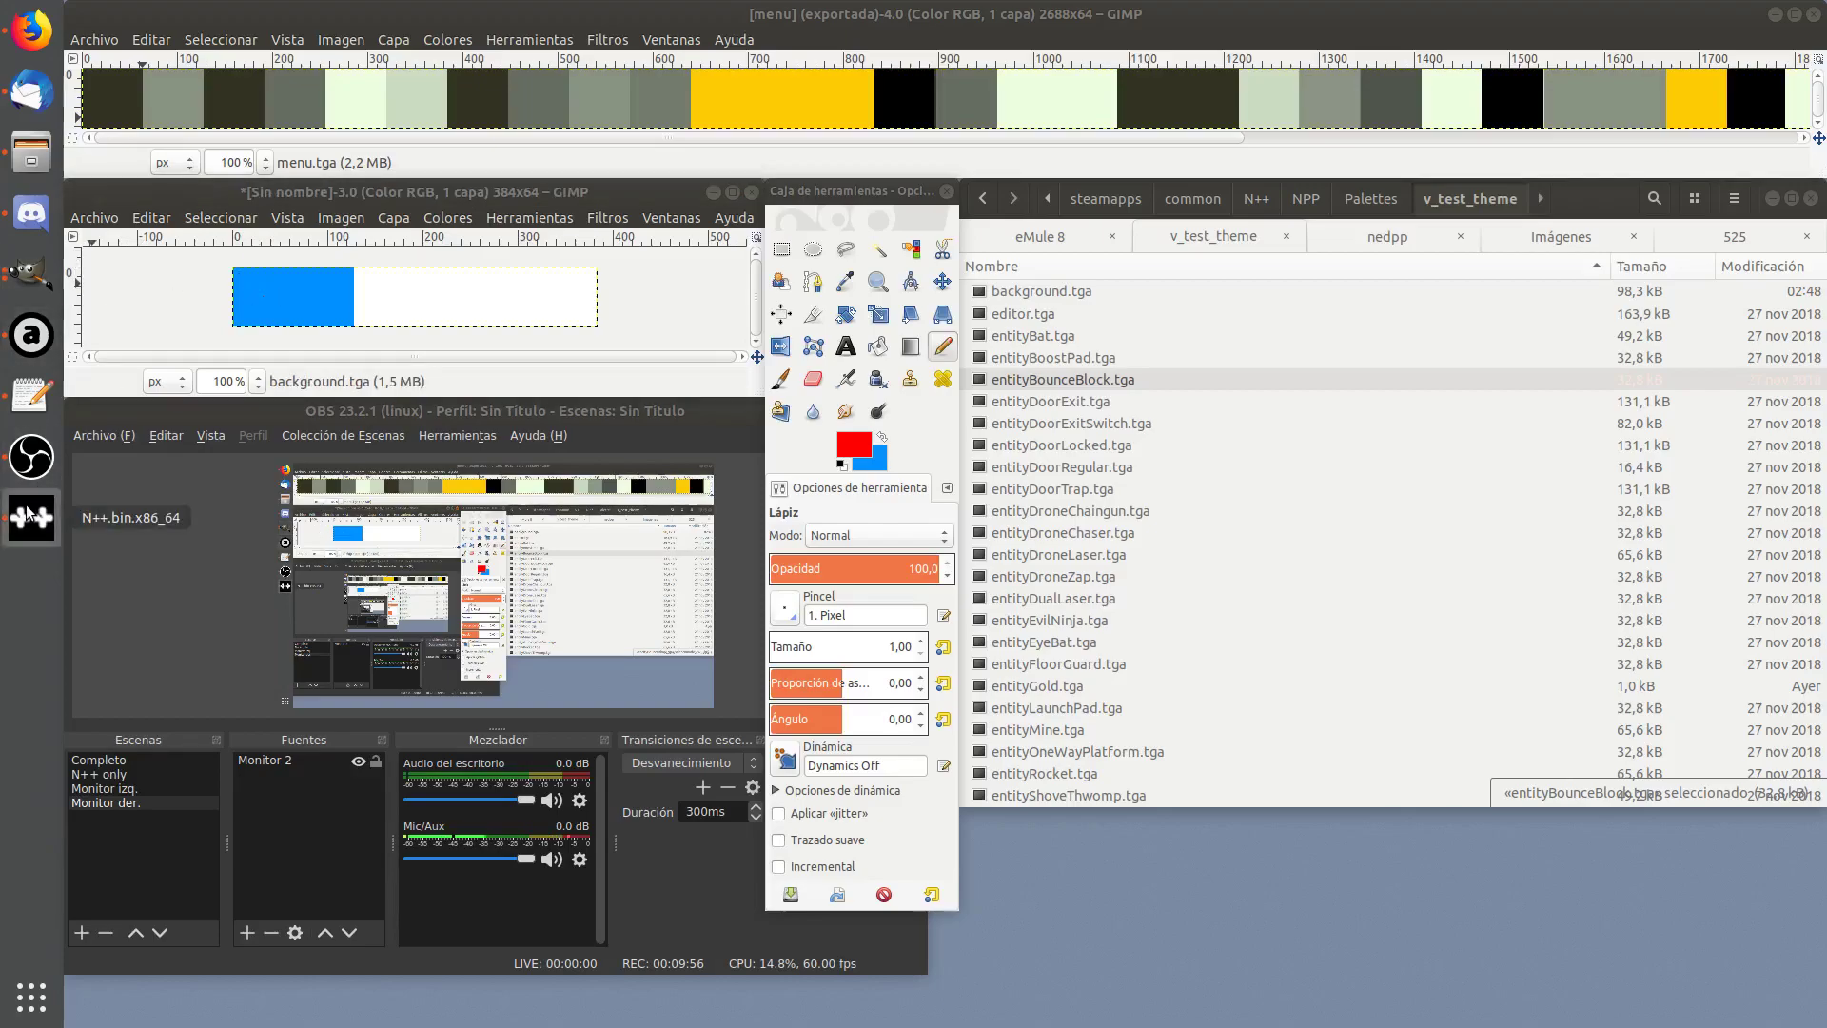
key(Escape)
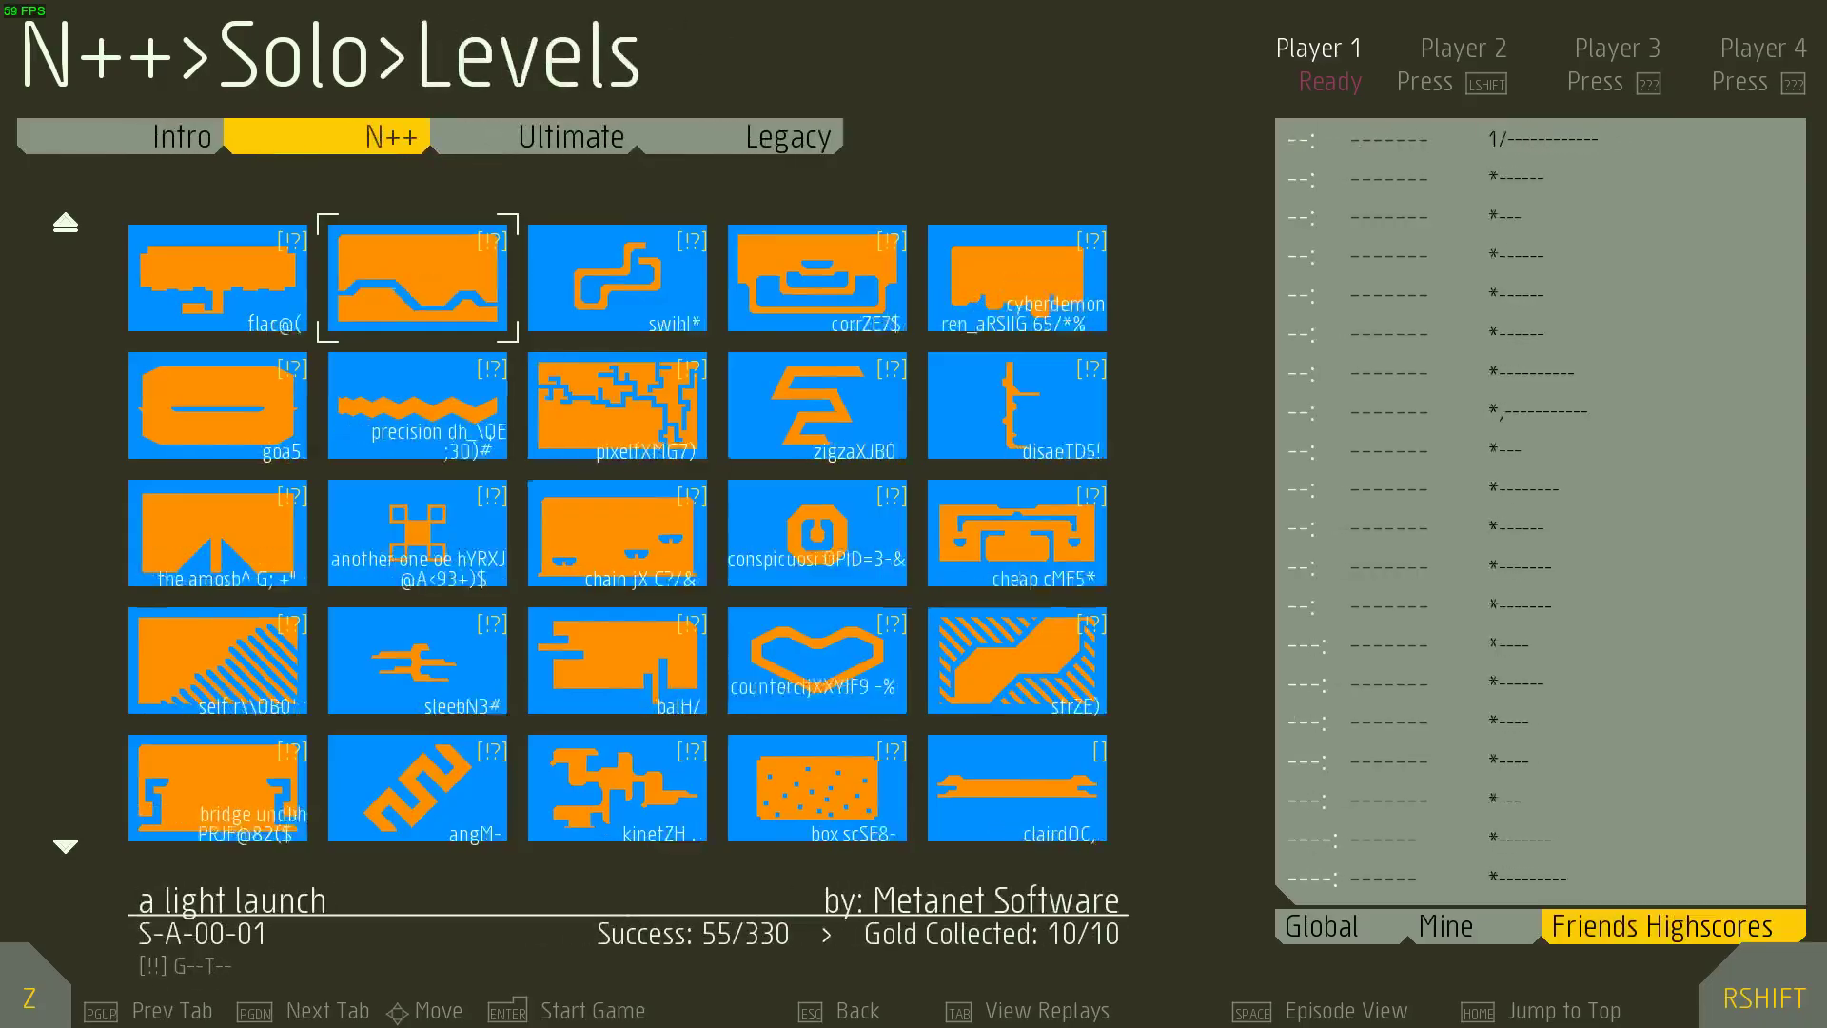
key(Escape)
key(Escape)
key(Up)
key(Return)
key(Return)
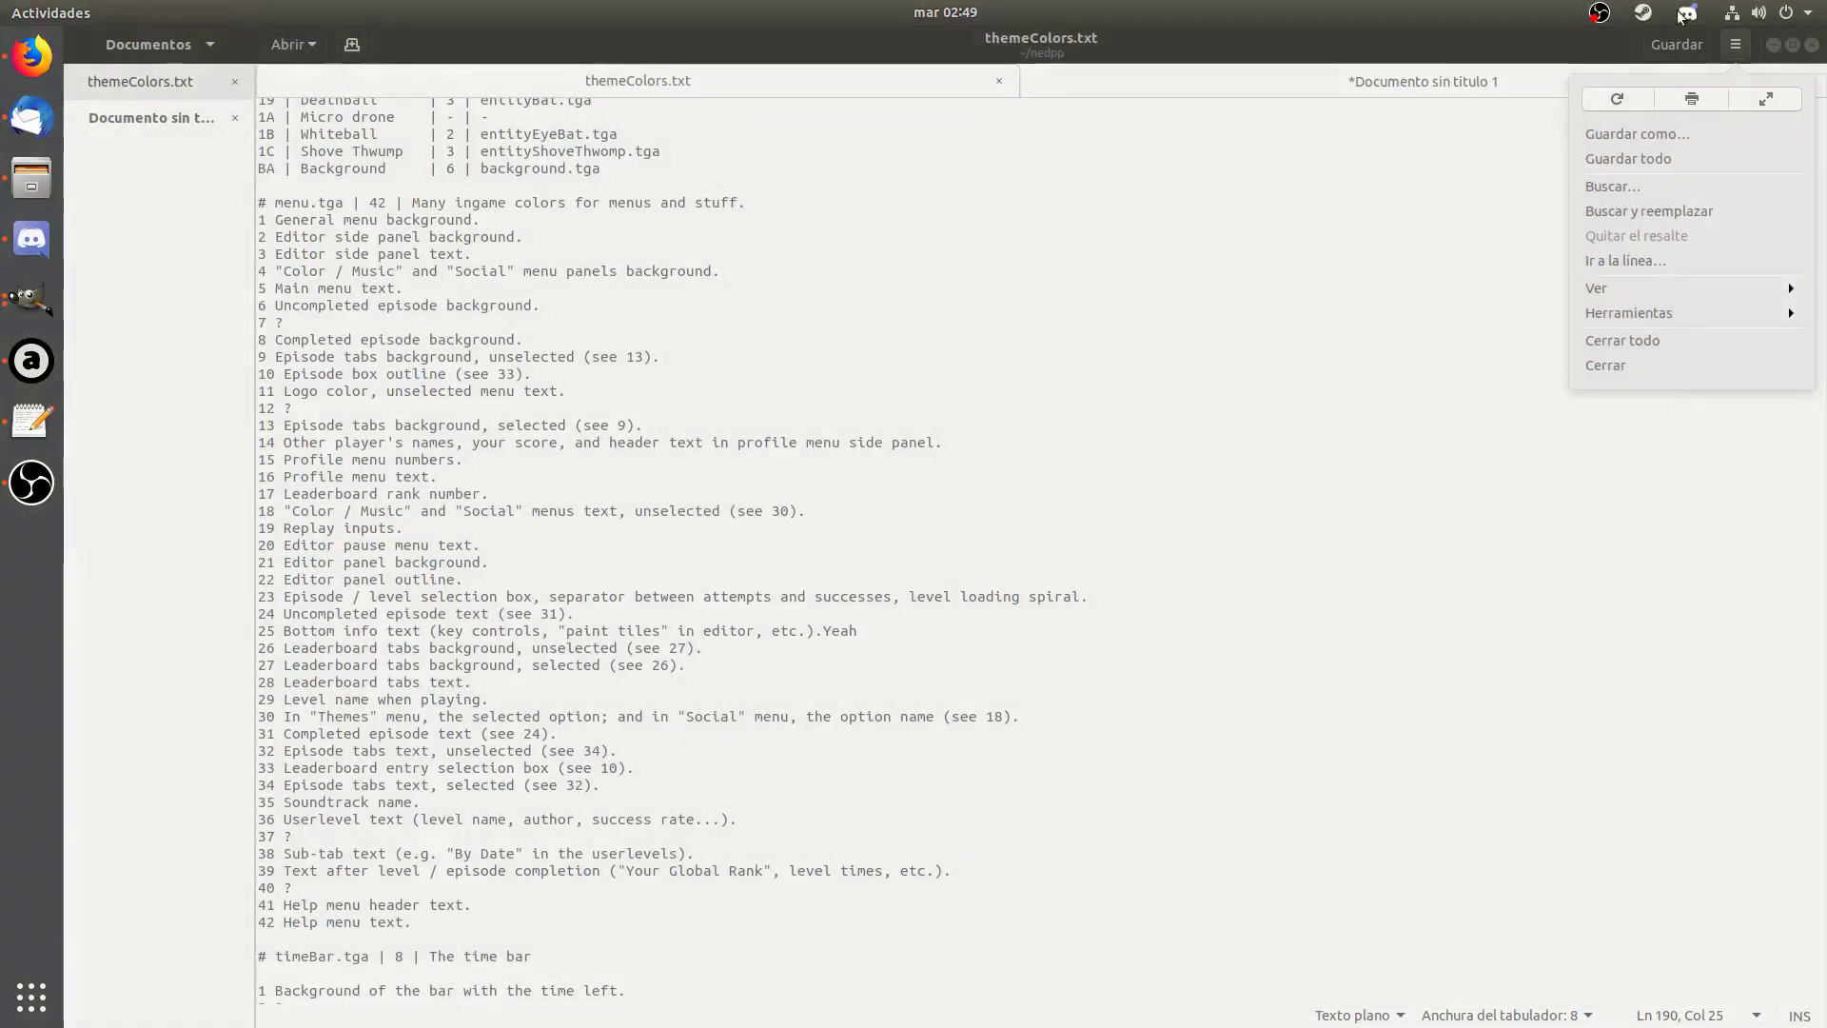
Relaunch N++ from Steam and change the game's colour theme to the custom one with the edited background
click(1642, 12)
click(1644, 65)
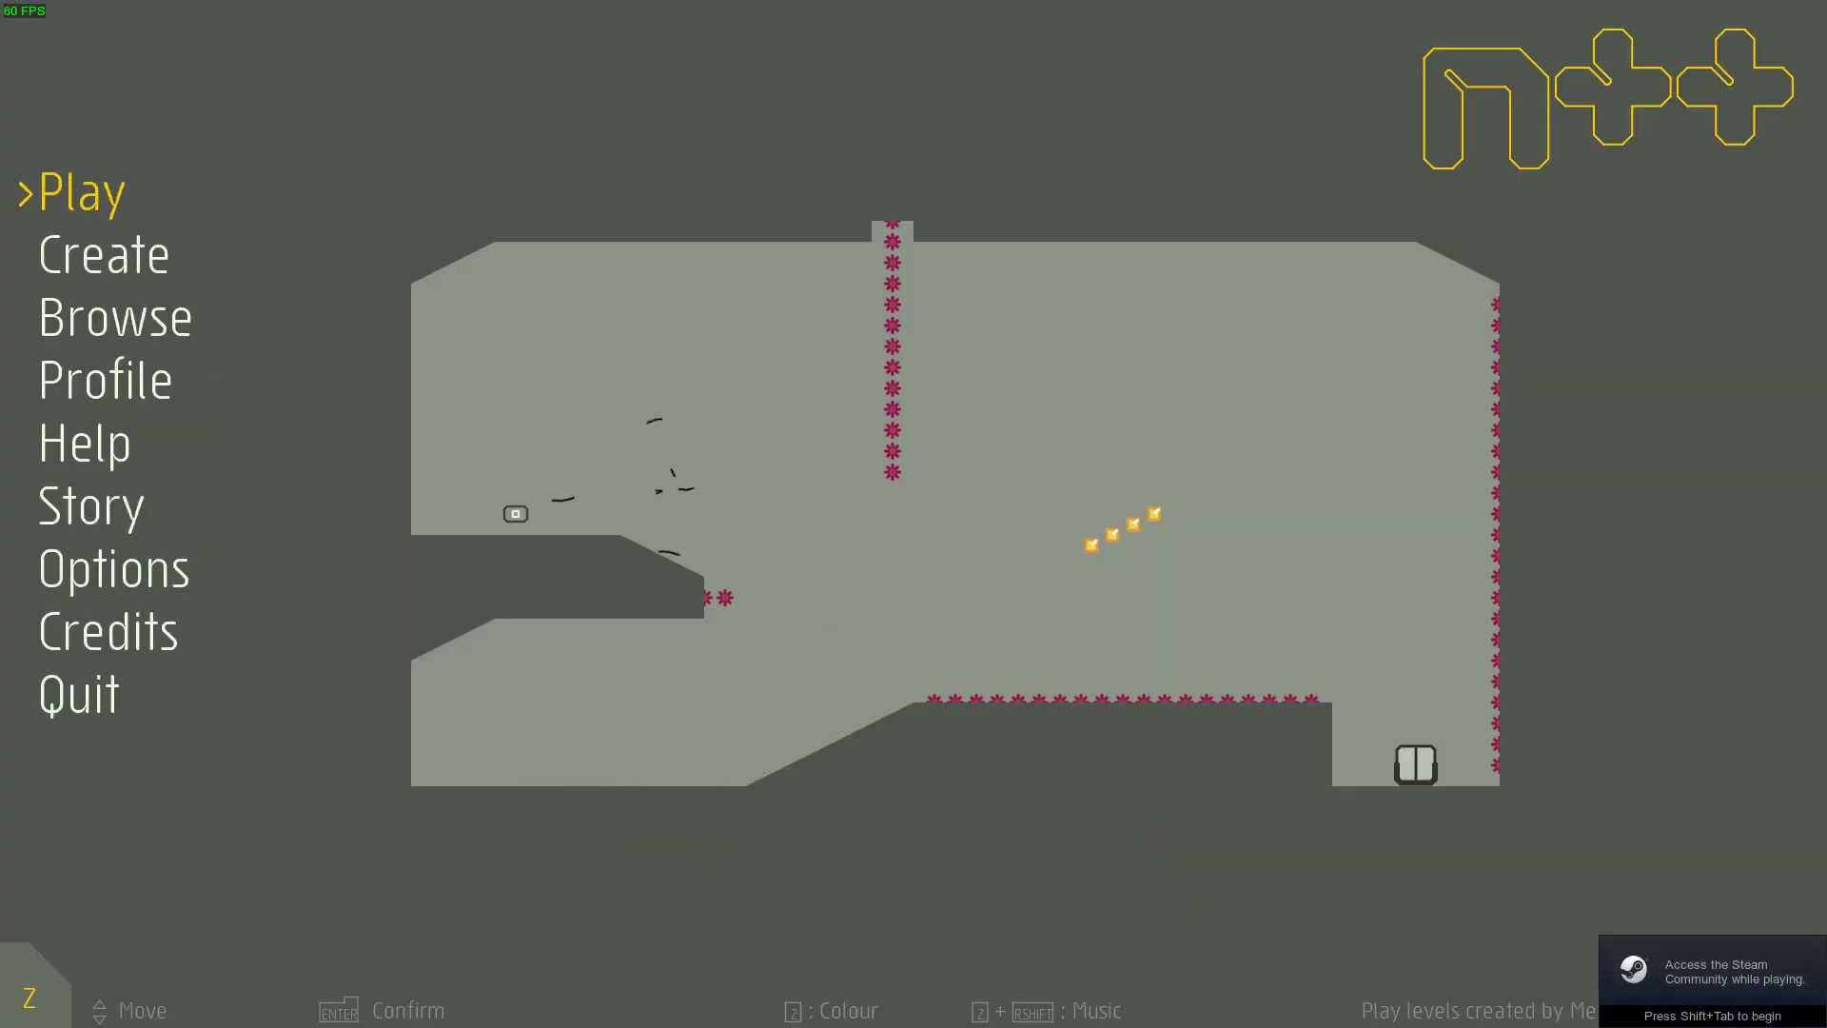
key(z)
key(Up)
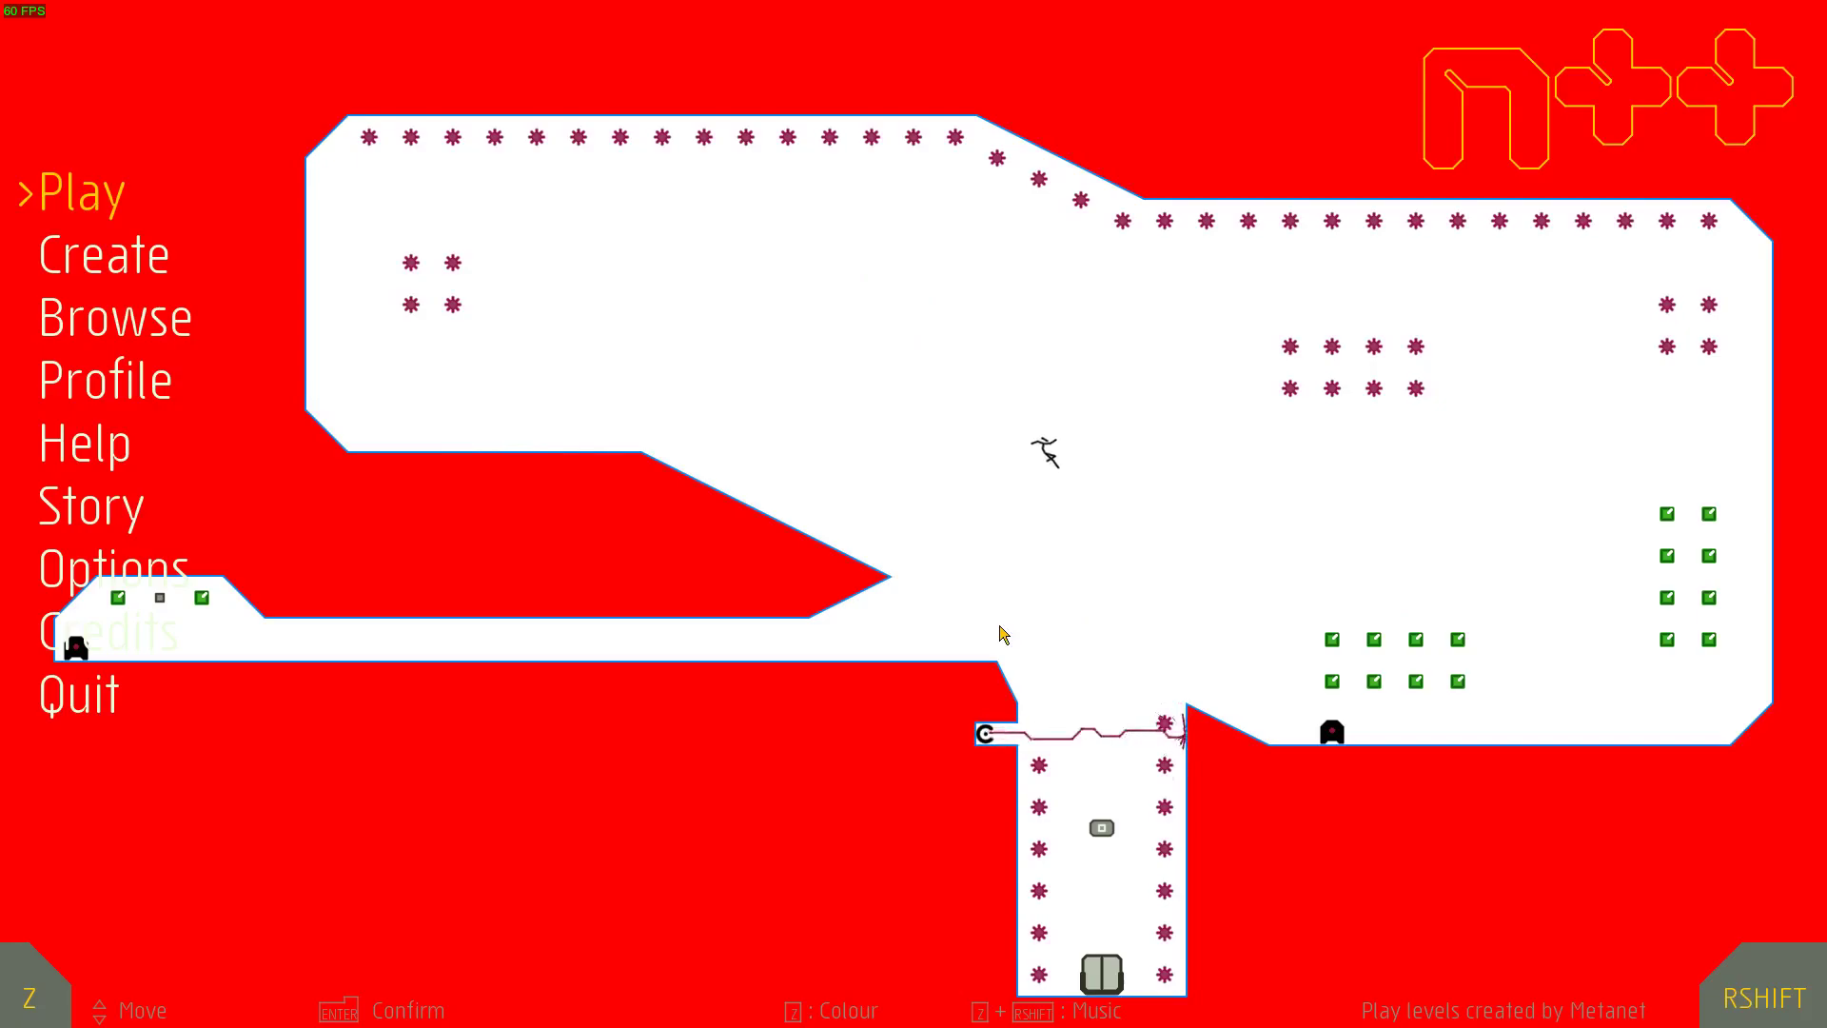
key(Escape)
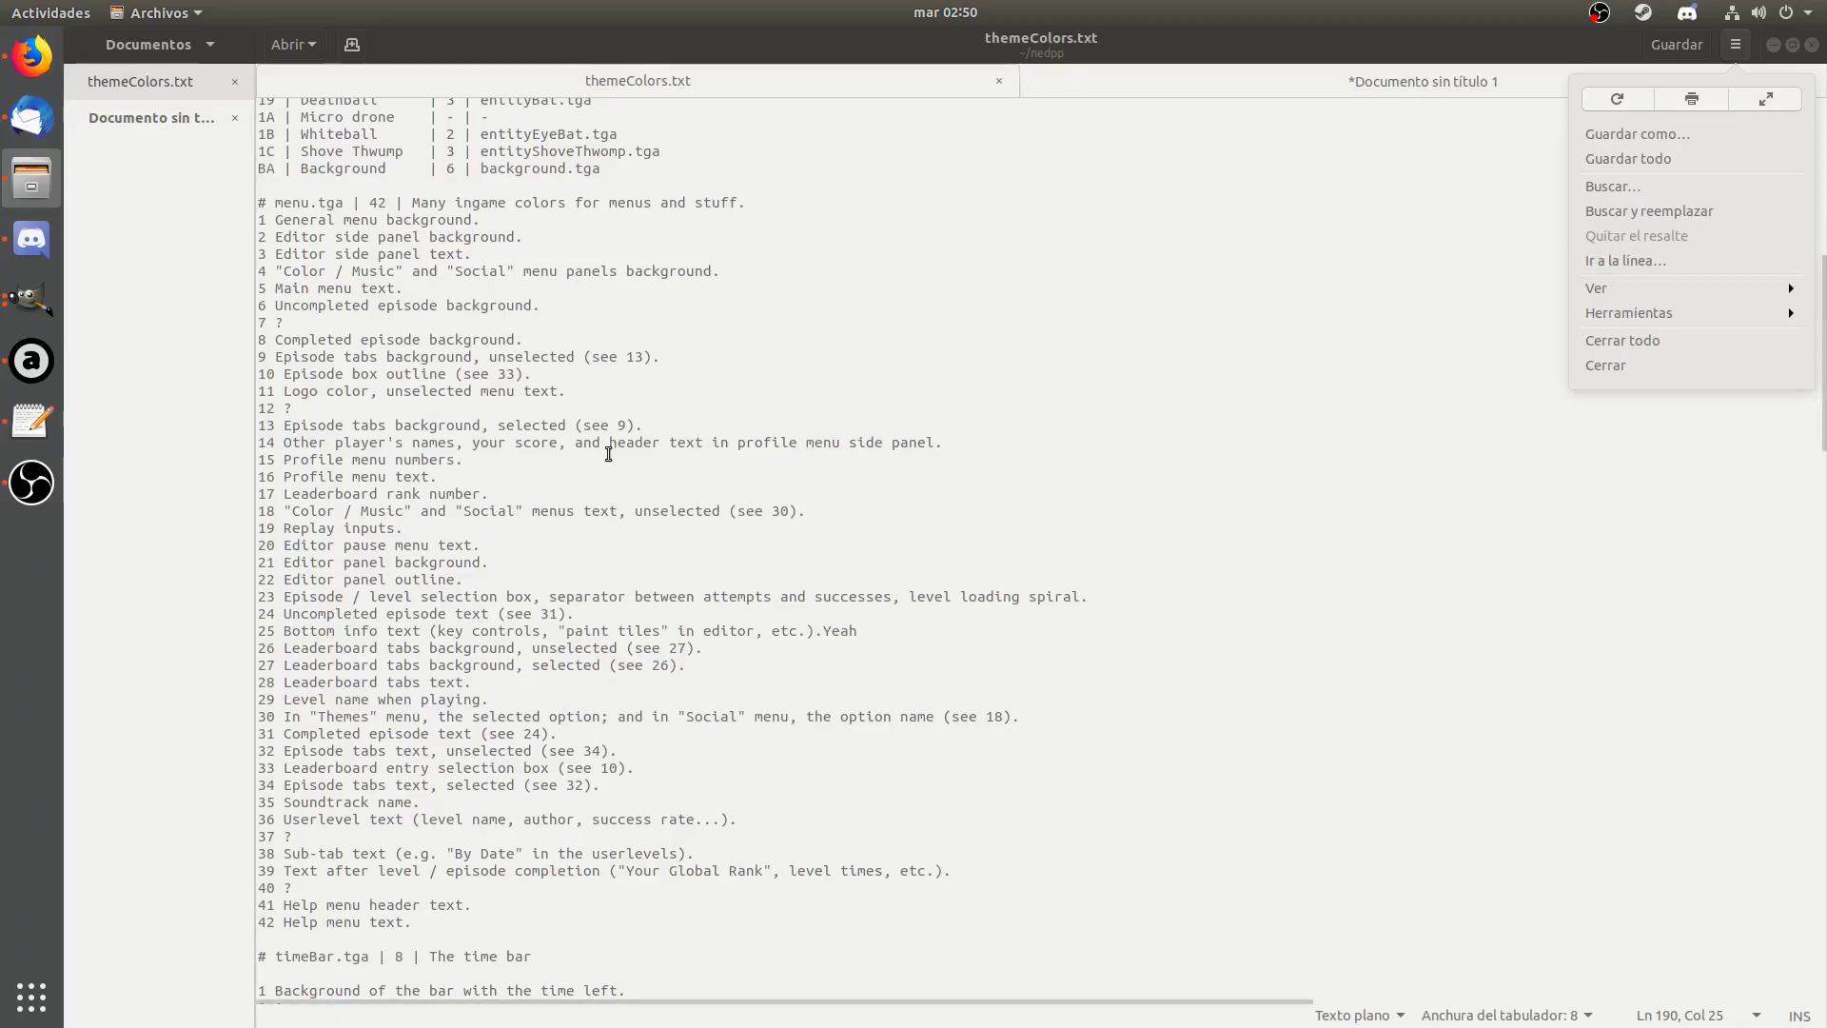
Look over the menu.tga colour list in themeColors.txt and return to the background image in GIMP
click(530, 556)
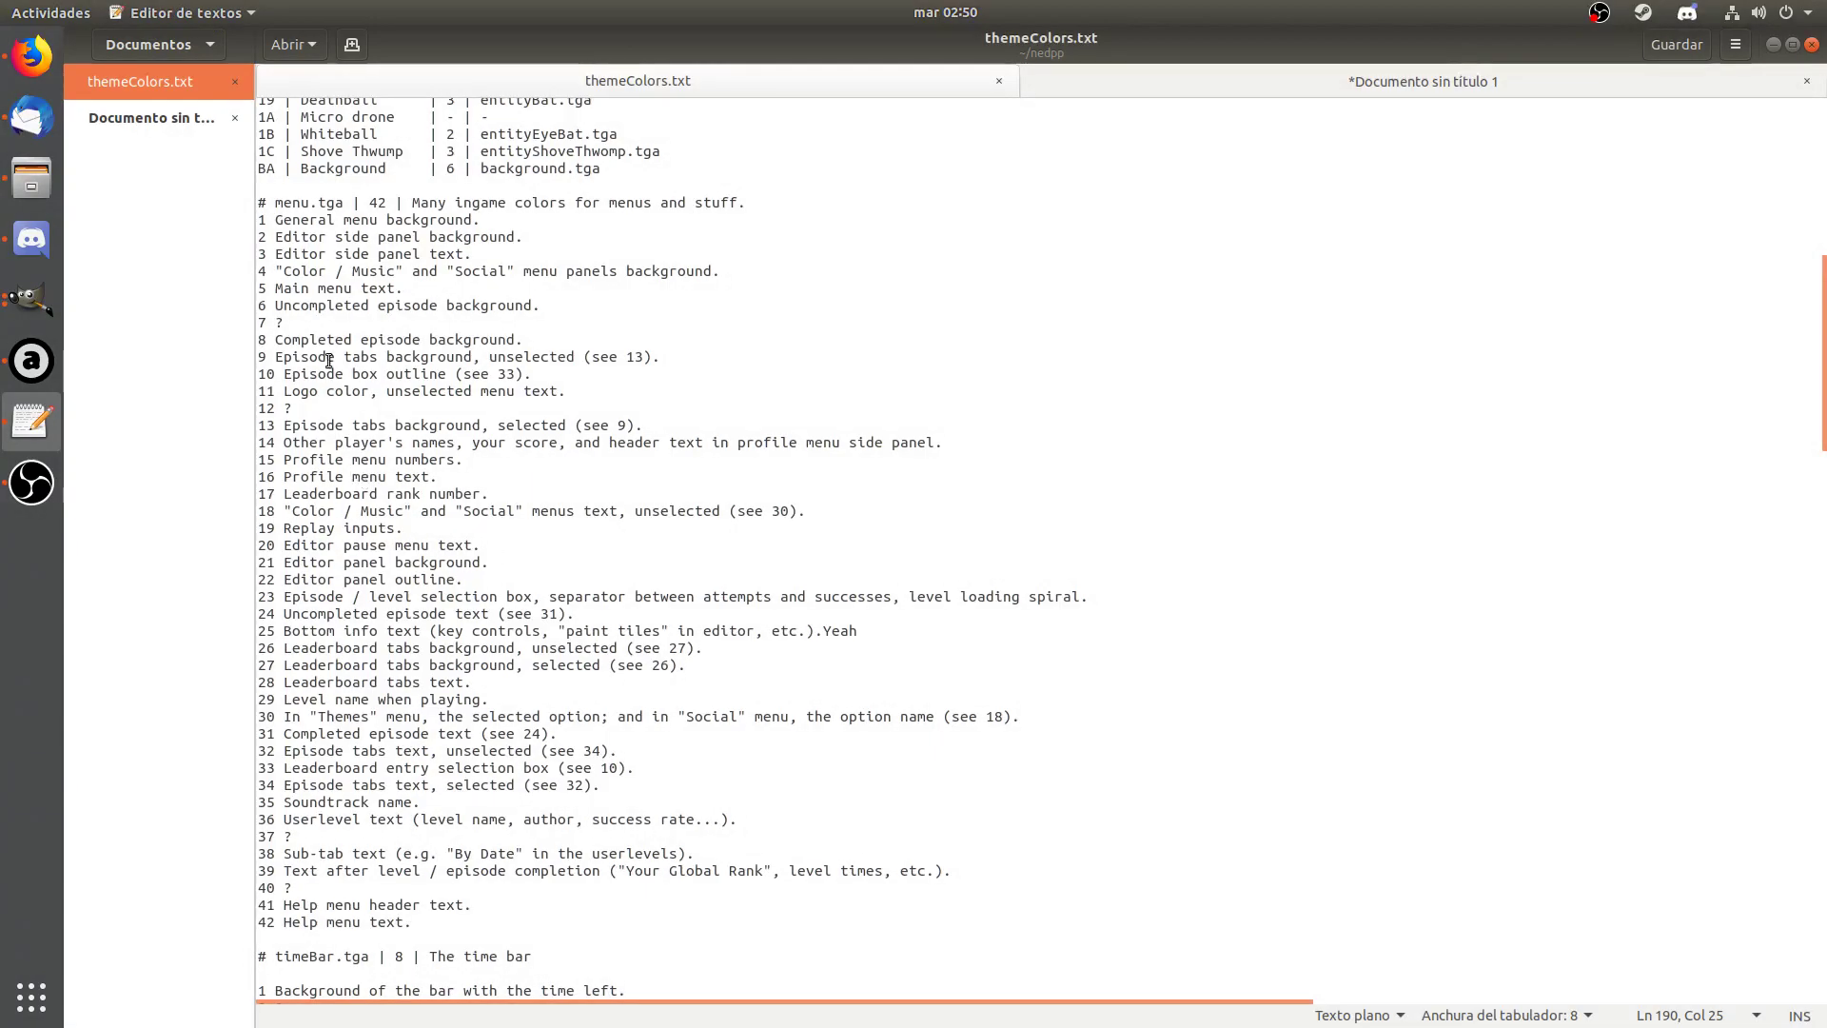
drag(328, 357, 634, 693)
click(634, 693)
drag(458, 915, 133, 311)
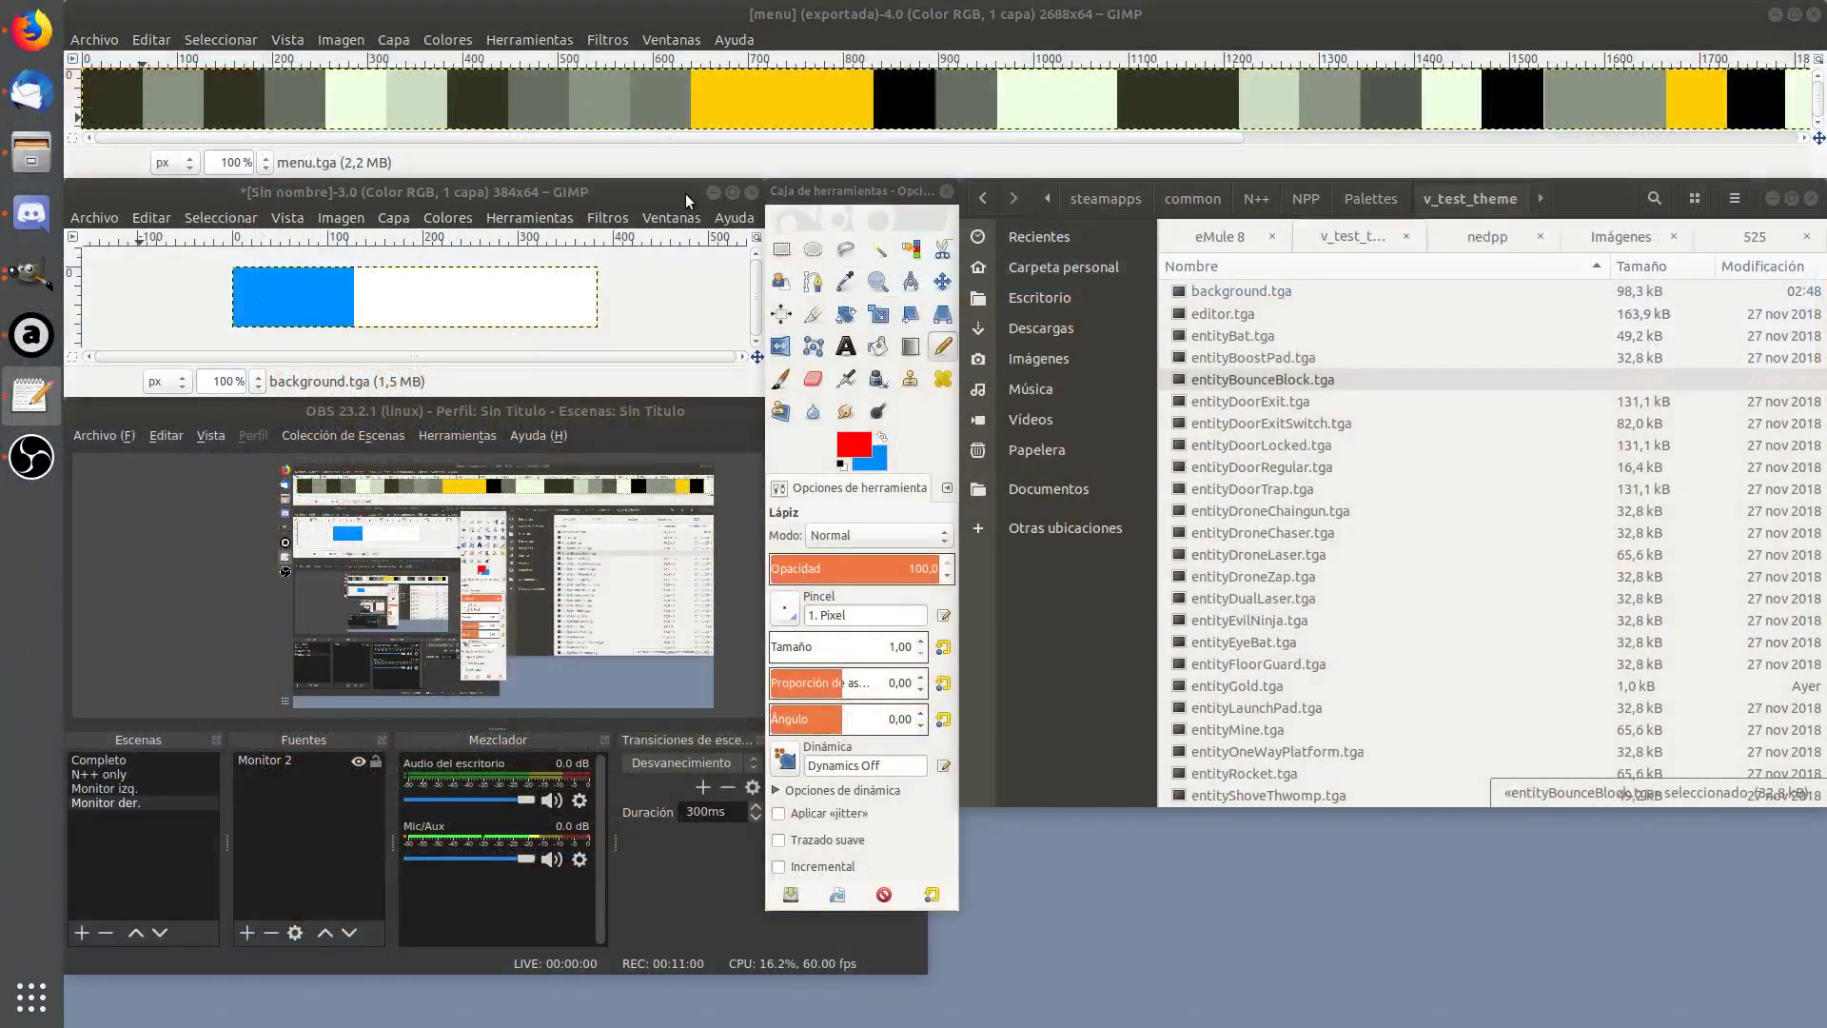
click(686, 195)
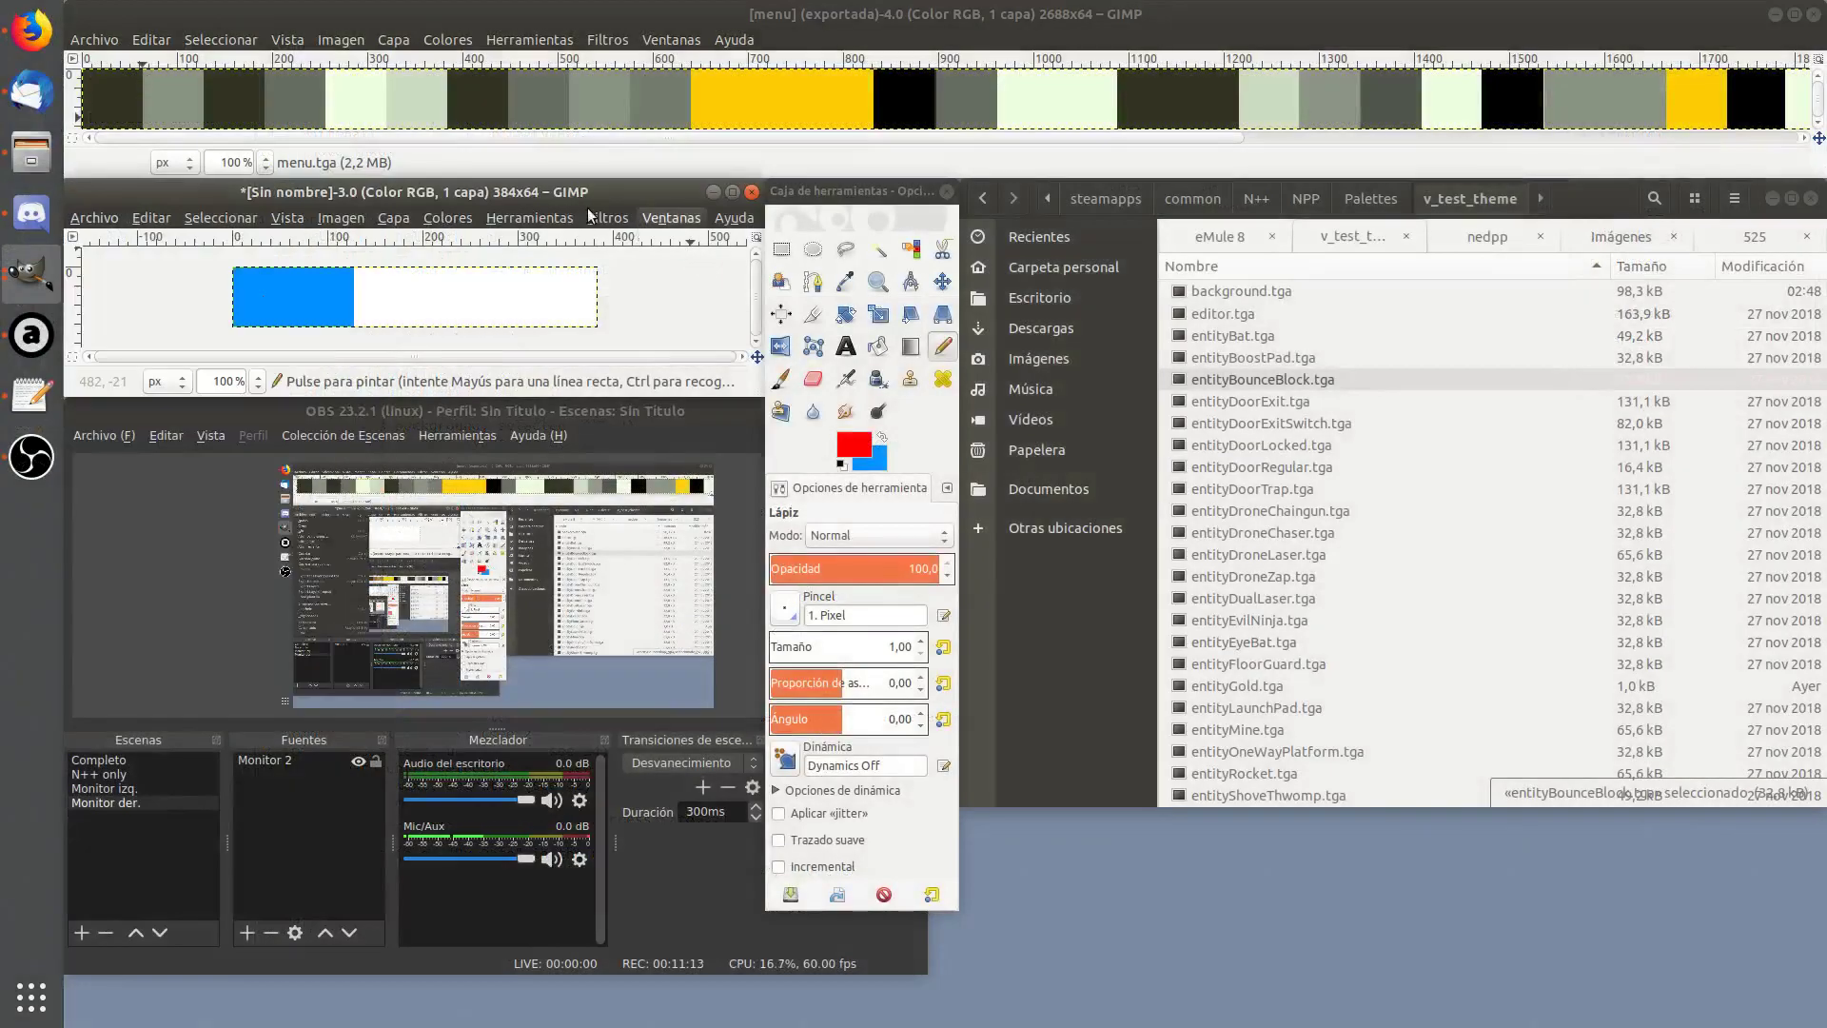
click(590, 214)
click(592, 188)
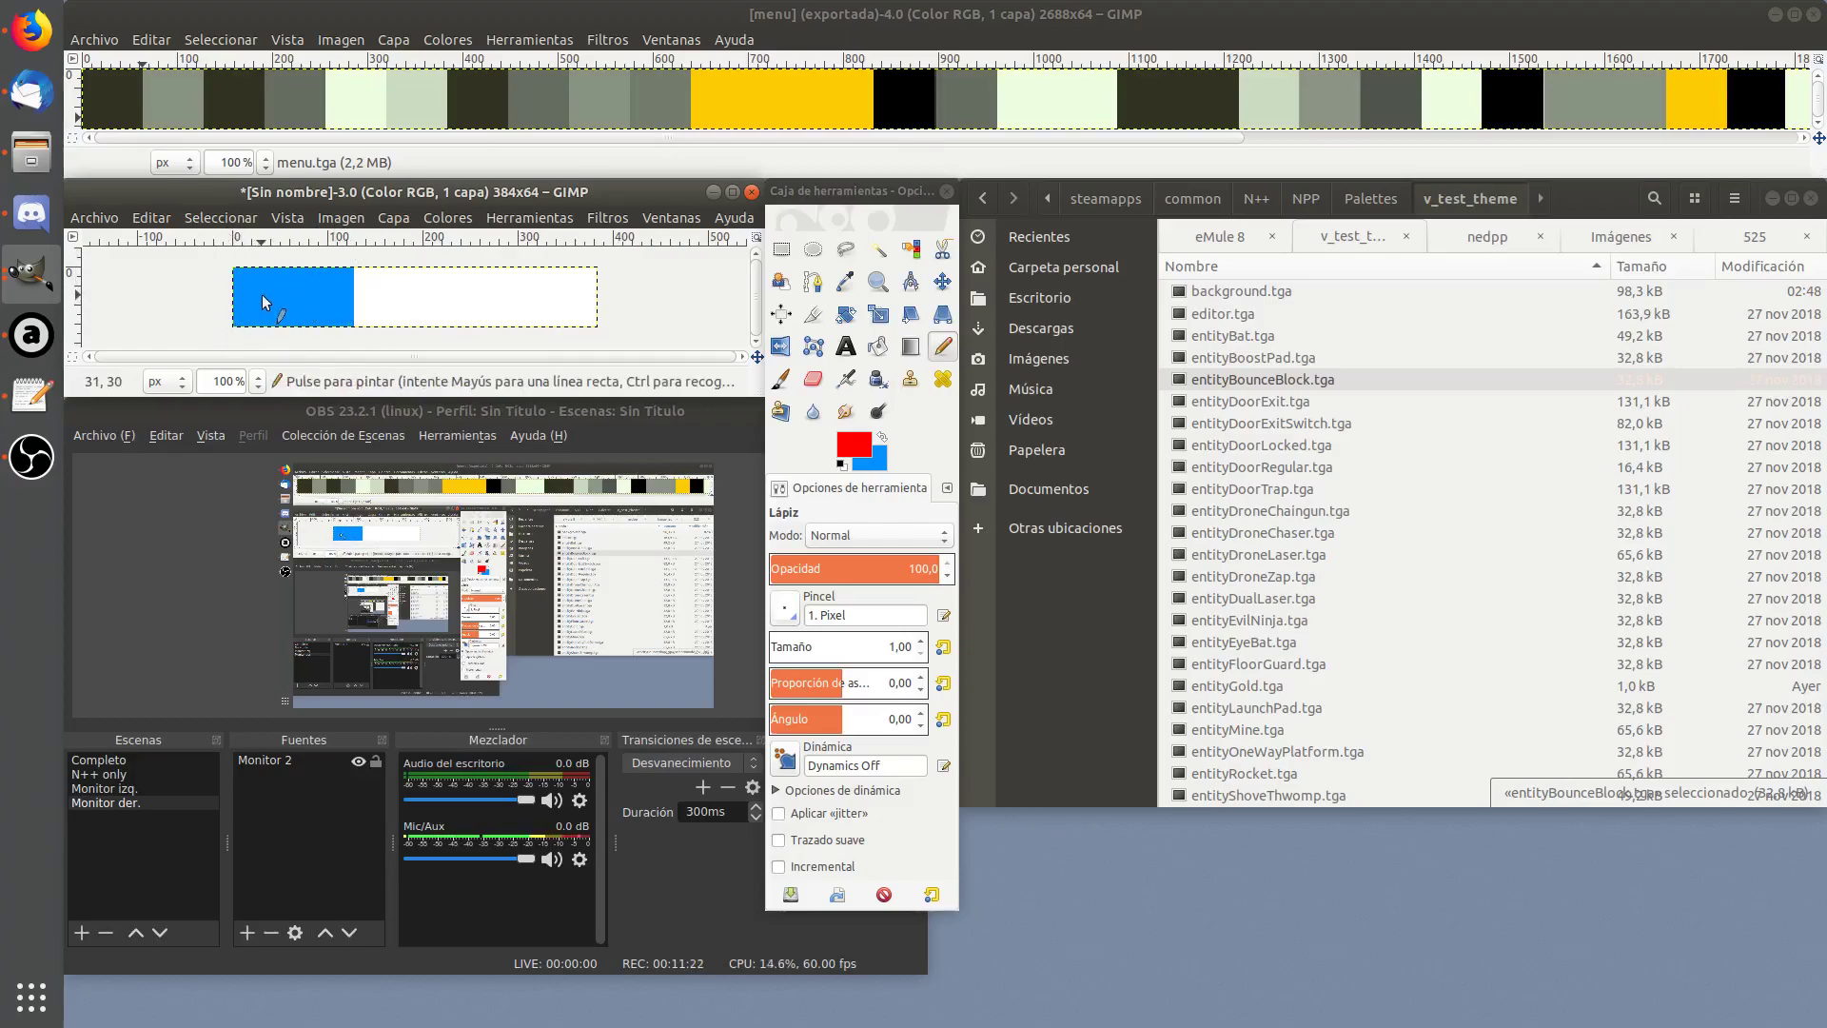
Go to the NPP Palettes folder in the file manager and examine the .tga files of the grapefrukt palette
click(1563, 205)
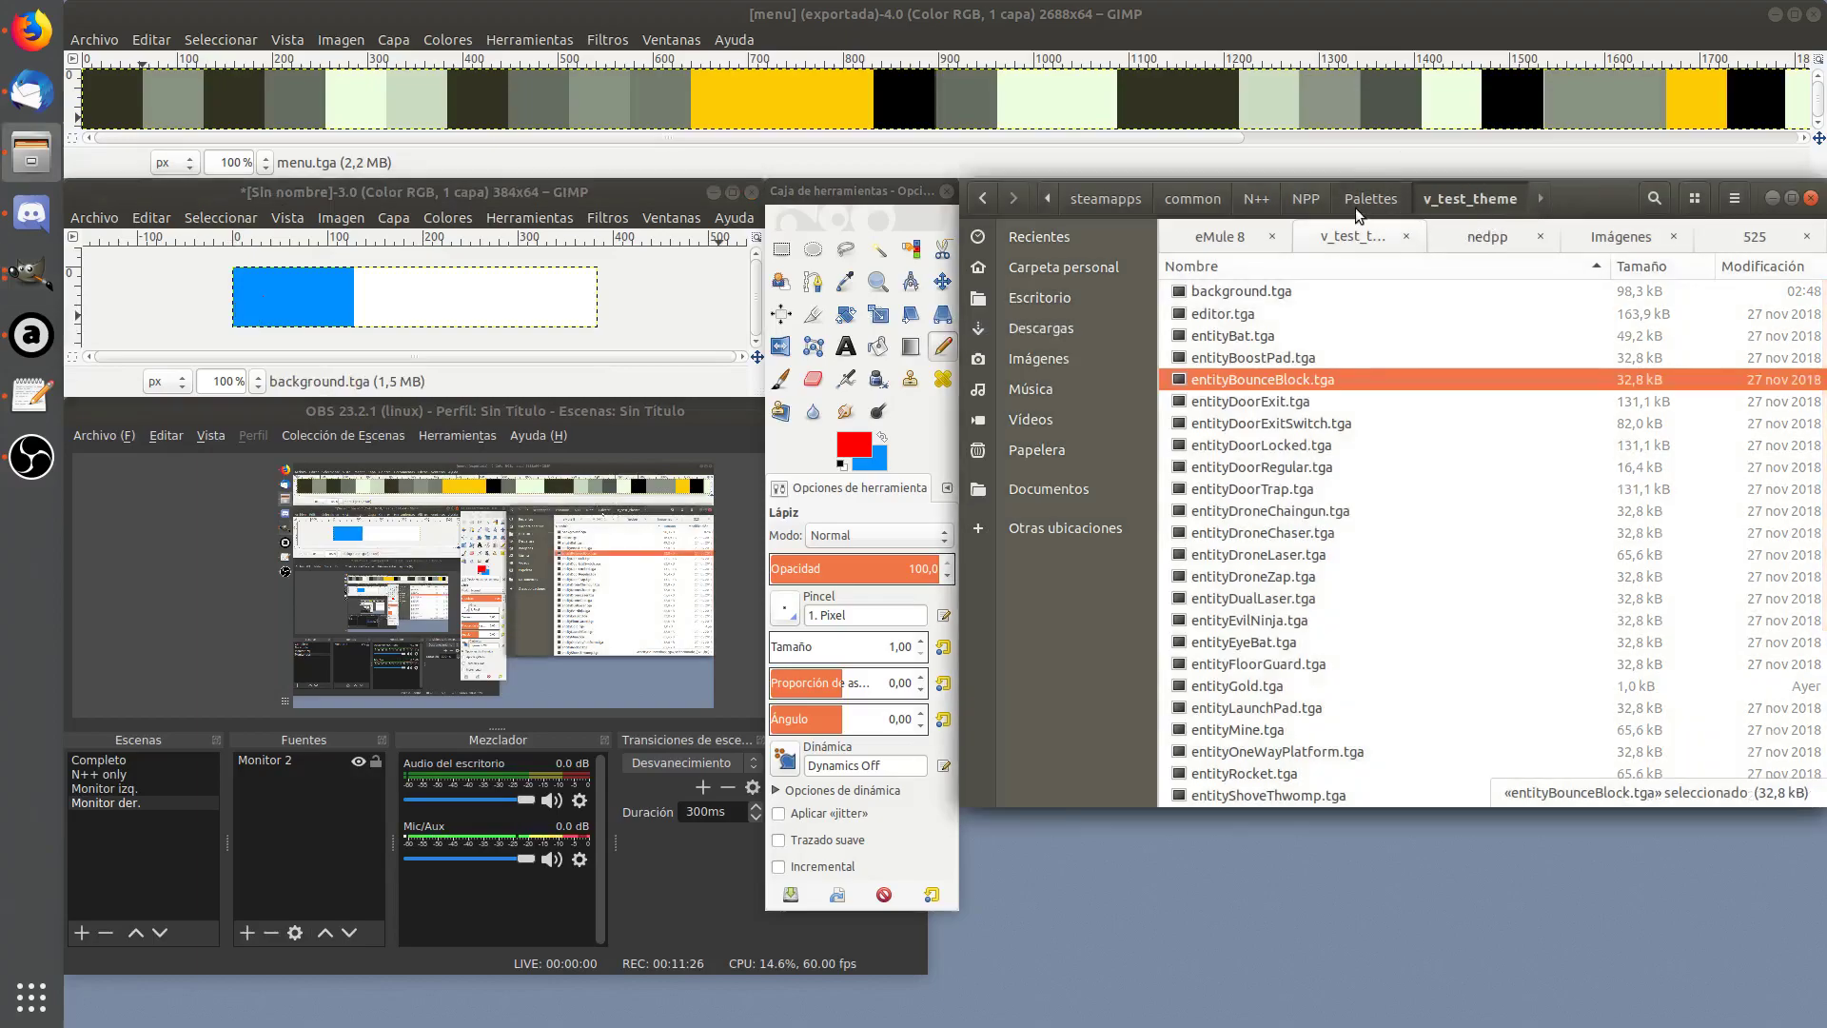
click(1304, 204)
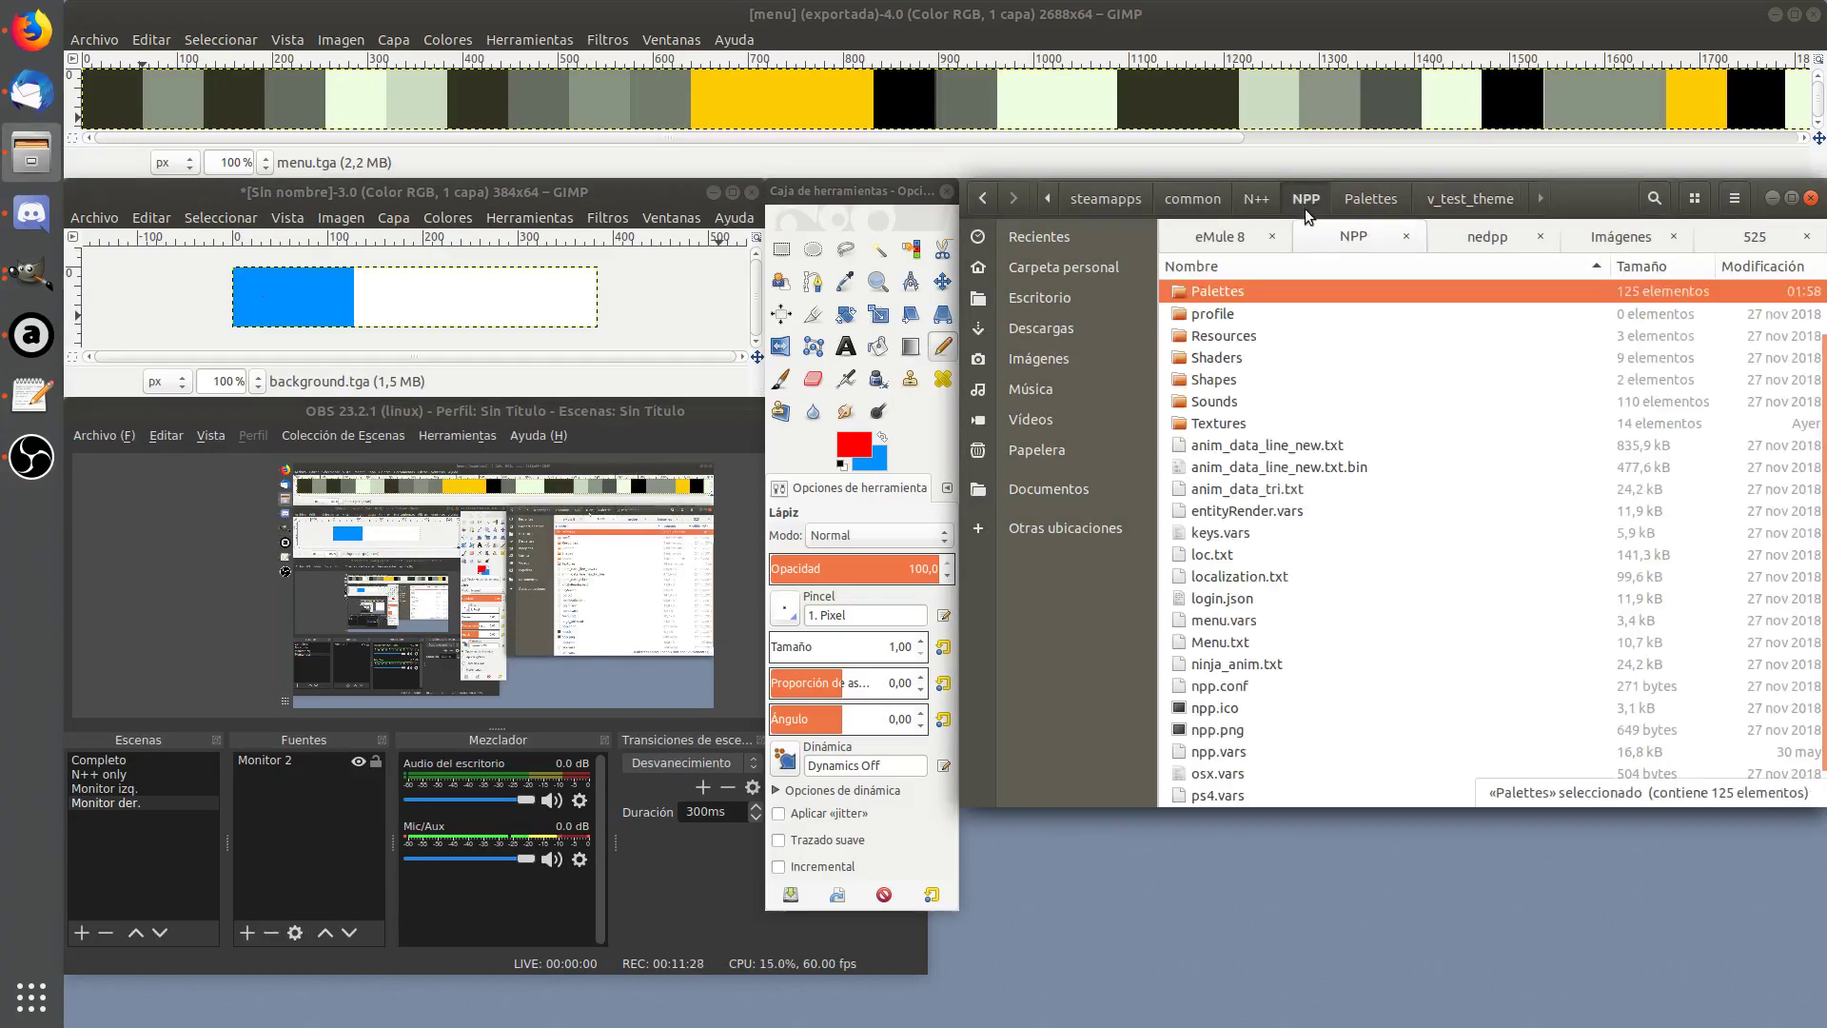
double_click(1258, 297)
scroll(1259, 400, down, 10)
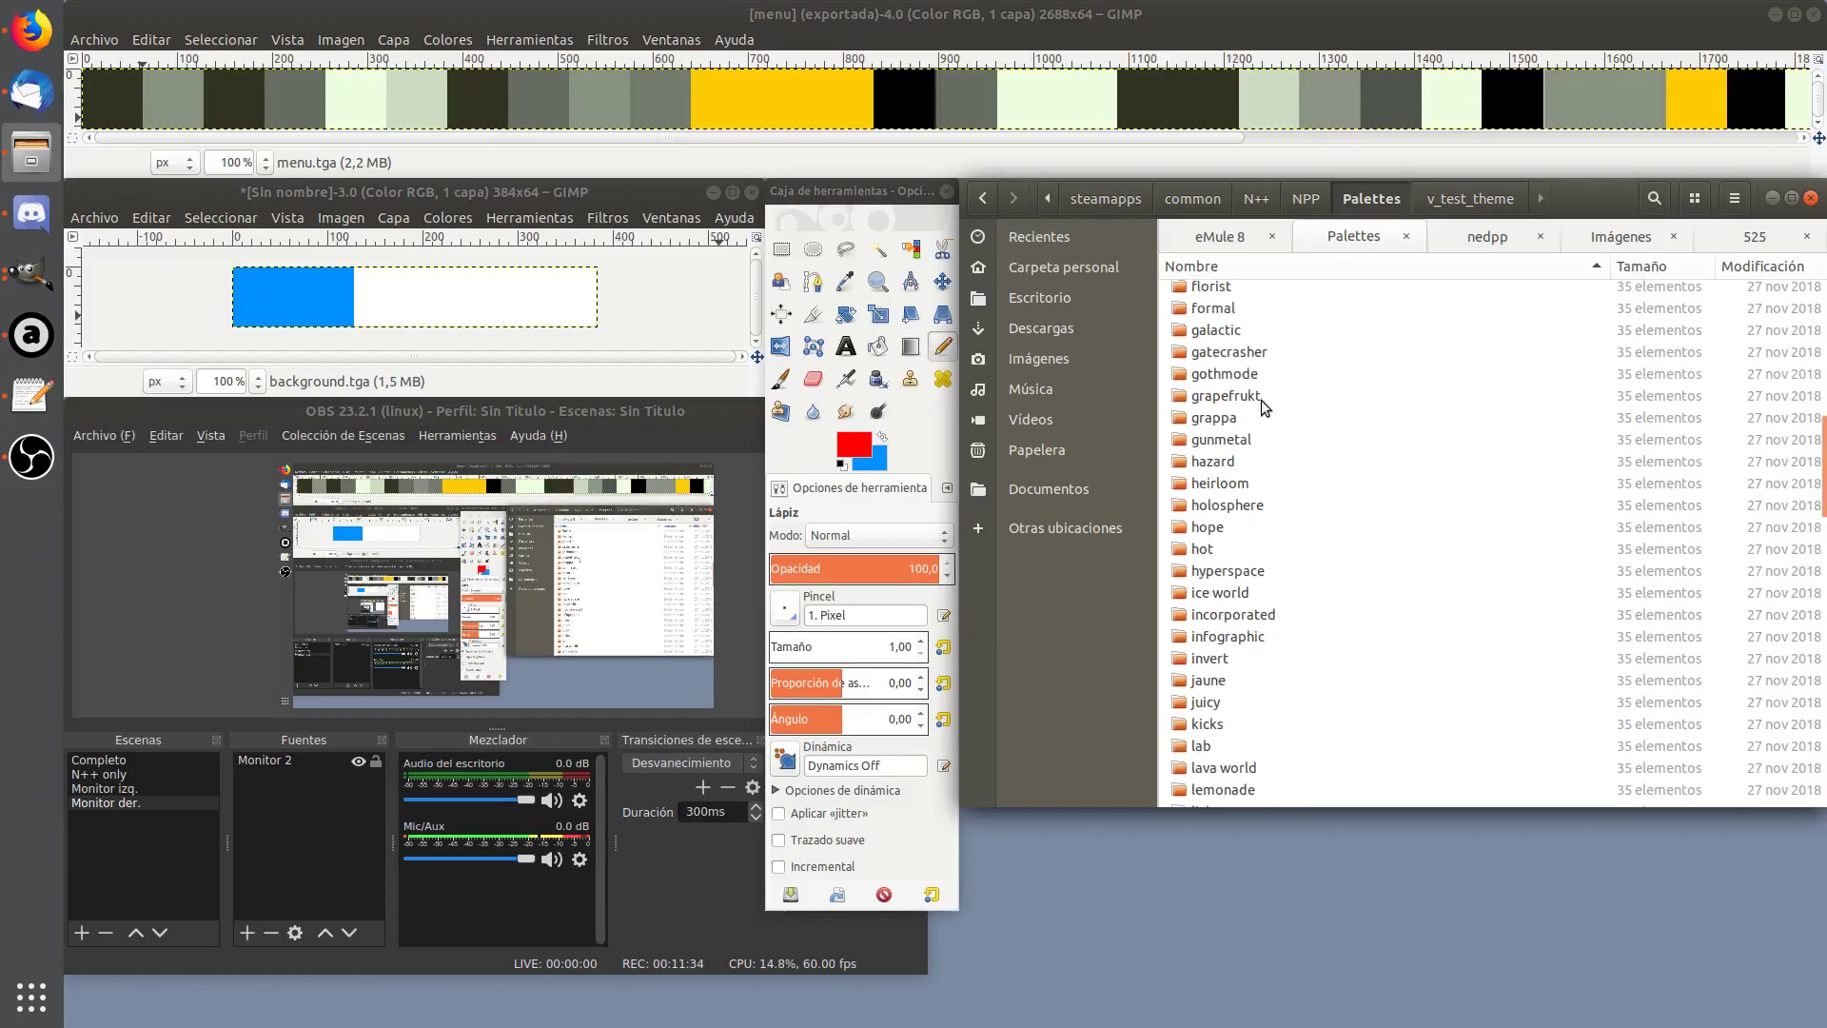
double_click(1260, 400)
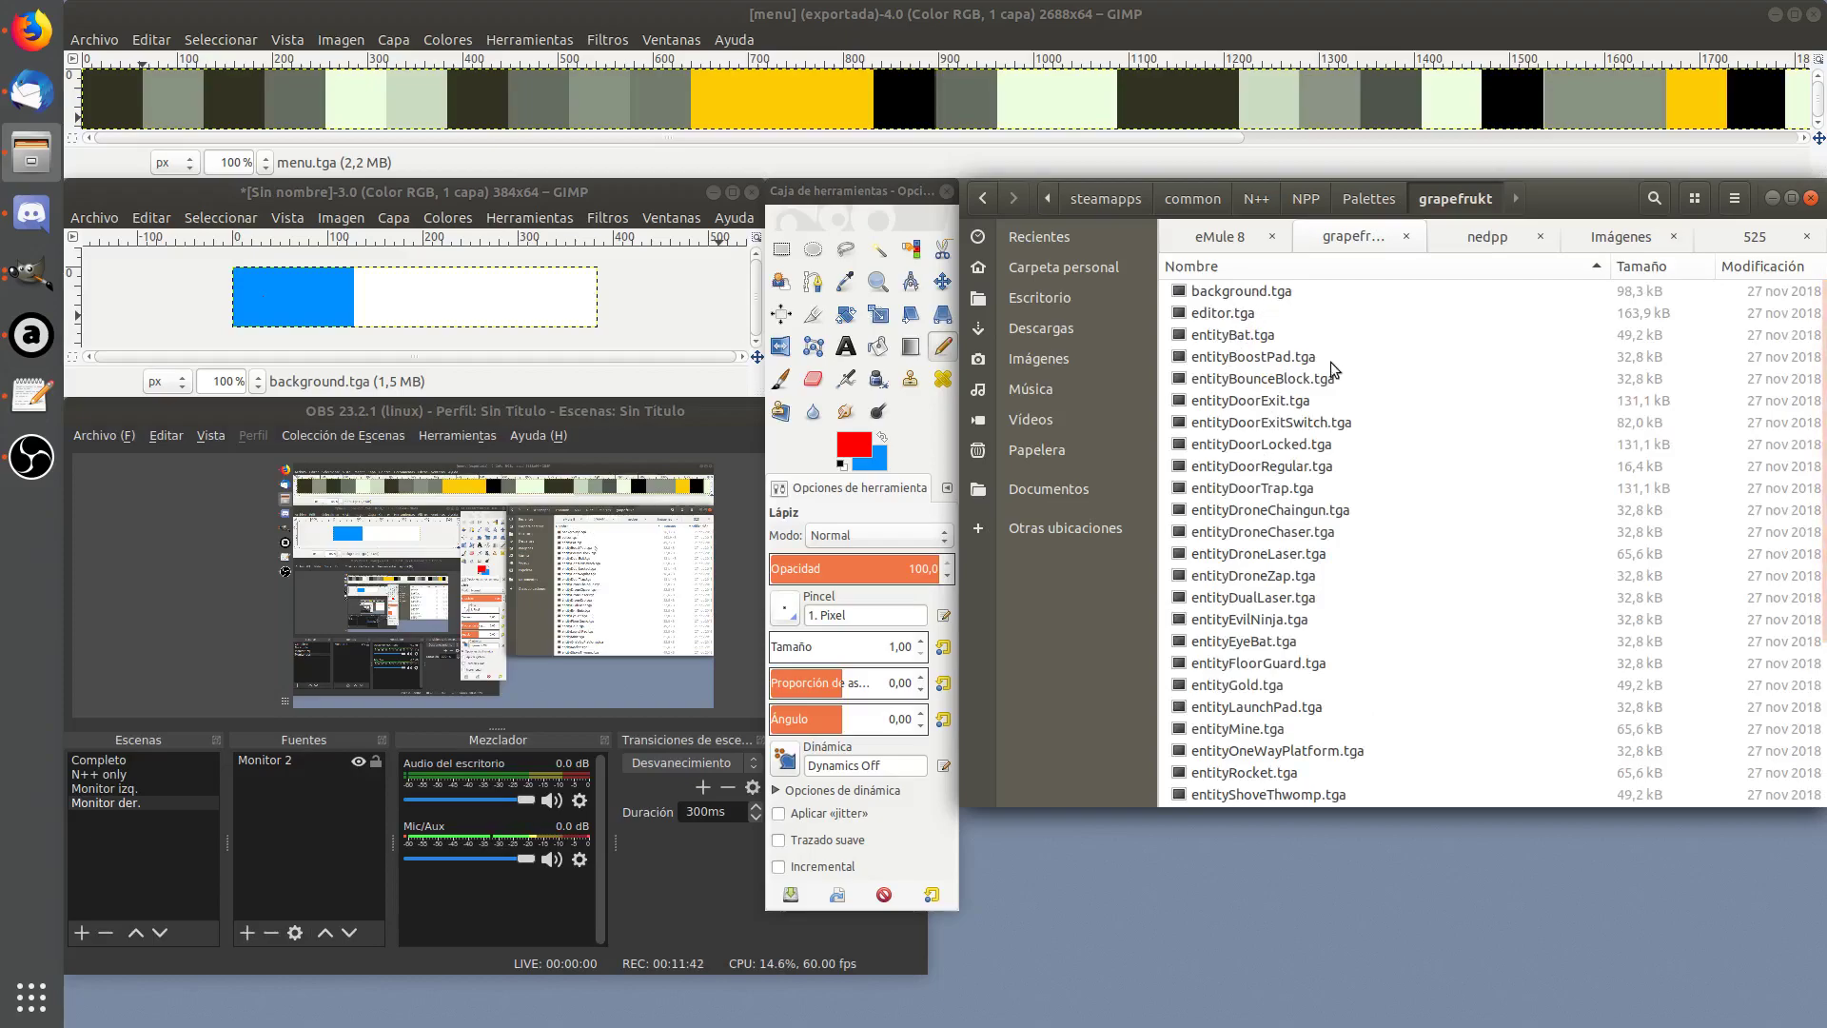
scroll(1330, 362, down, 4)
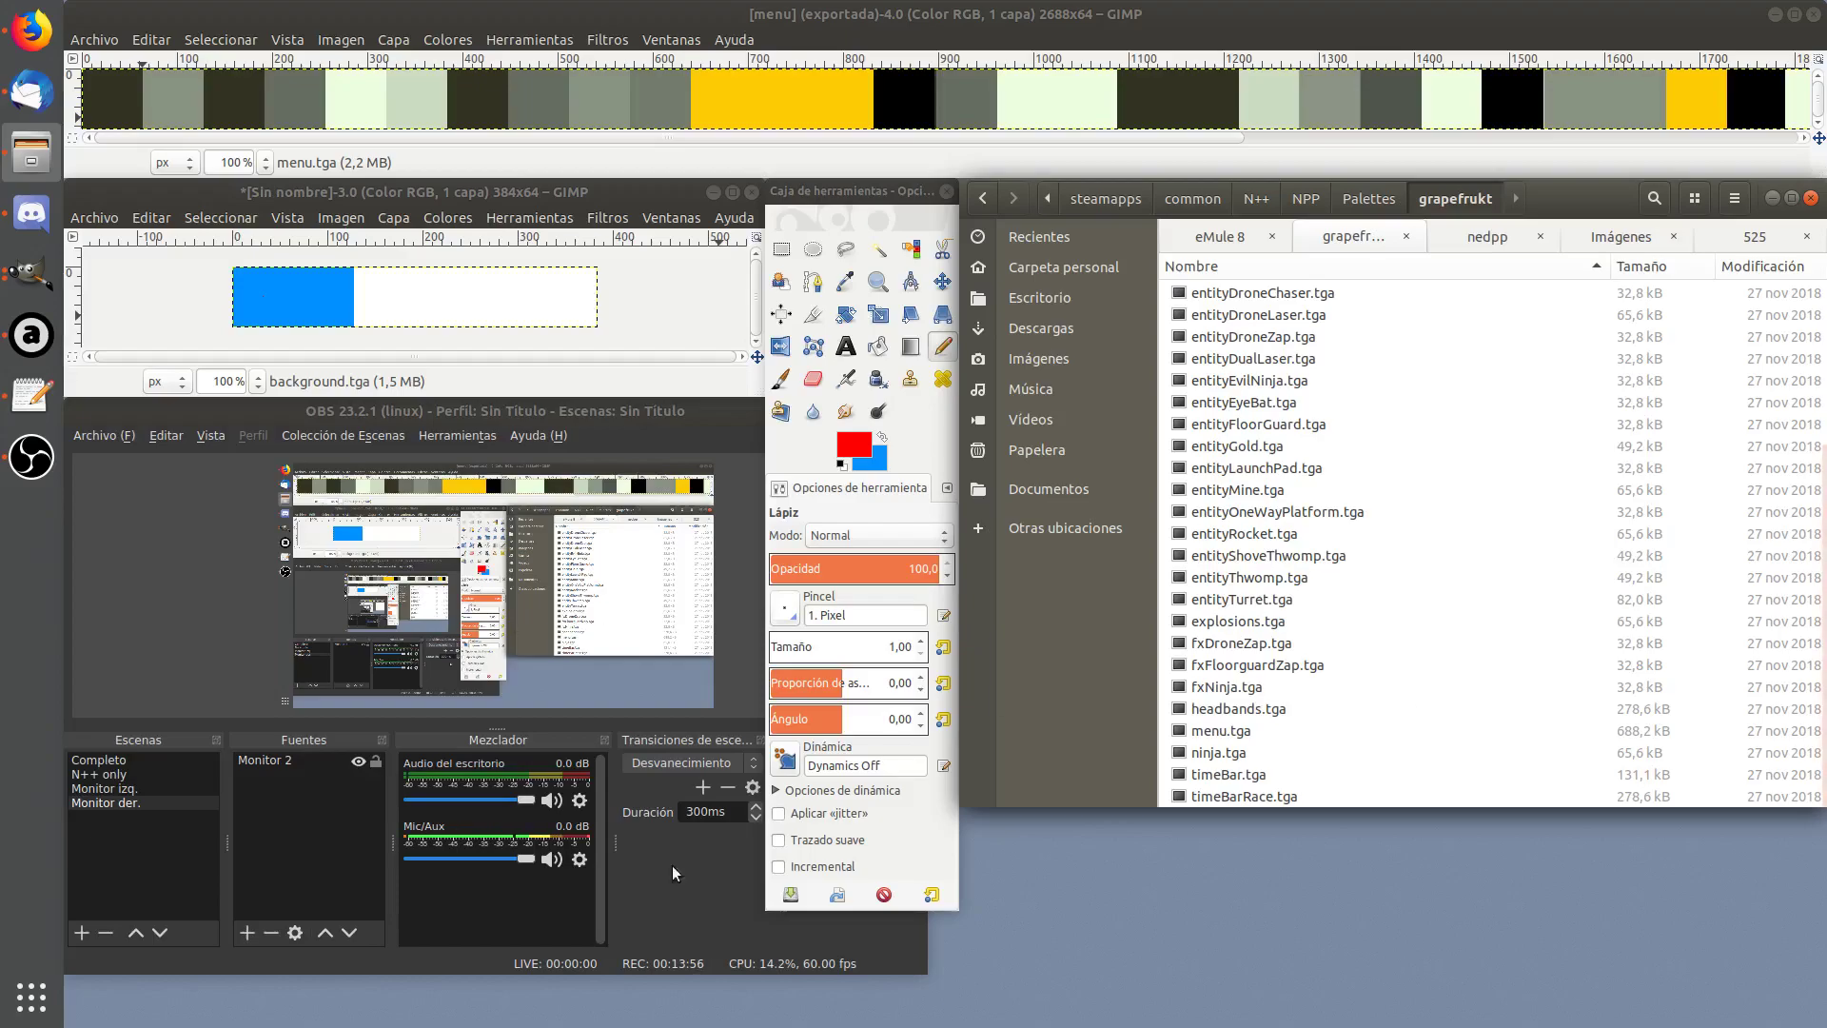
click(631, 892)
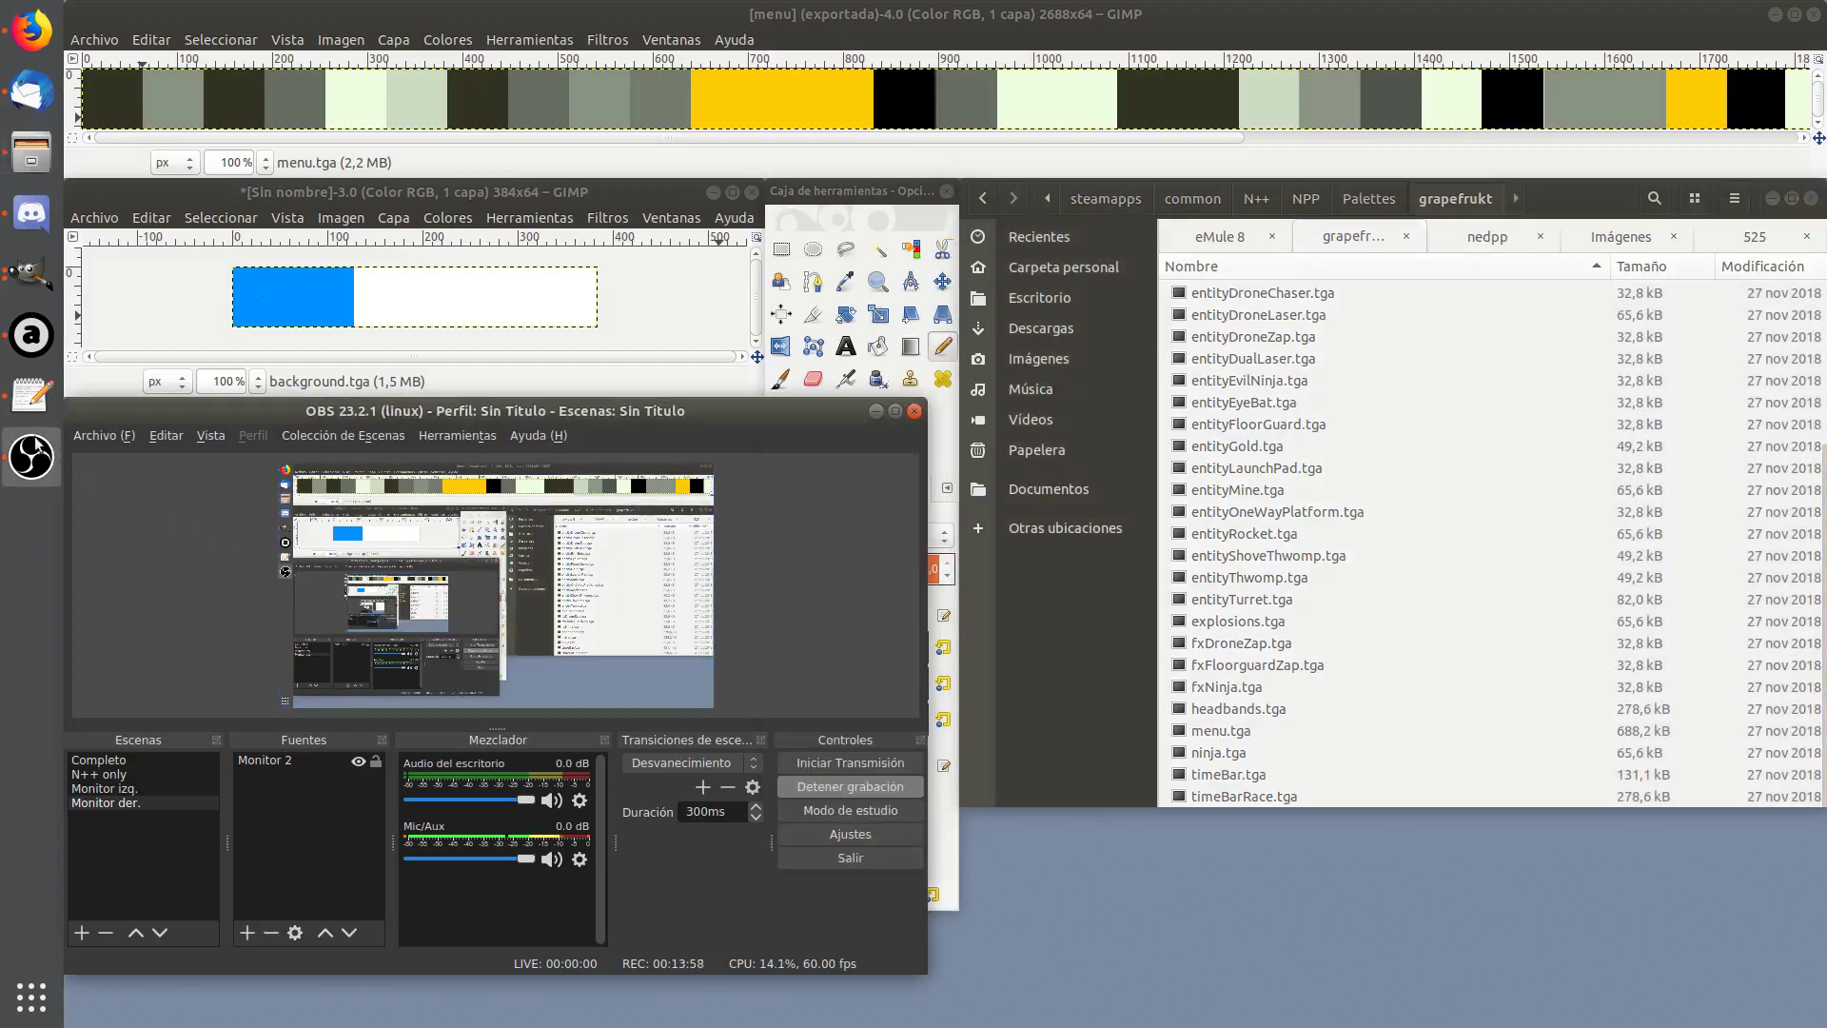